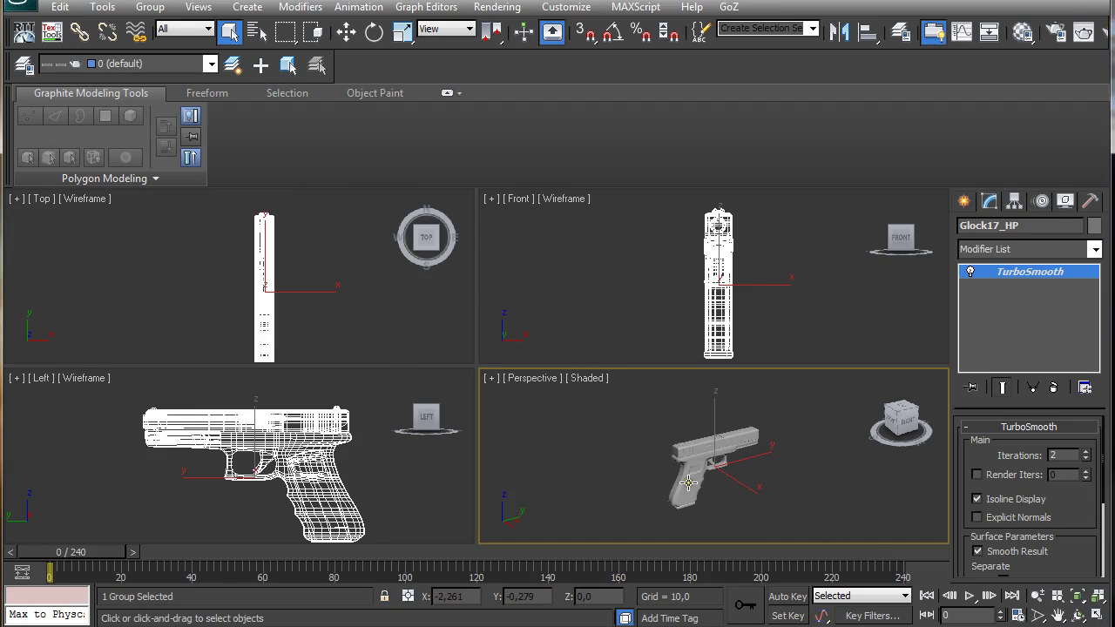
Maximize the Top view and draw a ground plane, Plane016, around the pistol
key("alt+w")
key("t")
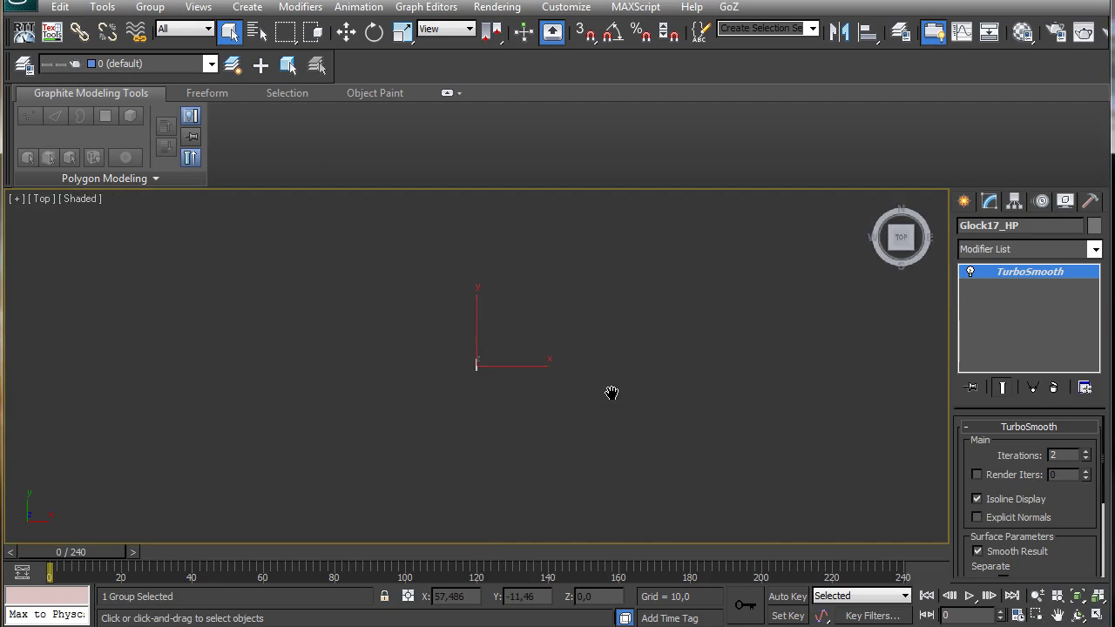
middle_click_drag(611, 392, 609, 392)
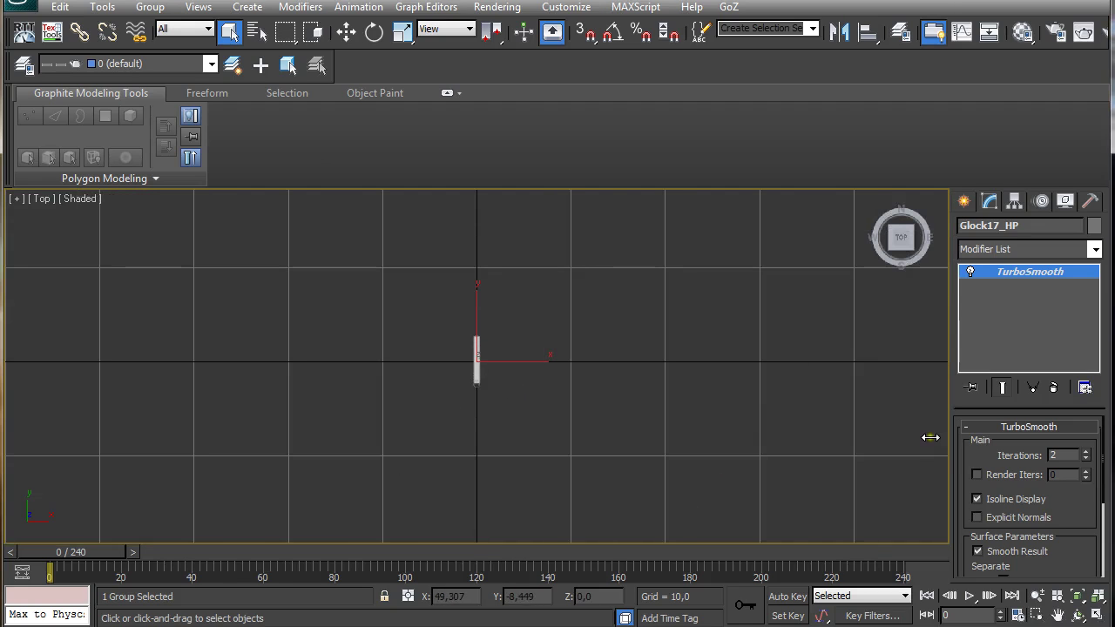
left_click(964, 202)
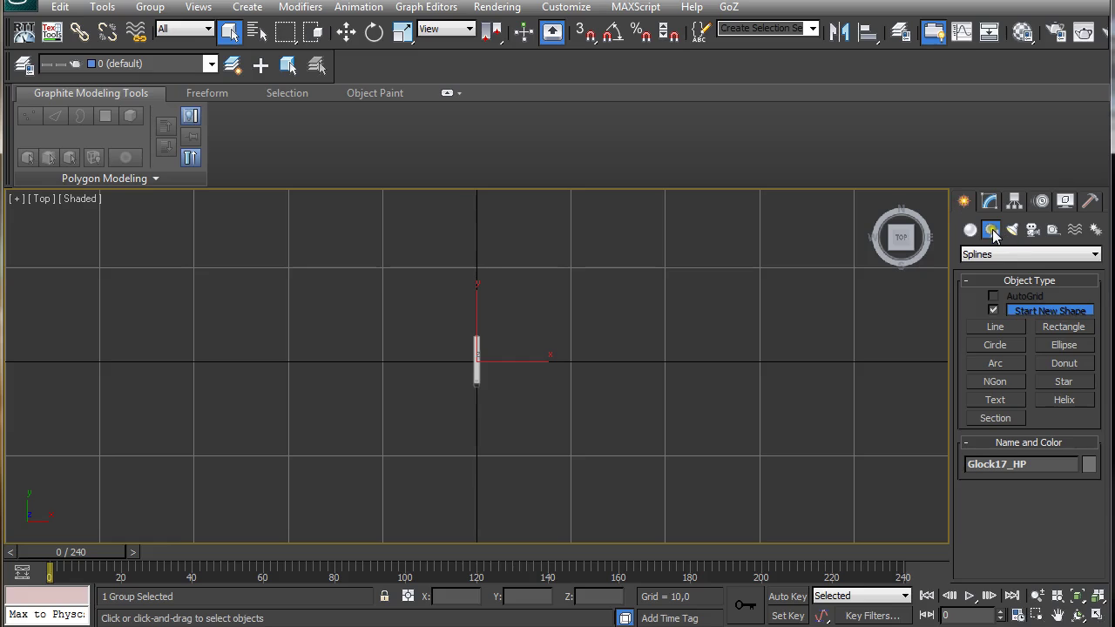
left_click(970, 230)
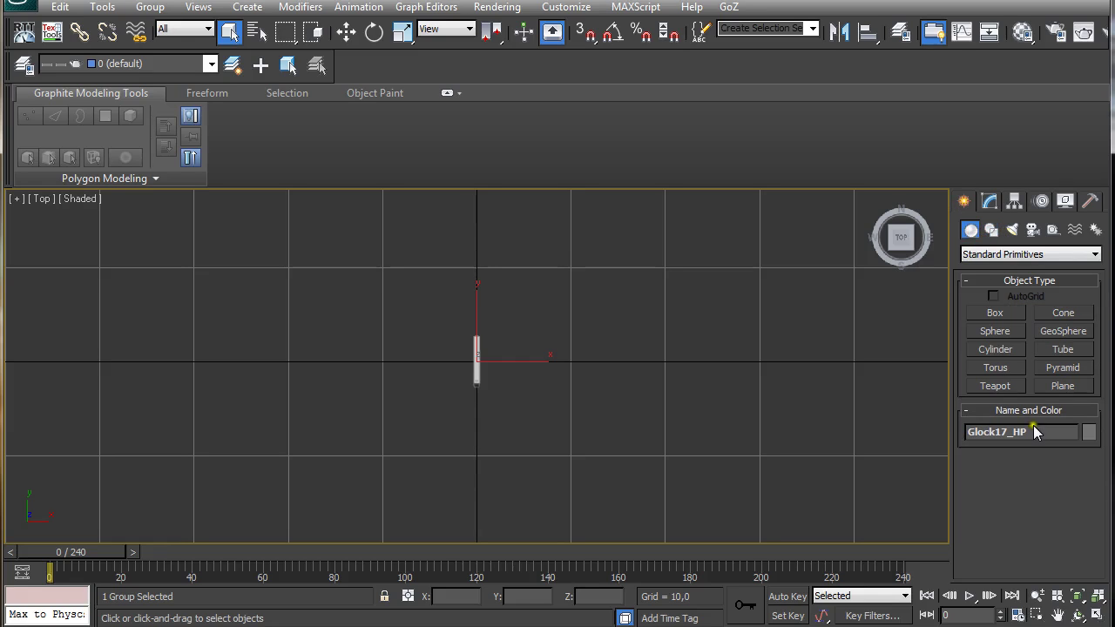
left_click(1063, 386)
left_click_drag(288, 206, 687, 575)
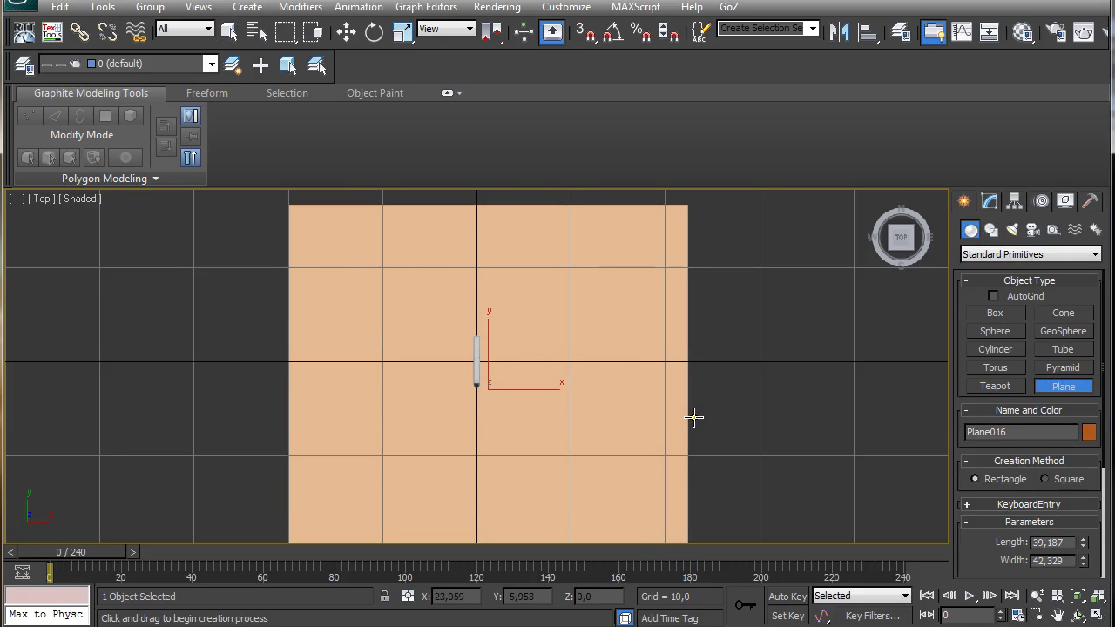
scroll(697, 418, "down", 2)
scroll(694, 413, "up", 2)
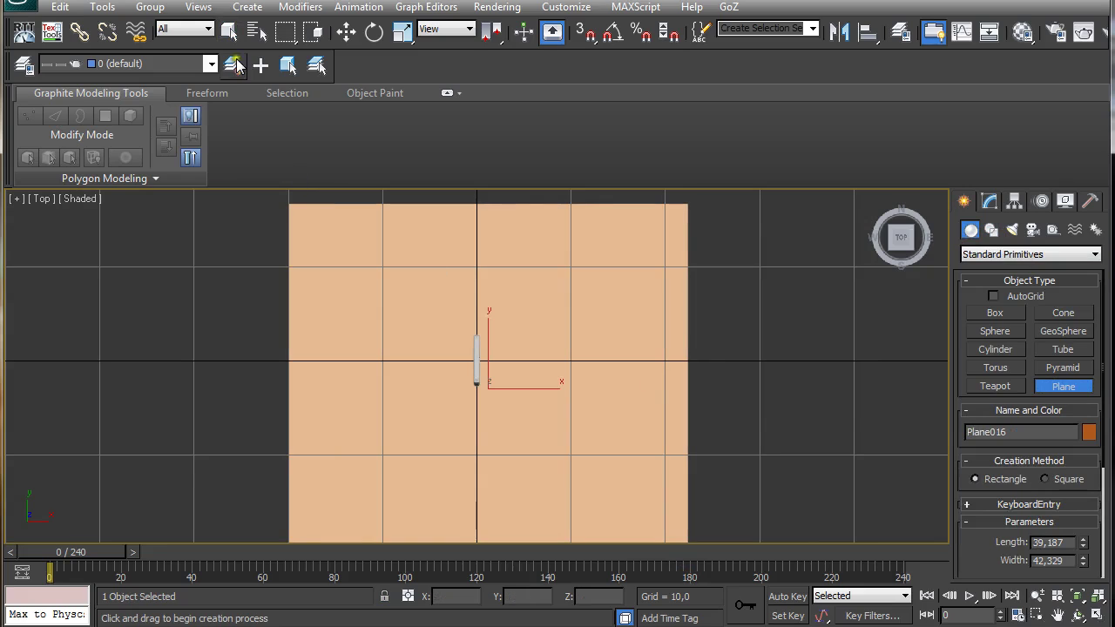
Zero the plane's X and Y position, then bring up the Material Editor showing Floor&Ambient
right_click(346, 31)
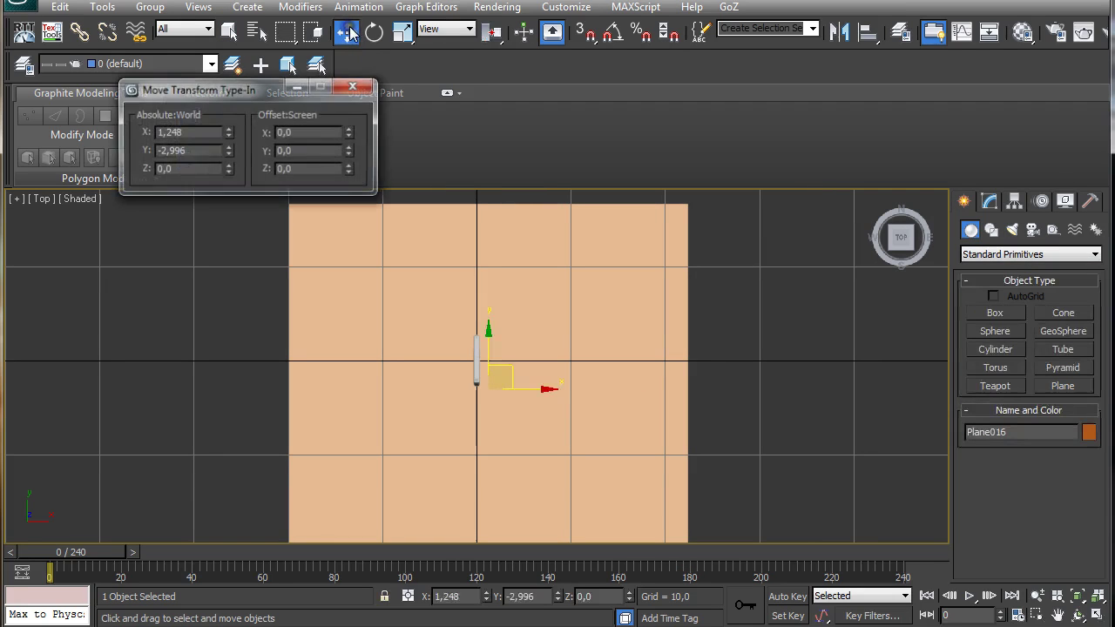
right_click(228, 133)
right_click(229, 151)
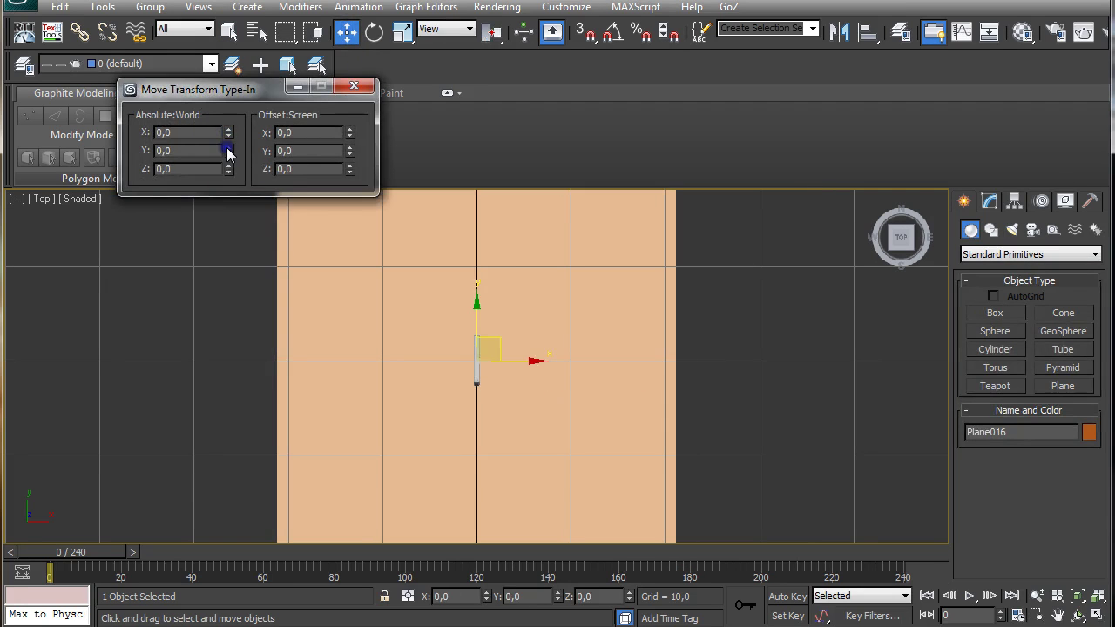
left_click(354, 86)
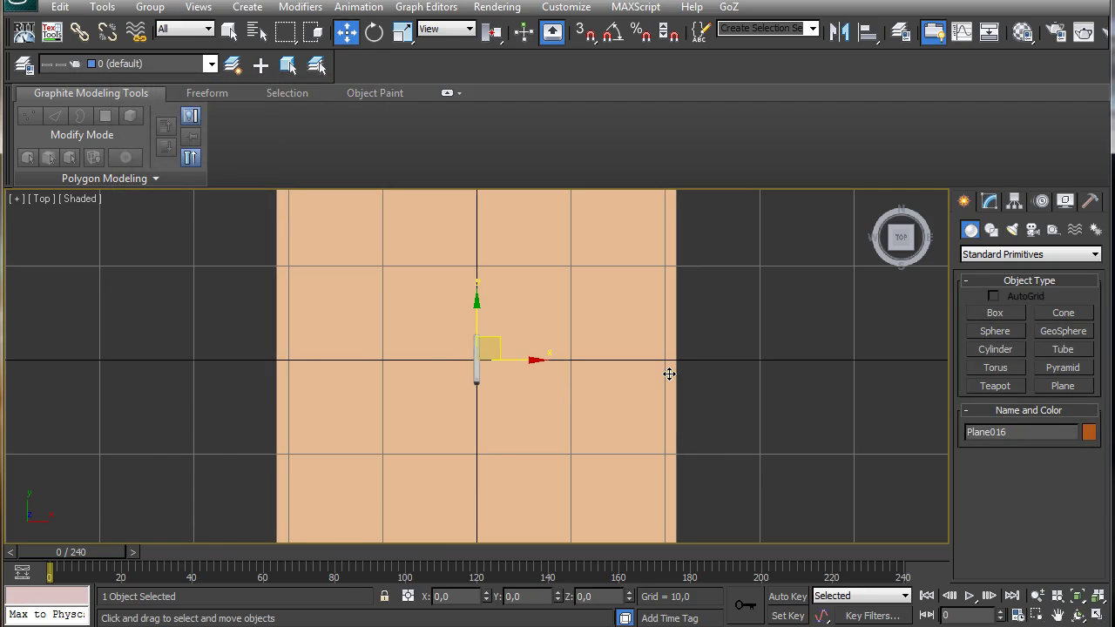
key("m")
left_click_drag(246, 1, 270, 4)
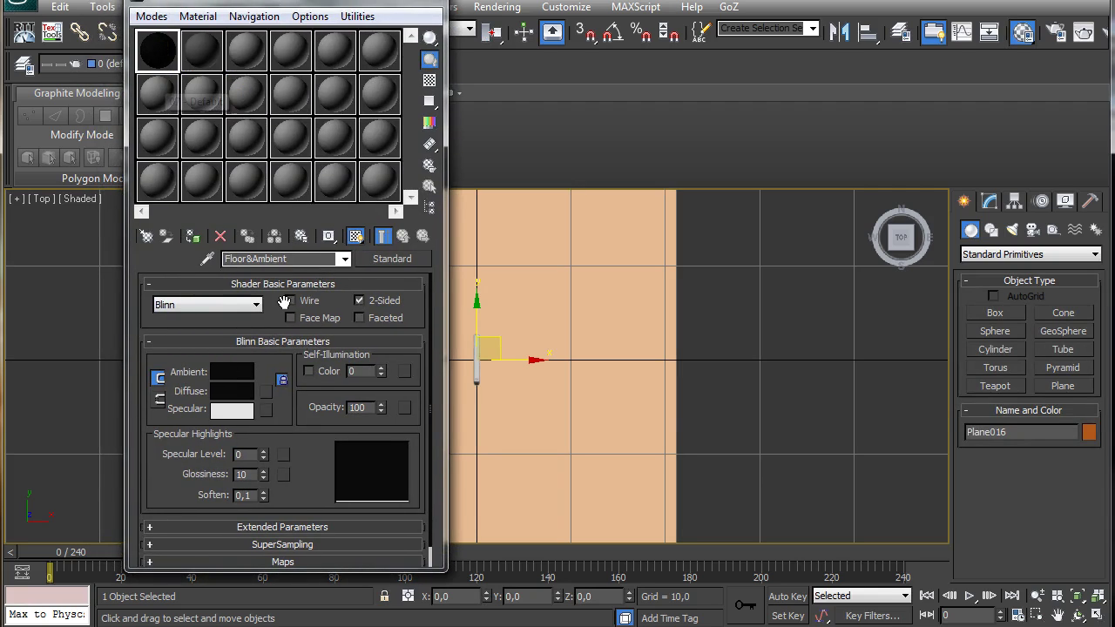
Set the Floor&Ambient diffuse colour and assign the material to the ground plane
left_click(247, 391)
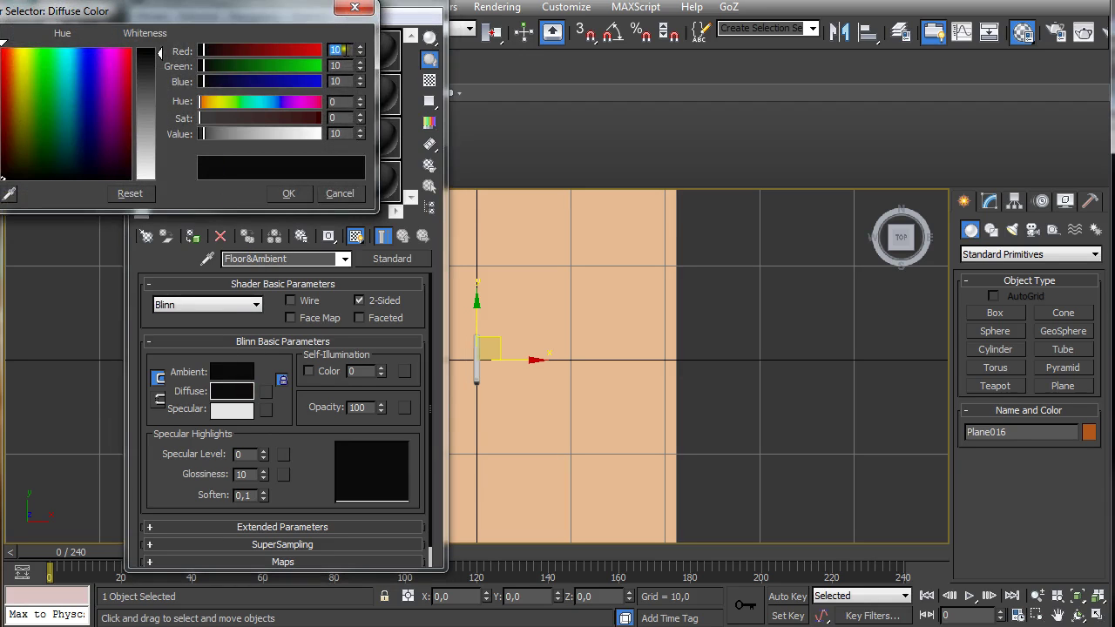
left_click(288, 194)
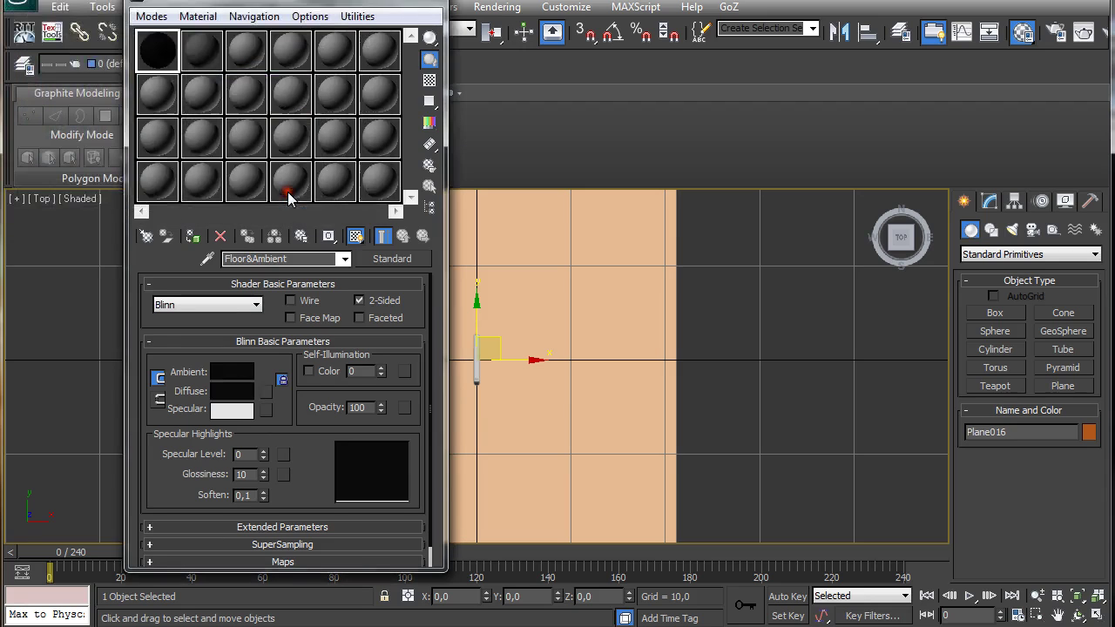
left_click(192, 236)
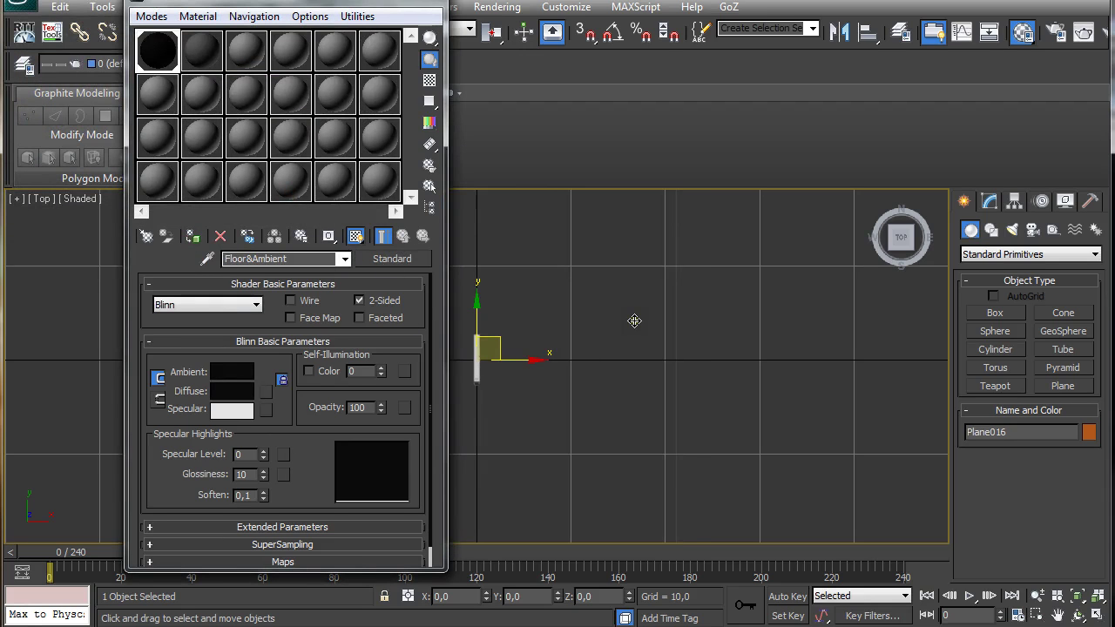
middle_click_drag(642, 320, 619, 374)
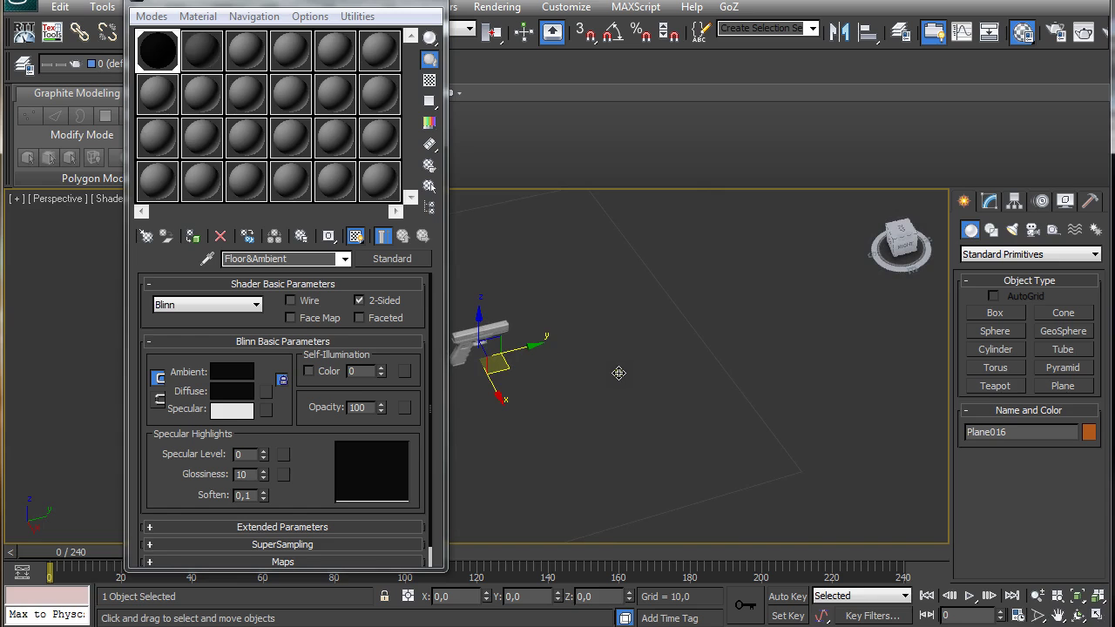
In Viewport Configuration turn off Selection Brackets, turn on Edged Faces, and close the Material Editor
left_click(16, 200)
left_click(79, 407)
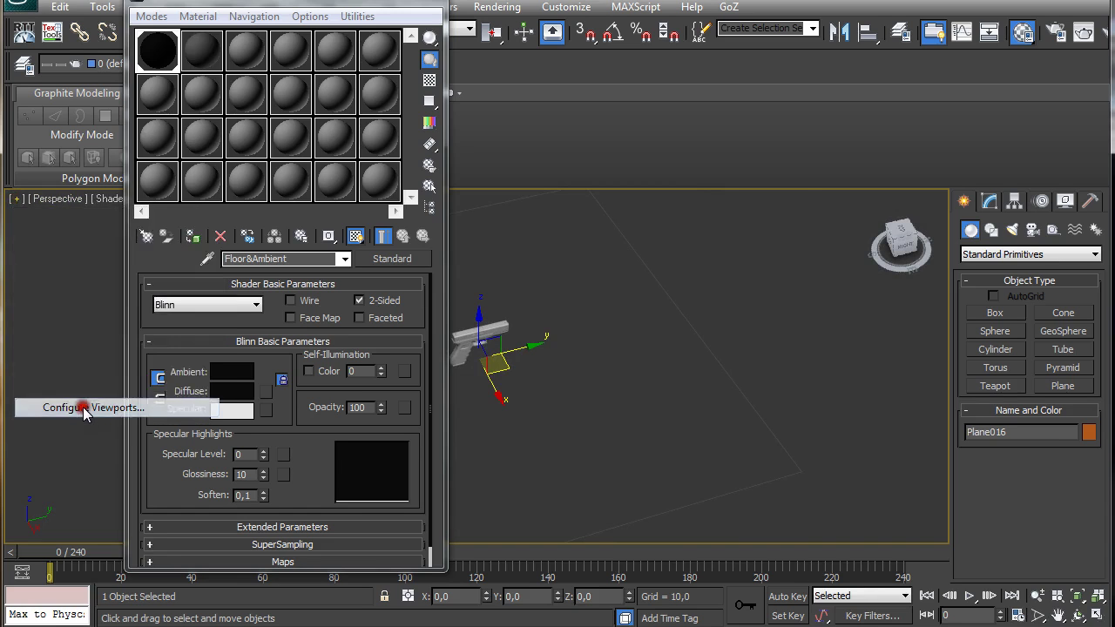
left_click(353, 288)
left_click(352, 301)
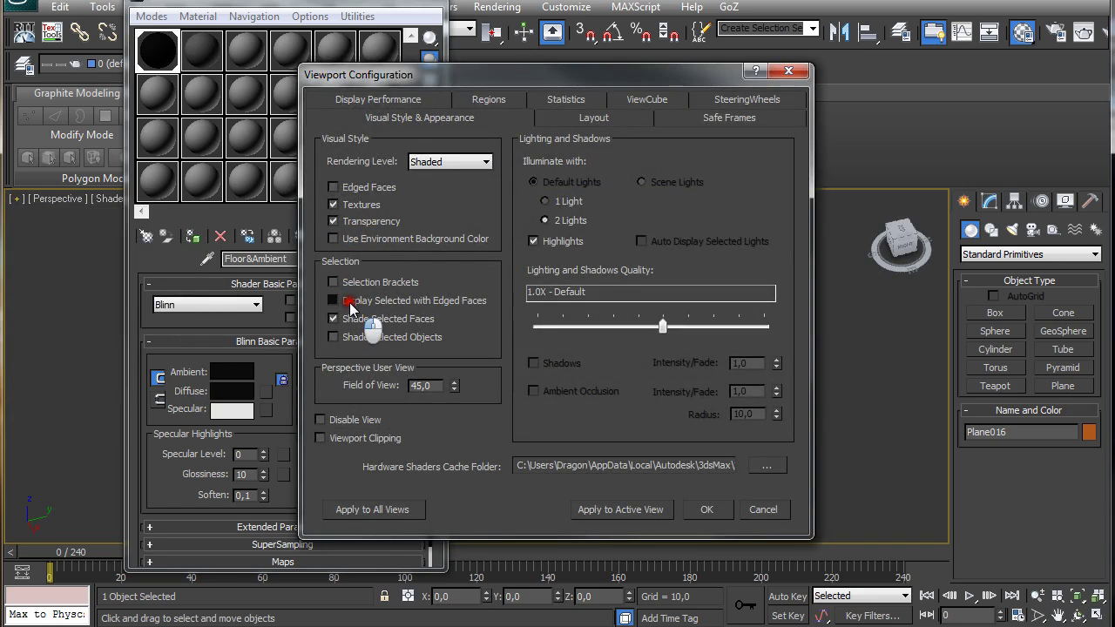
left_click(702, 509)
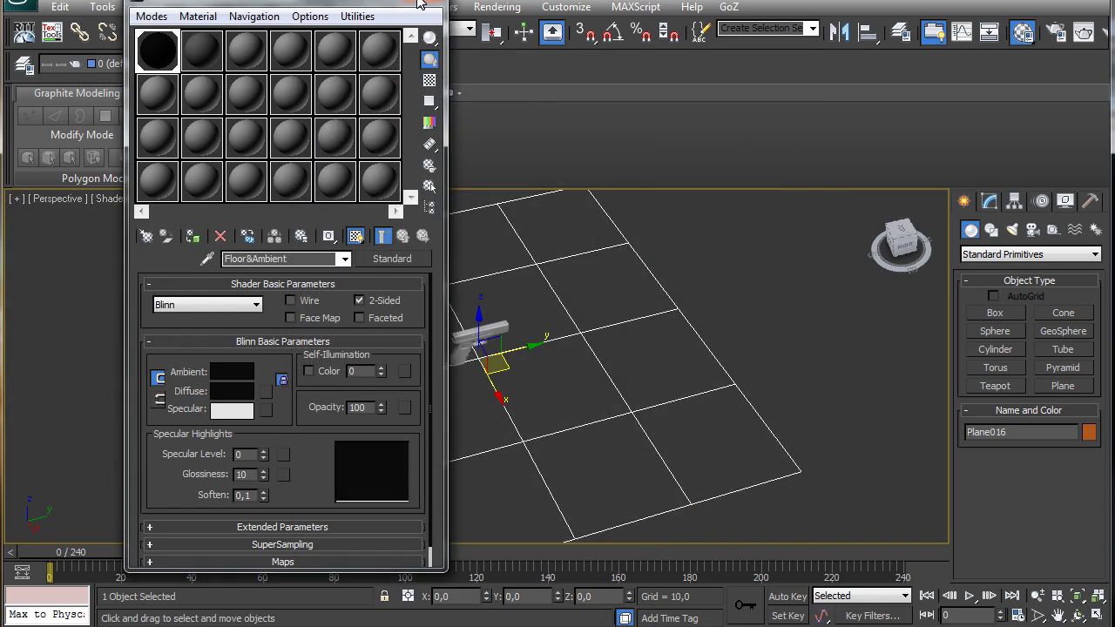
key("m")
middle_click_drag(566, 330, 621, 327, "alt")
Select the Glock17_HP pistol group and frame it in the Left view
scroll(621, 327, "down", 3)
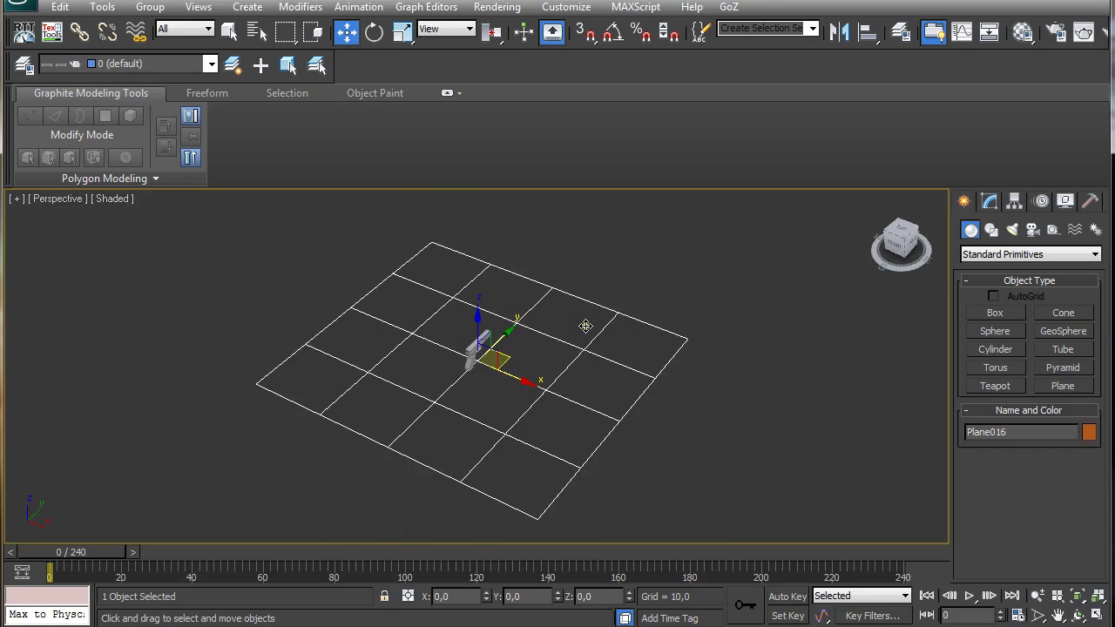
scroll(587, 345, "up", 3)
middle_click_drag(590, 339, 445, 272, "alt")
left_click(446, 272)
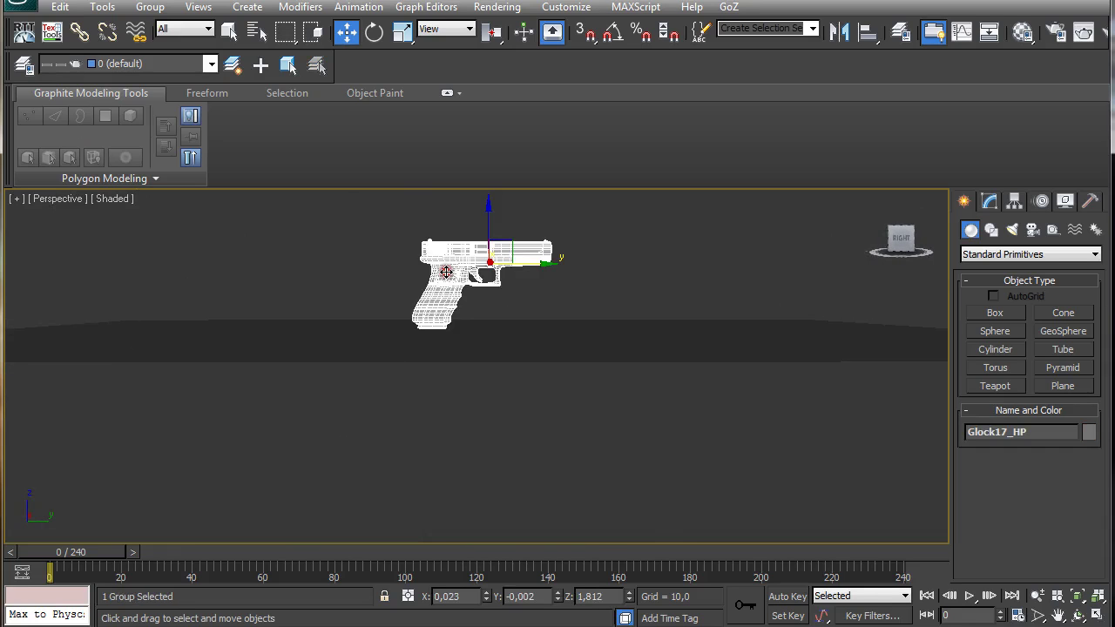
key("l")
scroll(479, 288, "down", 2)
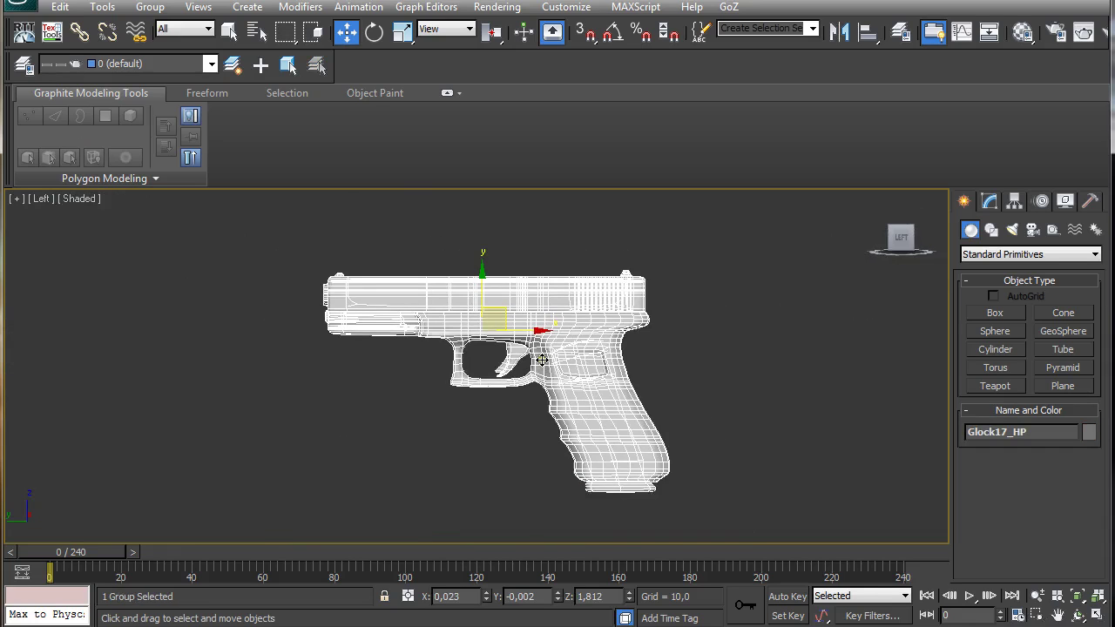
scroll(476, 259, "up", 3)
middle_click_drag(476, 258, 474, 313)
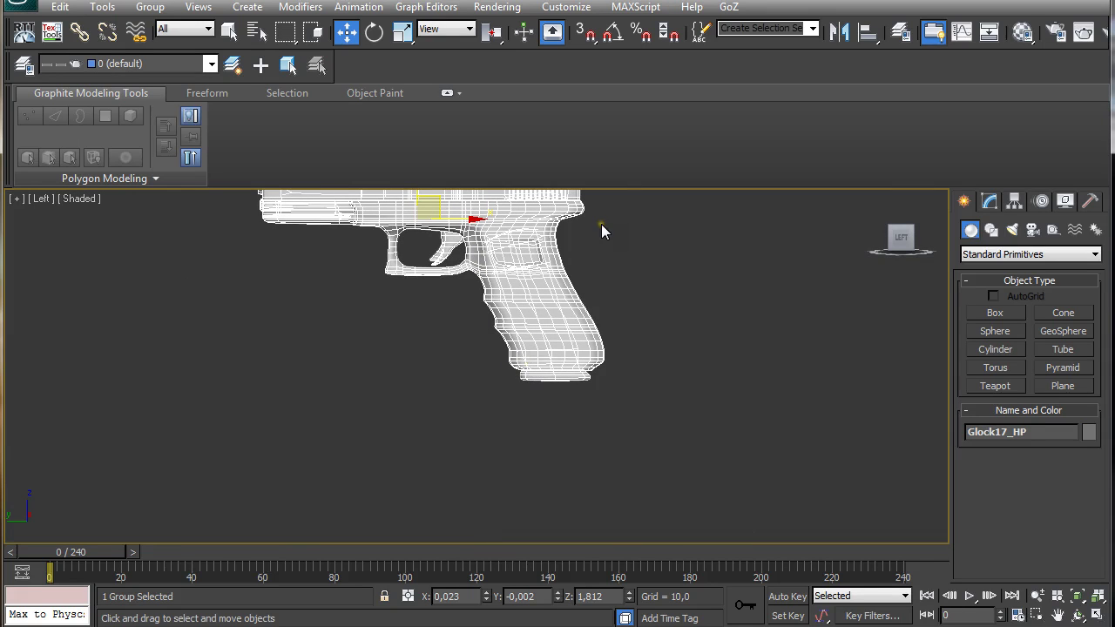
In wireframe, lower the pistol onto the plane (Z 1.812 to 1.74), then return to Top view
key("F3")
middle_click_drag(601, 223, 601, 249)
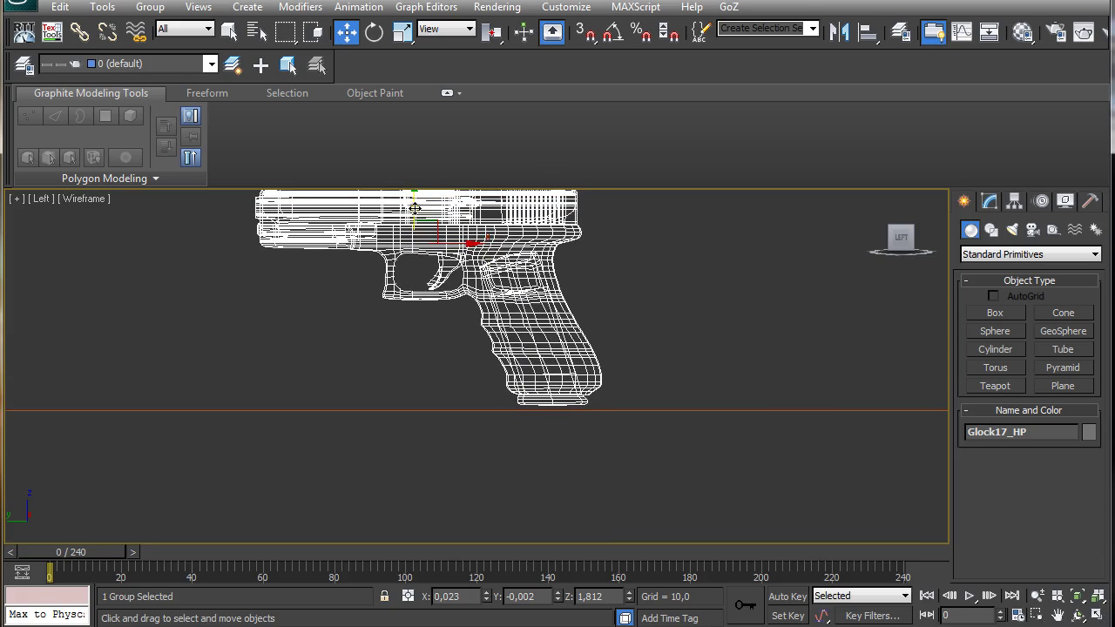
left_click_drag(411, 207, 413, 213)
key("F3")
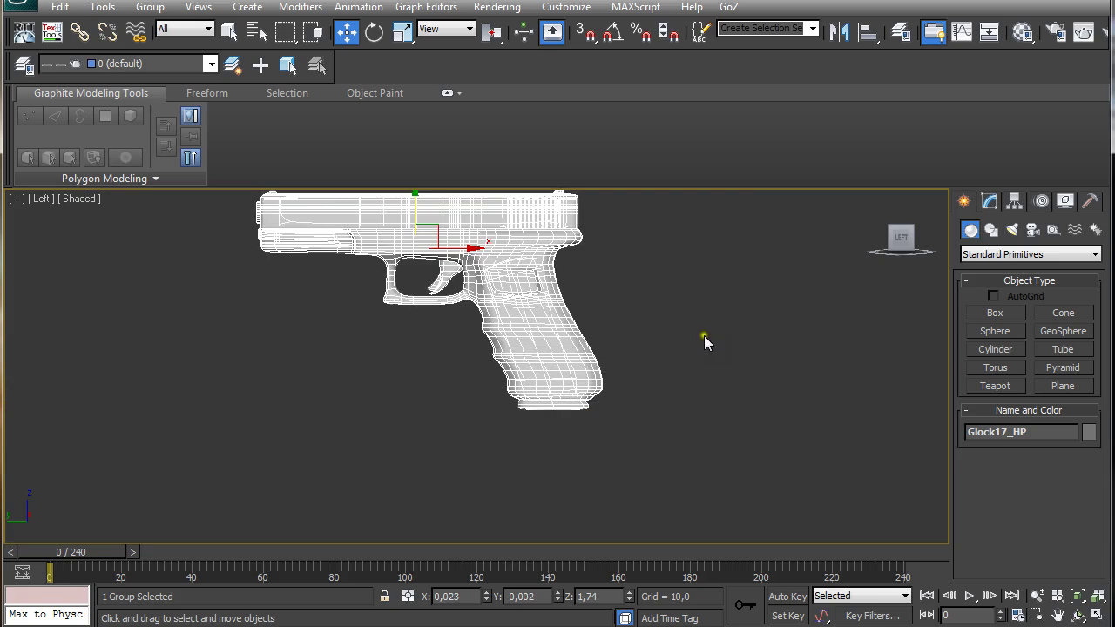
key("t")
scroll(616, 352, "down", 5)
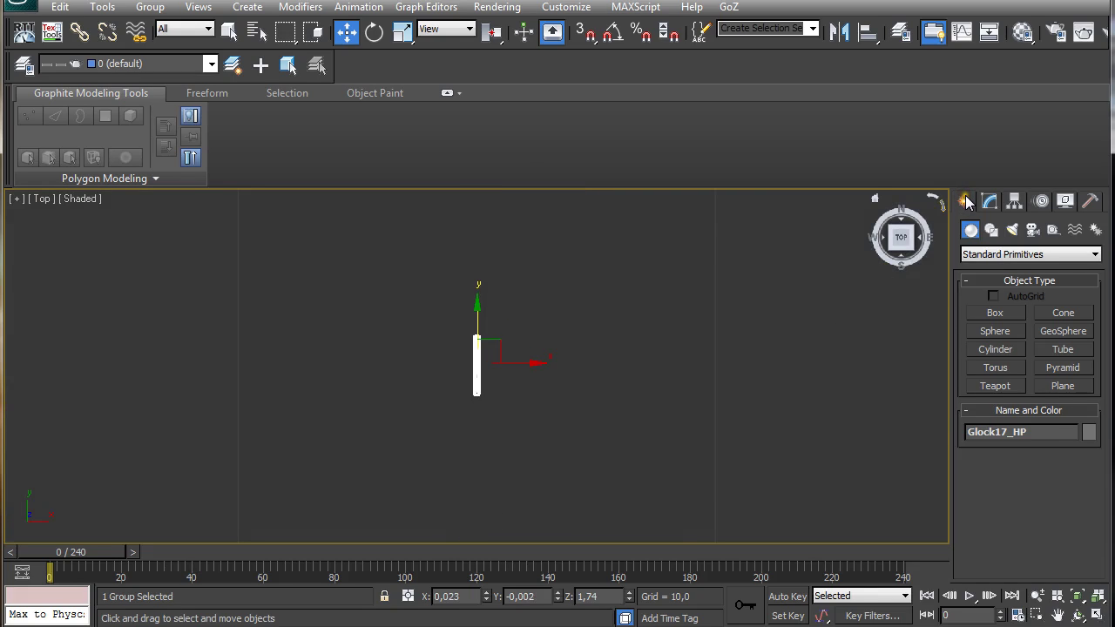
Place a target camera aimed at the pistol
left_click(1031, 229)
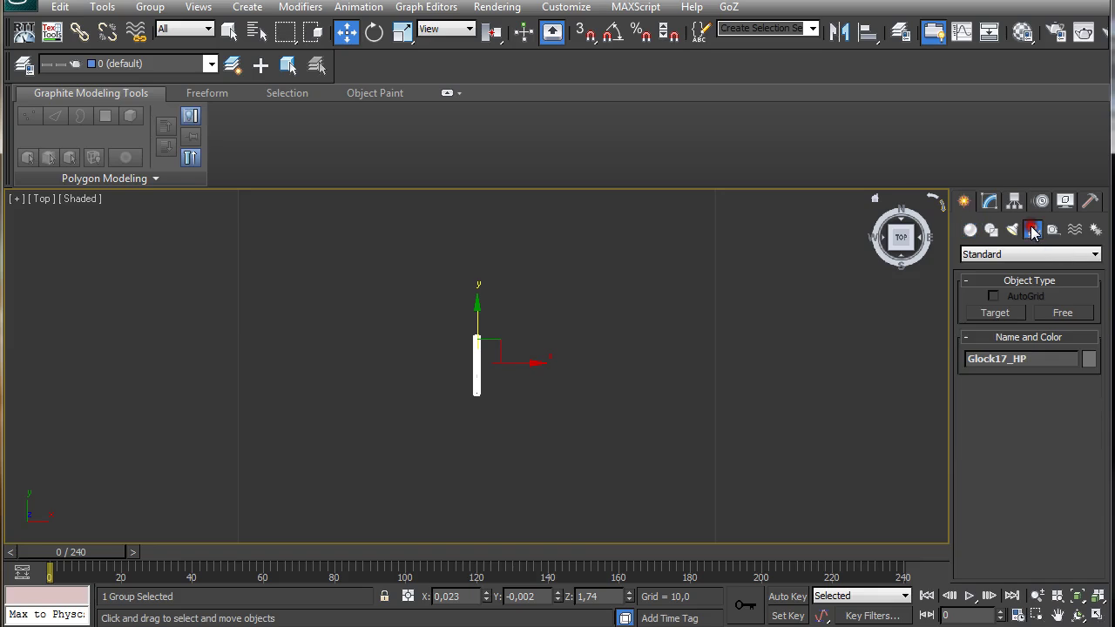
left_click(998, 313)
left_click_drag(883, 419, 650, 335)
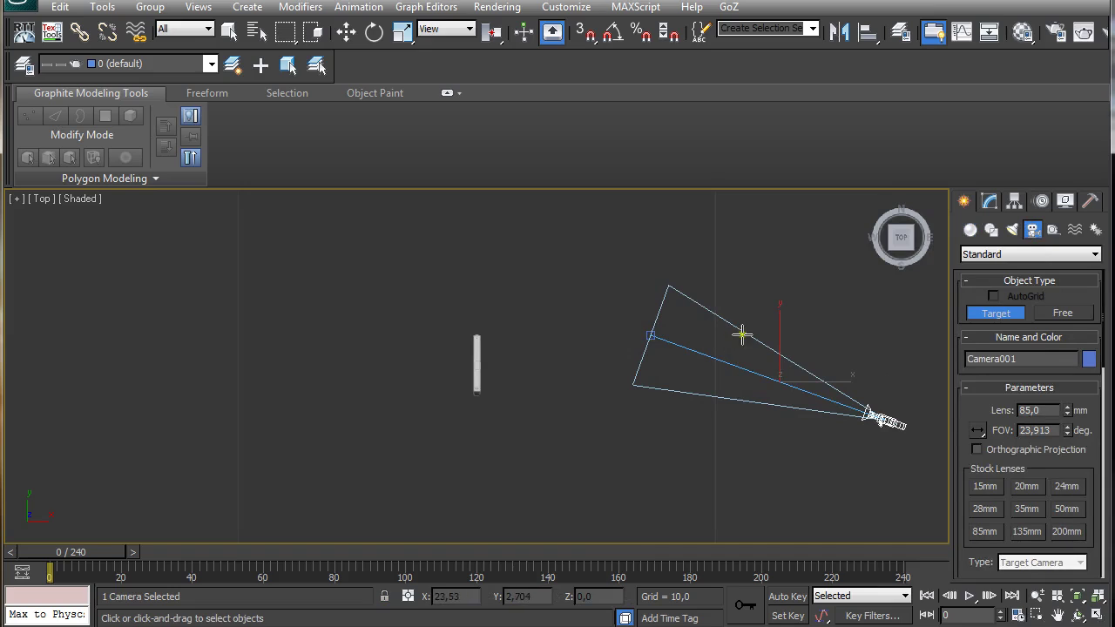
key("w")
scroll(699, 304, "down", 2)
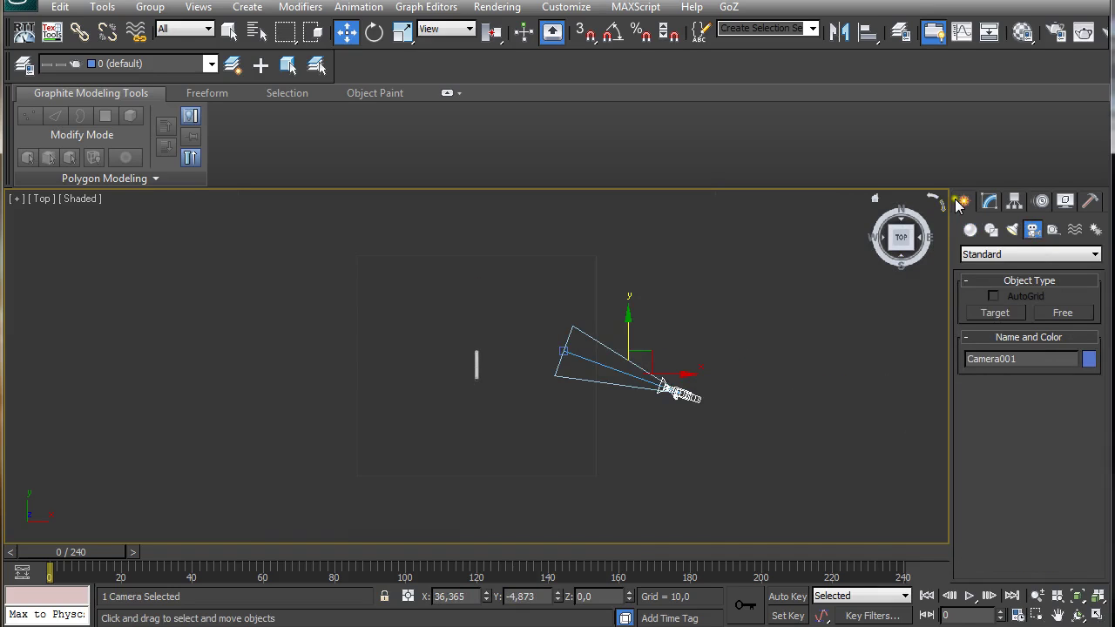
Draw a circle spline, Circle001, around the pistol in the Top view
left_click(991, 229)
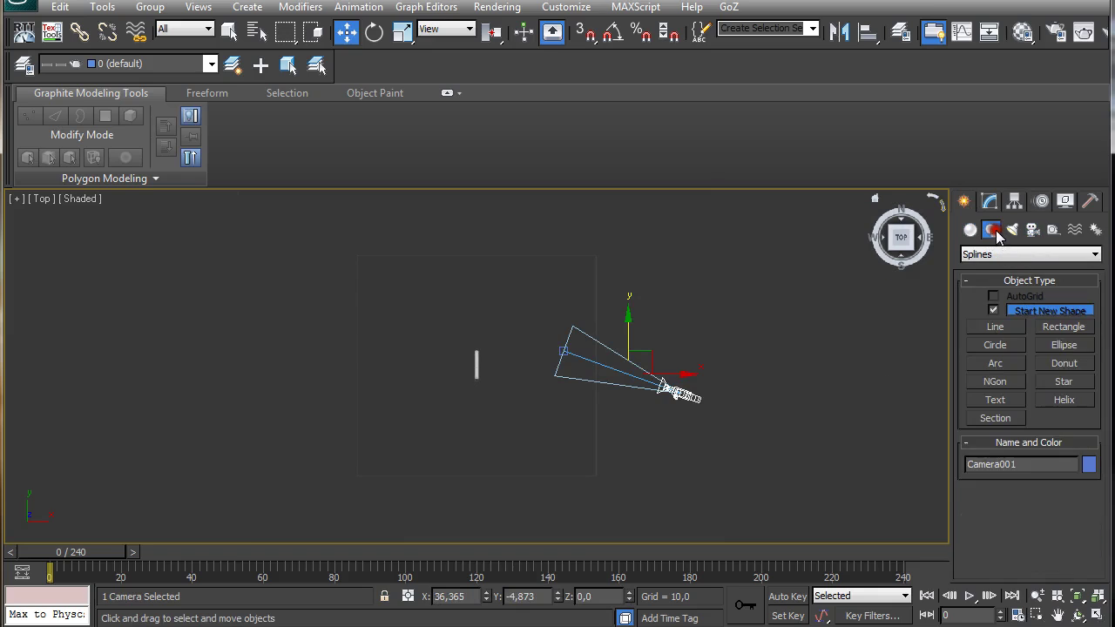
left_click(996, 344)
left_click_drag(475, 363, 523, 420)
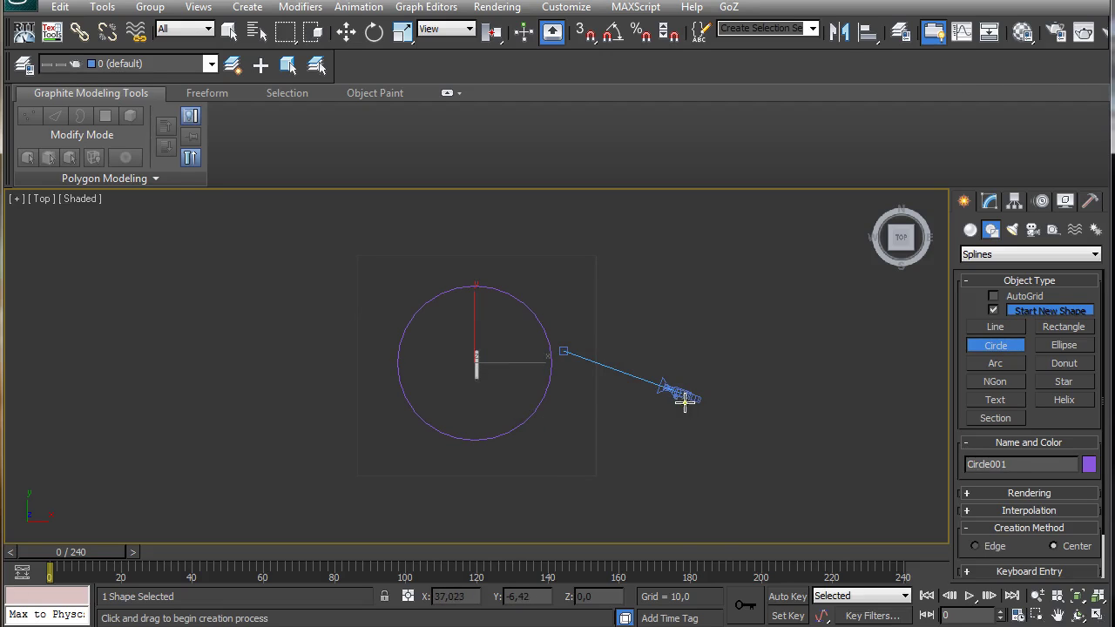
key("w")
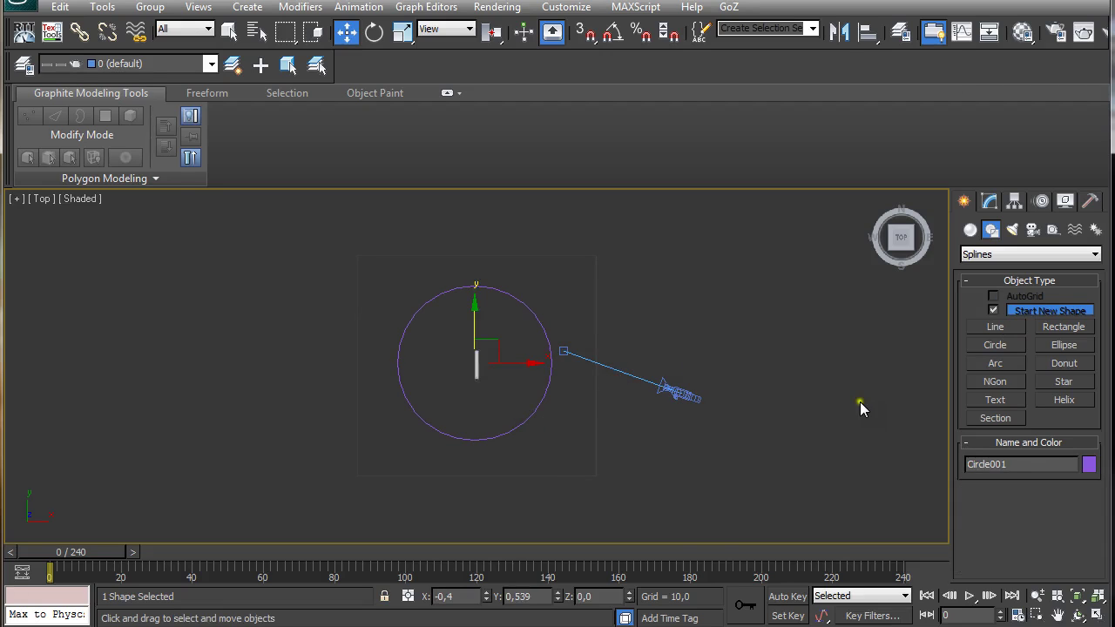
Set Circle001's X and Y position to 0 in Move Transform Type-In
right_click(347, 31)
right_click(229, 132)
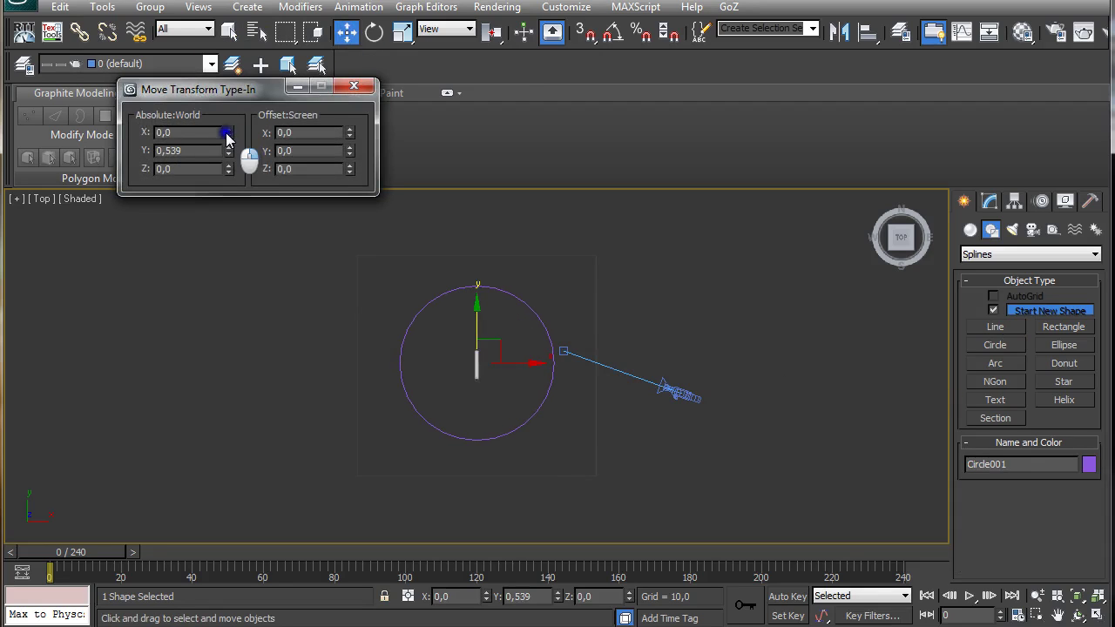
right_click(228, 151)
left_click(353, 85)
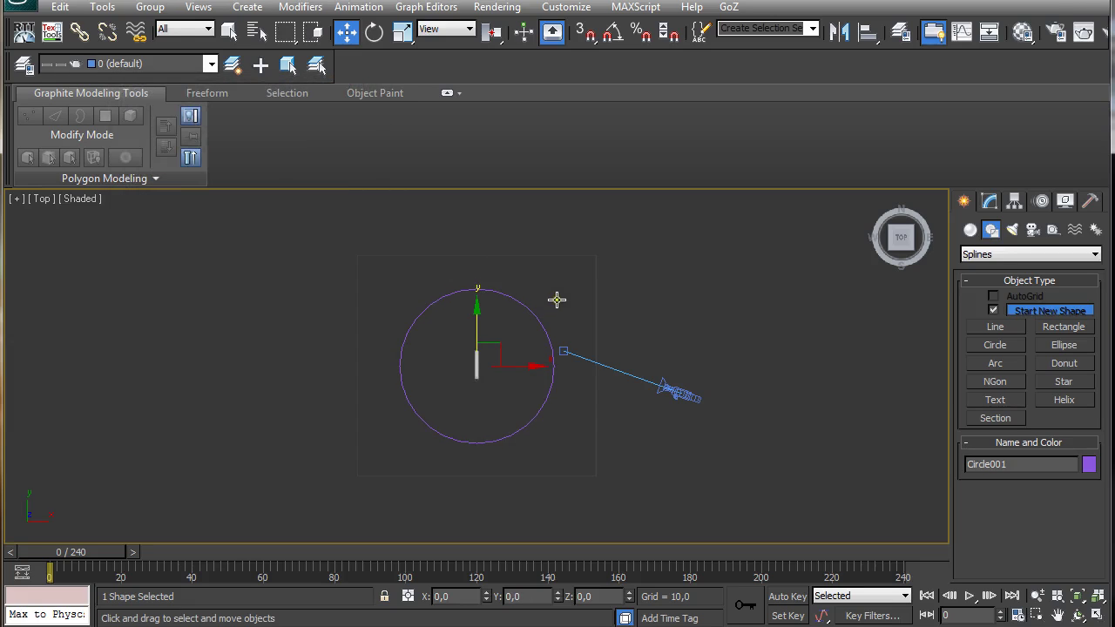
scroll(557, 298, "up", 3)
Raise Circle001 to a height of 3,791 in the Left view
key("l")
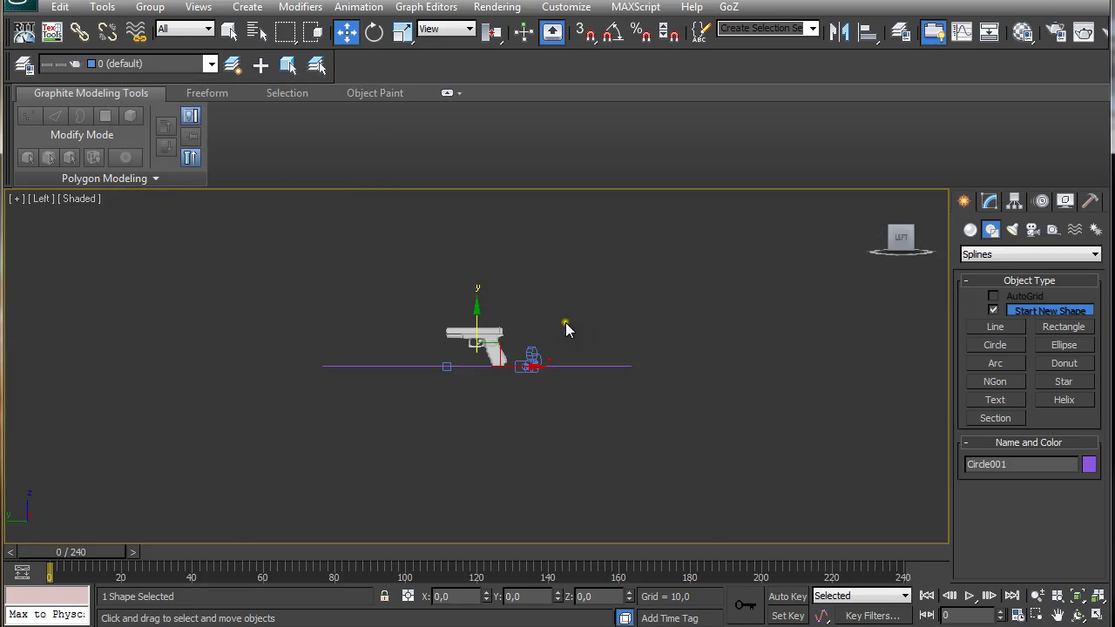
left_click_drag(475, 317, 475, 277)
key("t")
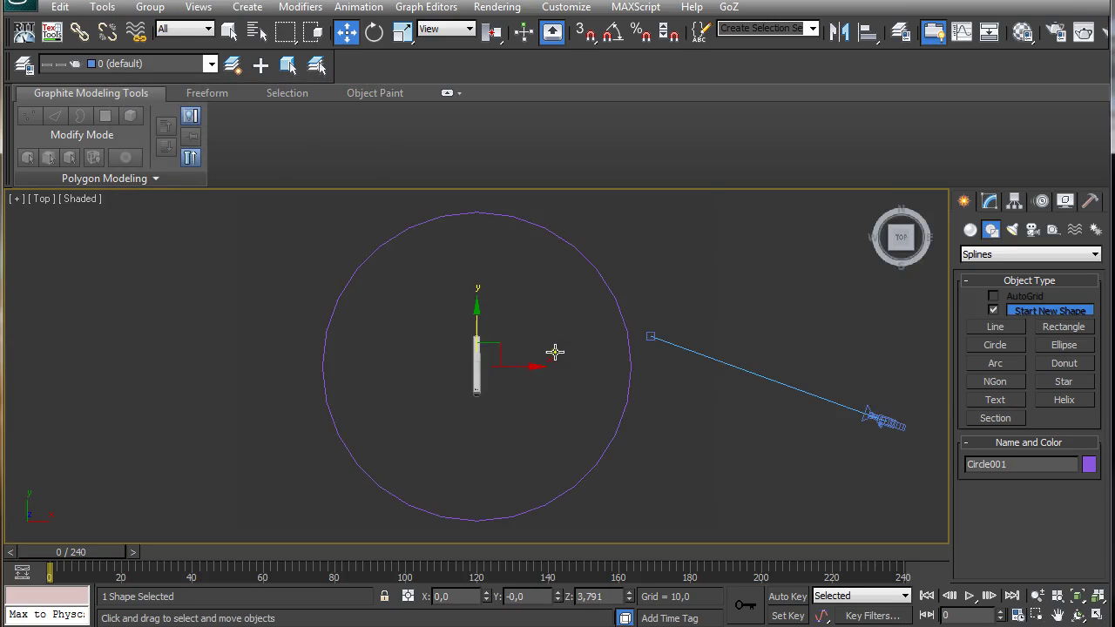
Path-constrain the camera to Circle001, then undo the attachment
left_click(885, 419)
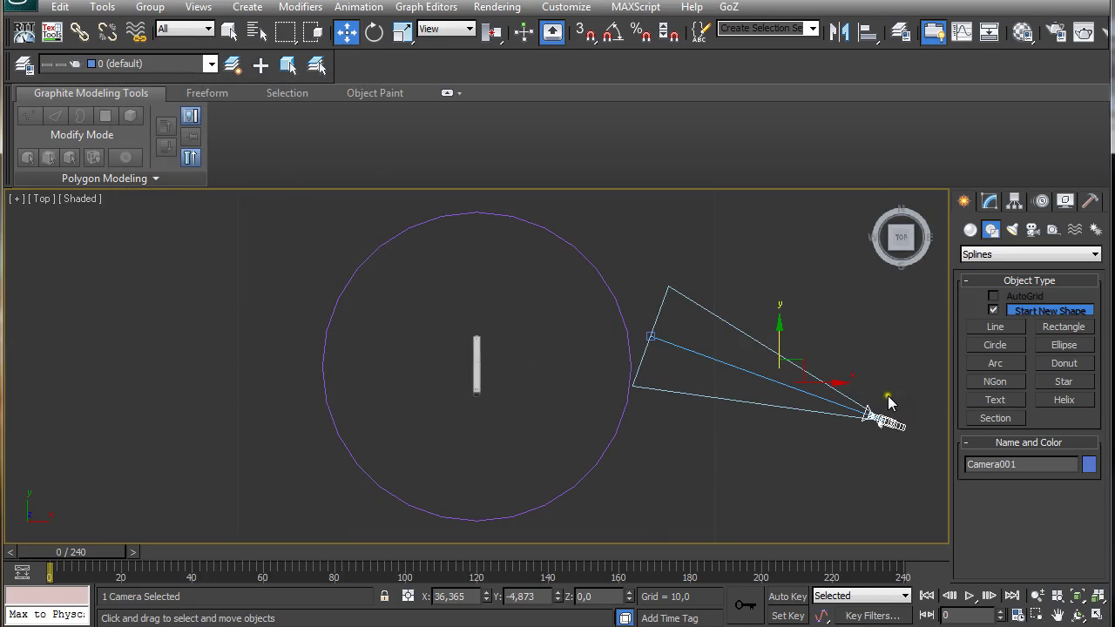
left_click(364, 8)
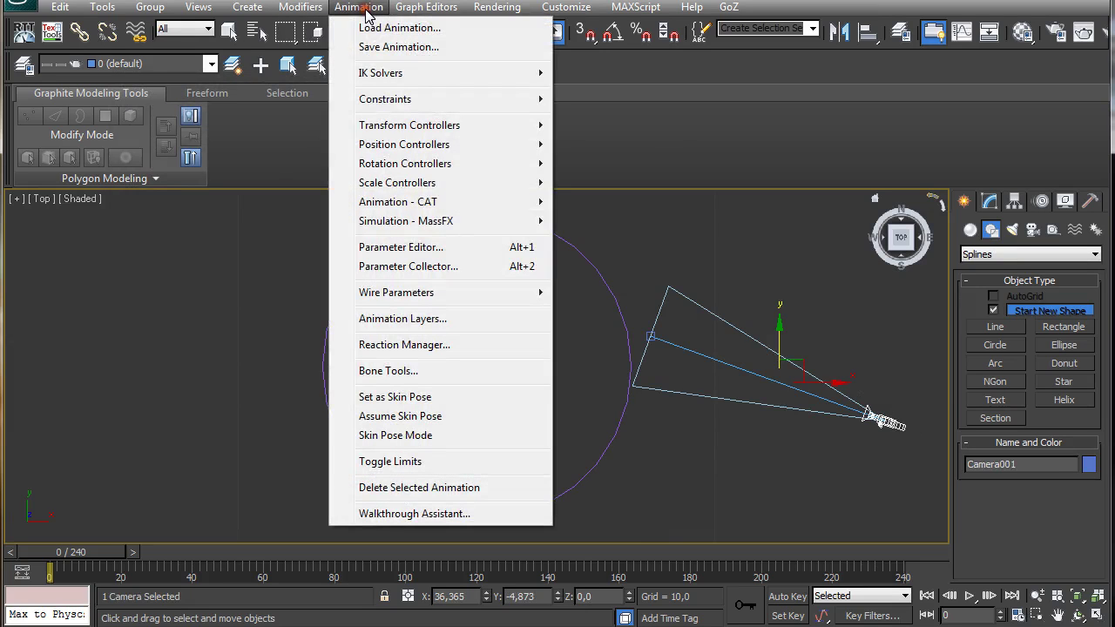
mouse_move(390, 103)
left_click(251, 146)
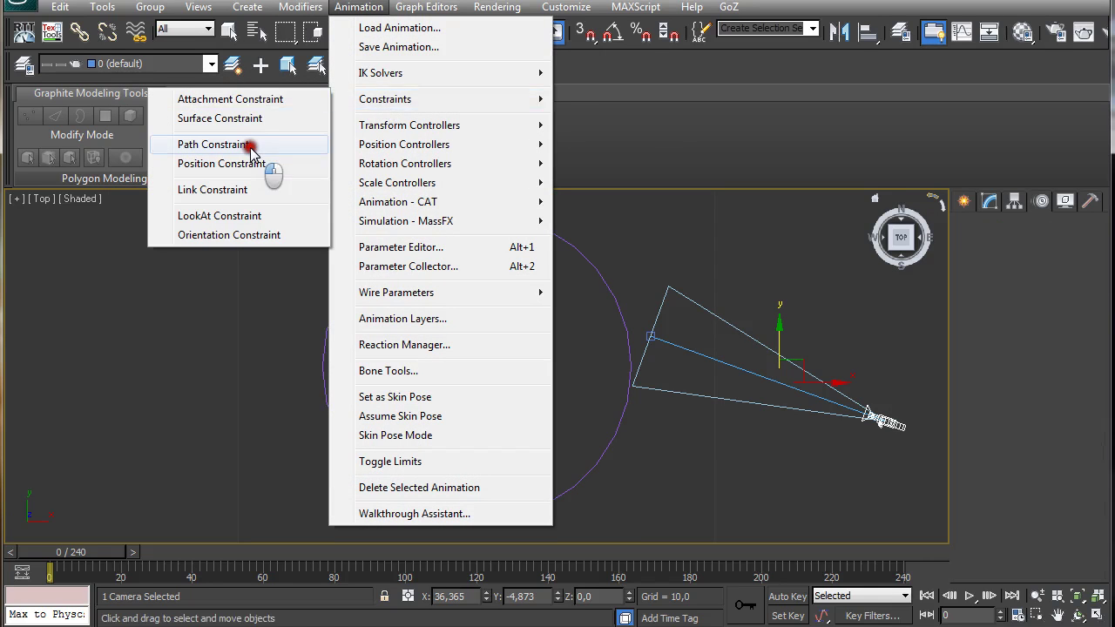
left_click(606, 450)
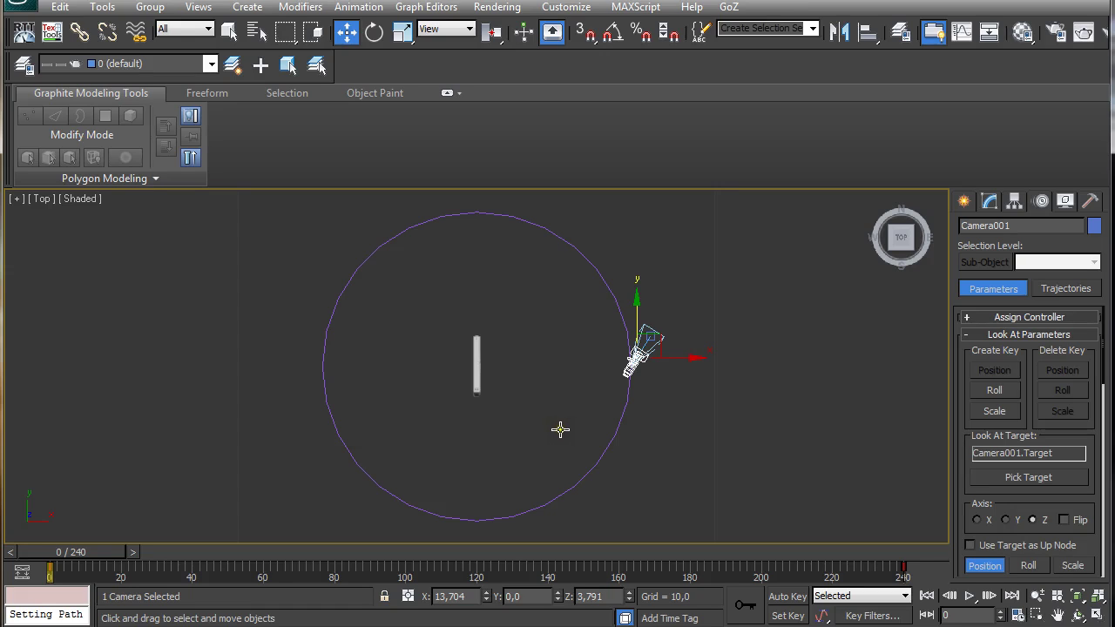
key("ctrl+z")
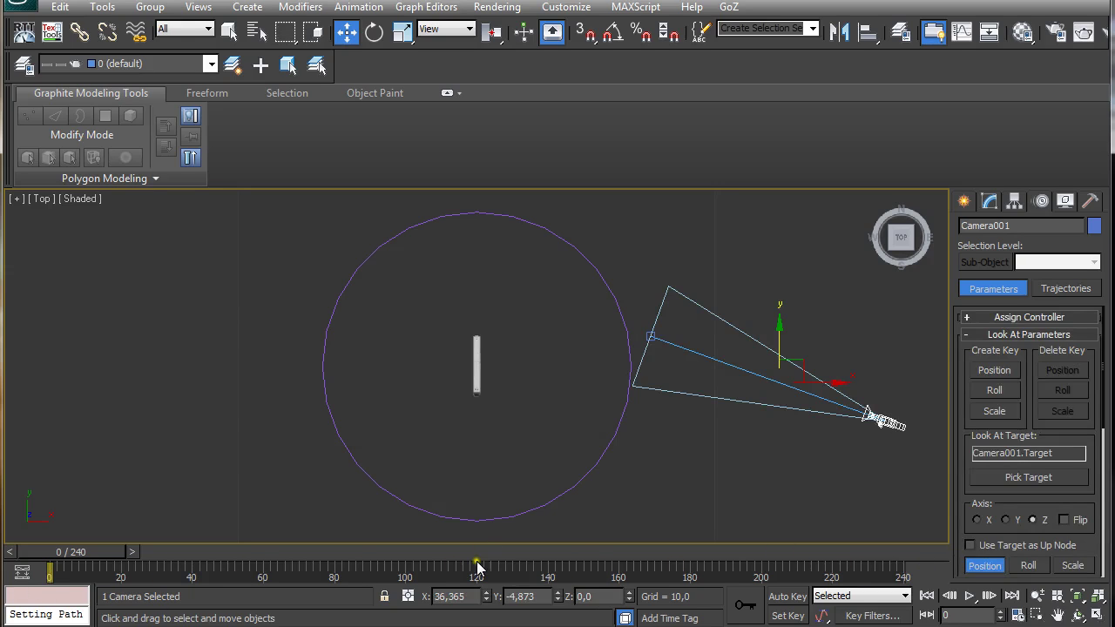
left_click(1017, 615)
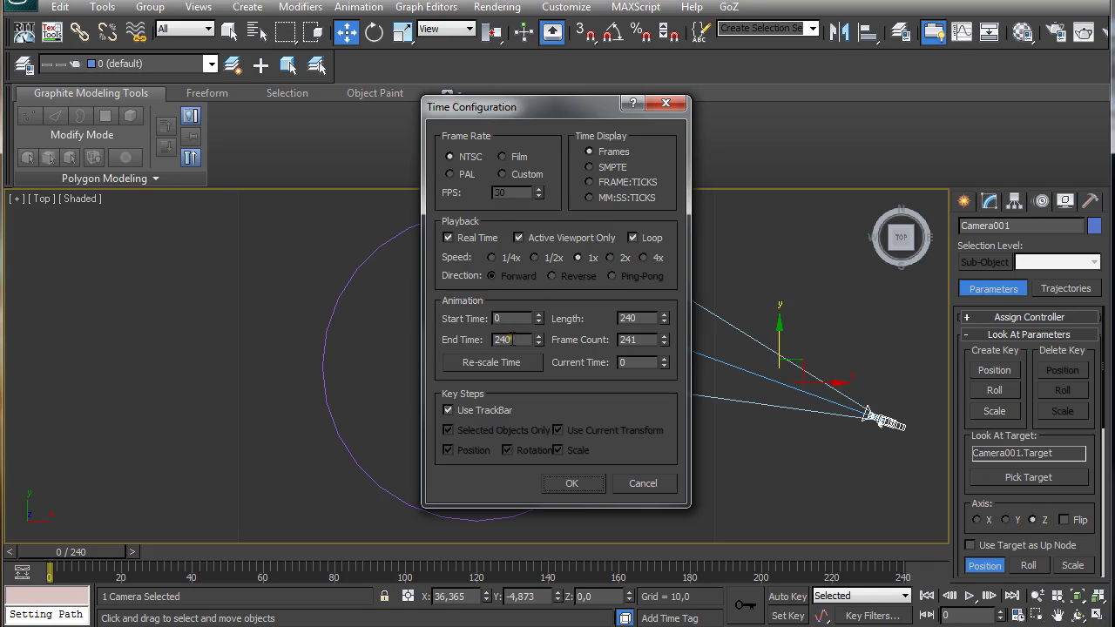
left_click(566, 485)
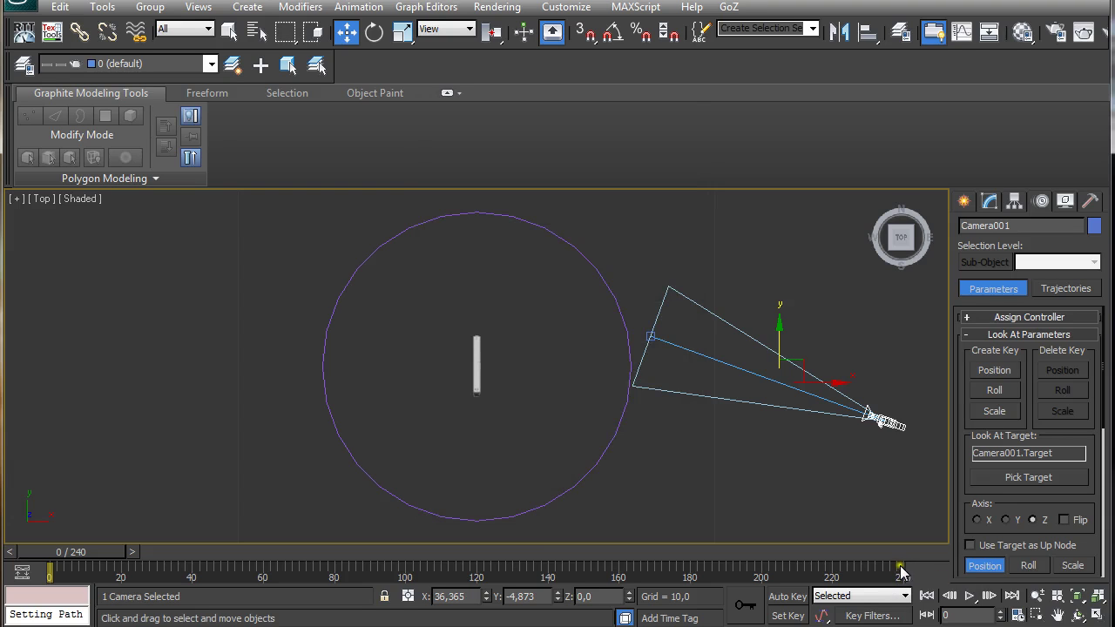
Path-constrain Camera001 to Circle001 and select Camera001.Target
left_click(354, 7)
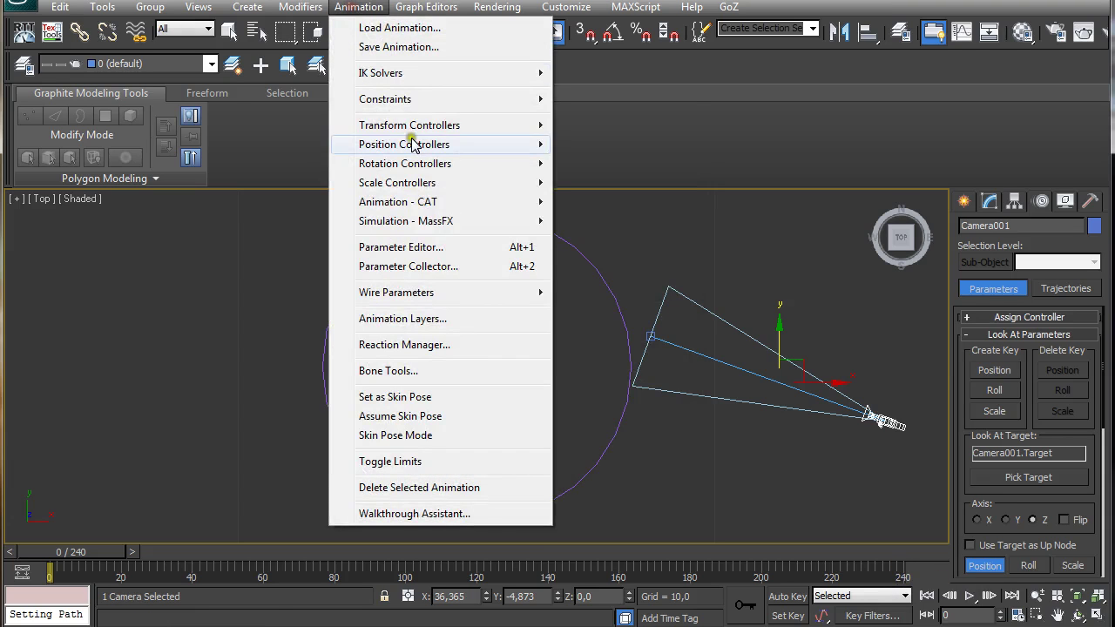
mouse_move(403, 102)
left_click(269, 142)
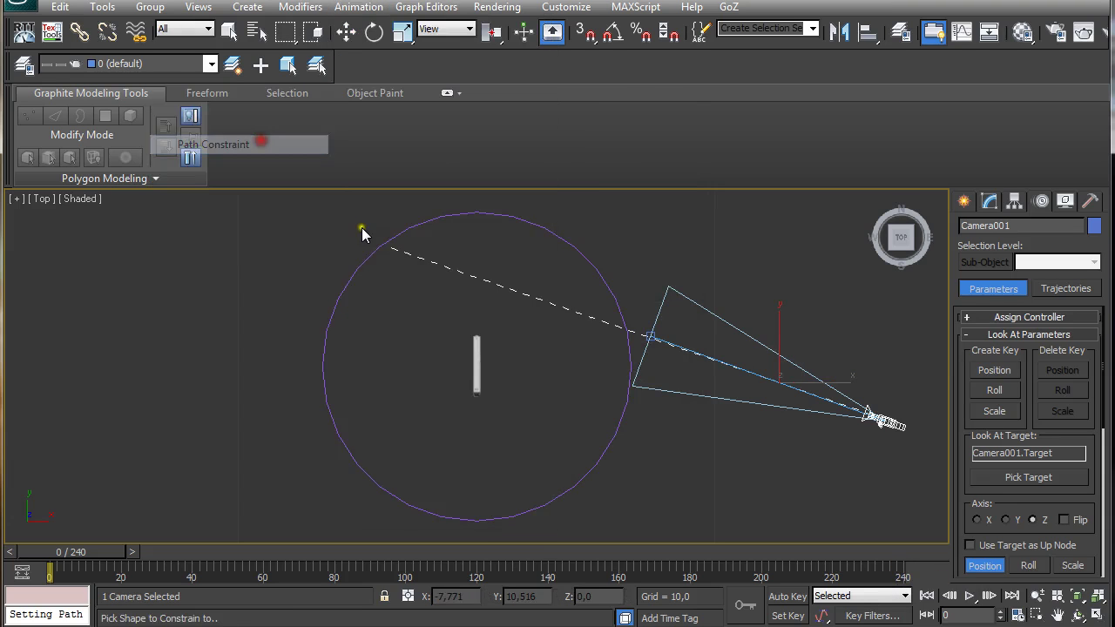
left_click(619, 413)
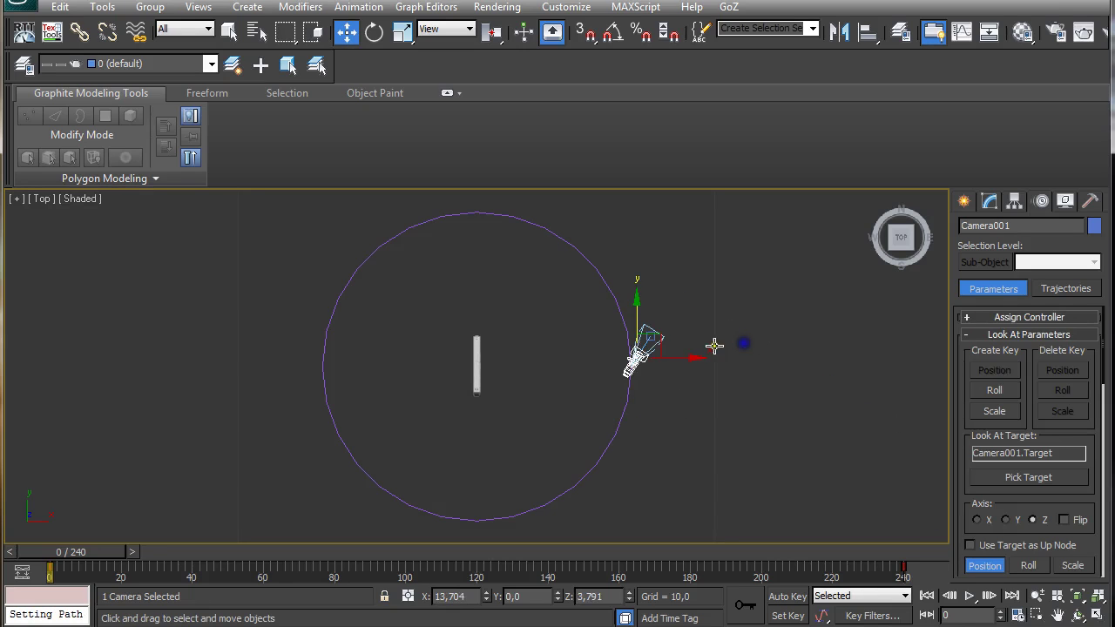
left_click(649, 337)
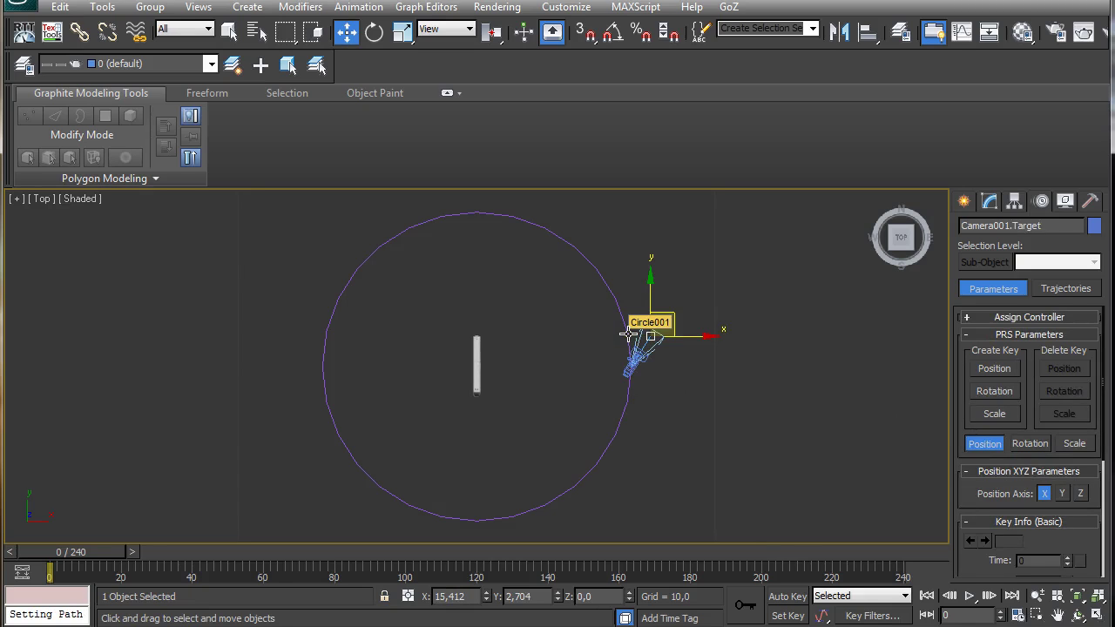
key("alt+a")
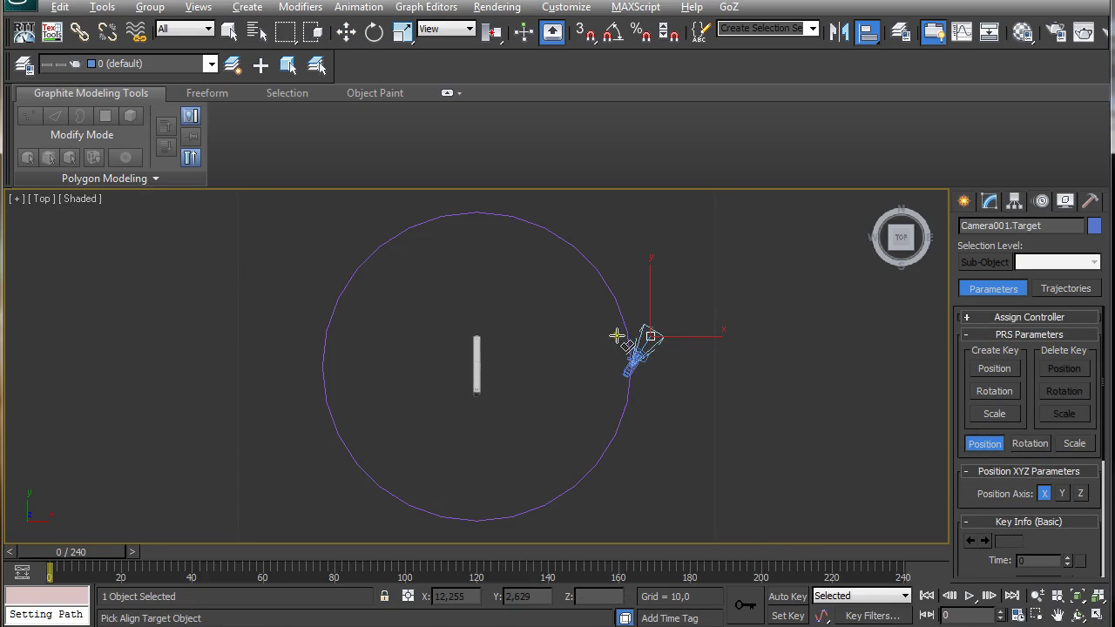
Align the camera target's pivot to Plane014's pivot on X/Y/Z, then orbit in Perspective
left_click(478, 370)
left_click_drag(503, 144, 759, 113)
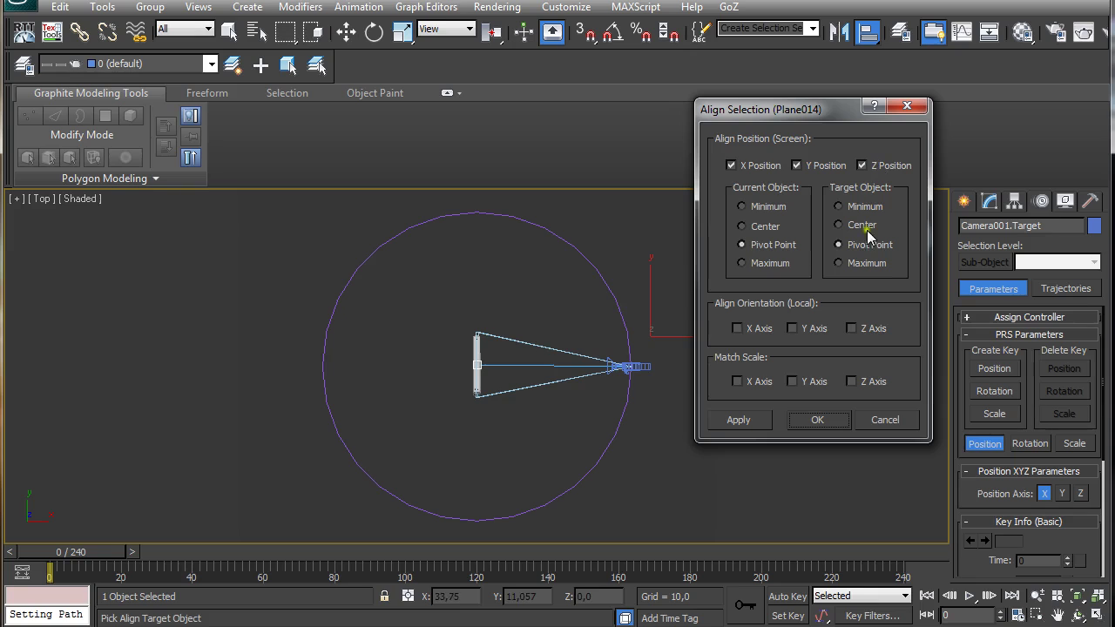
left_click(817, 420)
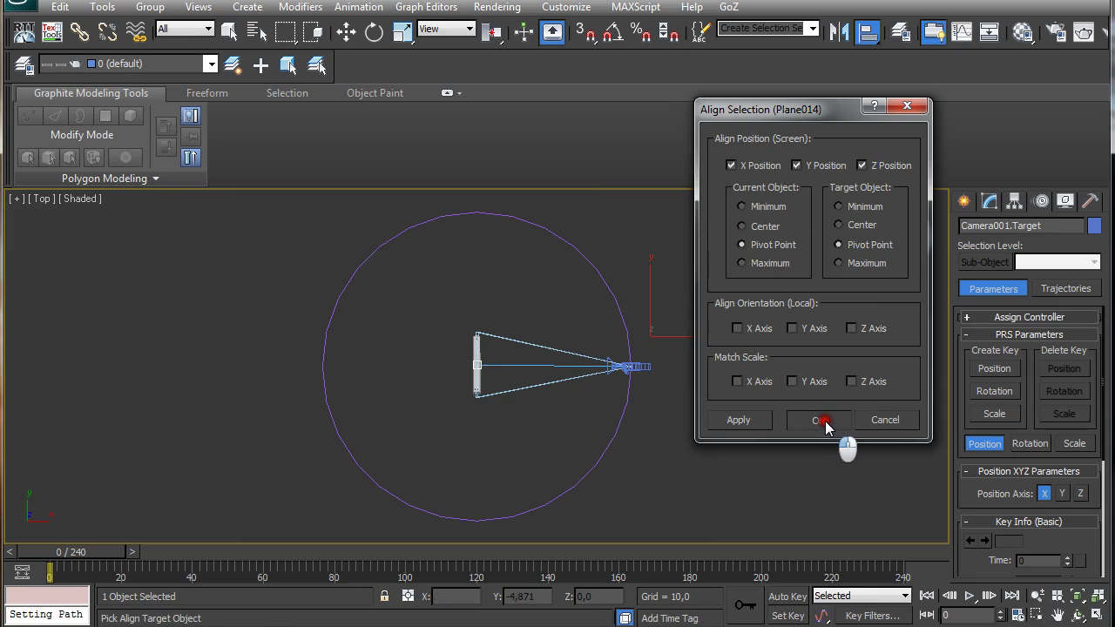
key("p")
middle_click_drag(706, 386, 615, 425, "alt")
Select the ground plane Plane016 and zero its X and Y position
left_click(625, 432)
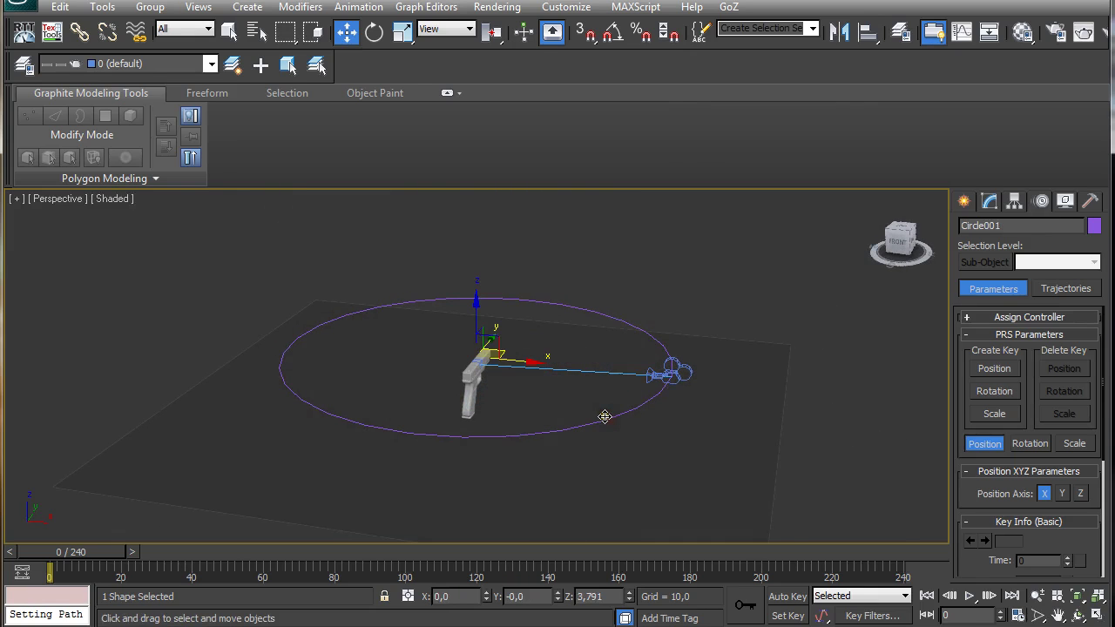
middle_click_drag(627, 409, 669, 481, "alt")
left_click(701, 485)
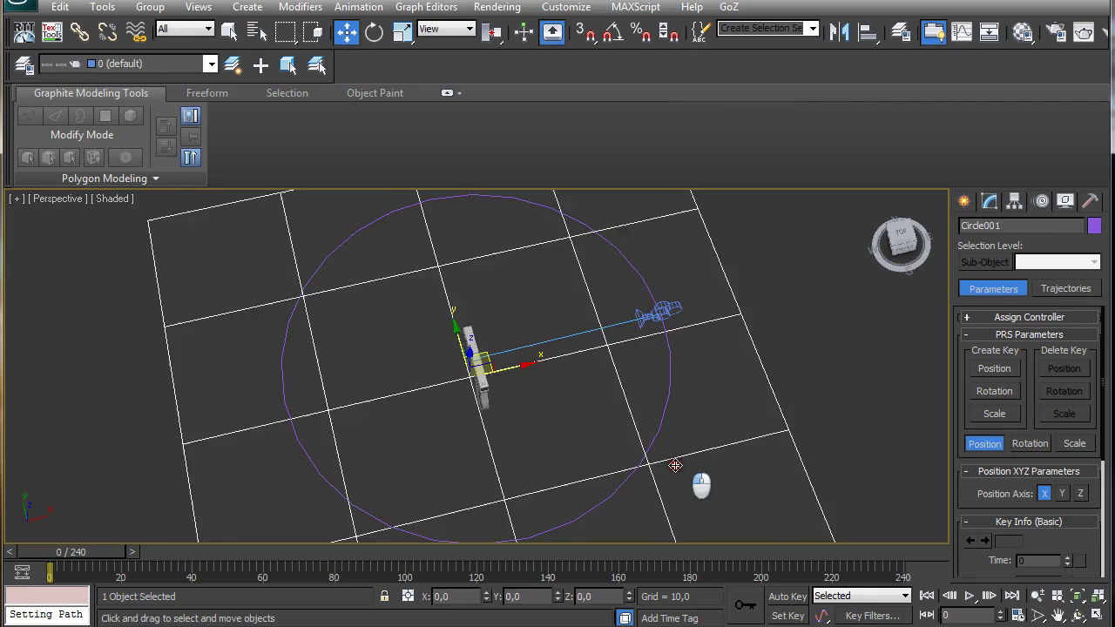
key("ctrl+z")
left_click(652, 440)
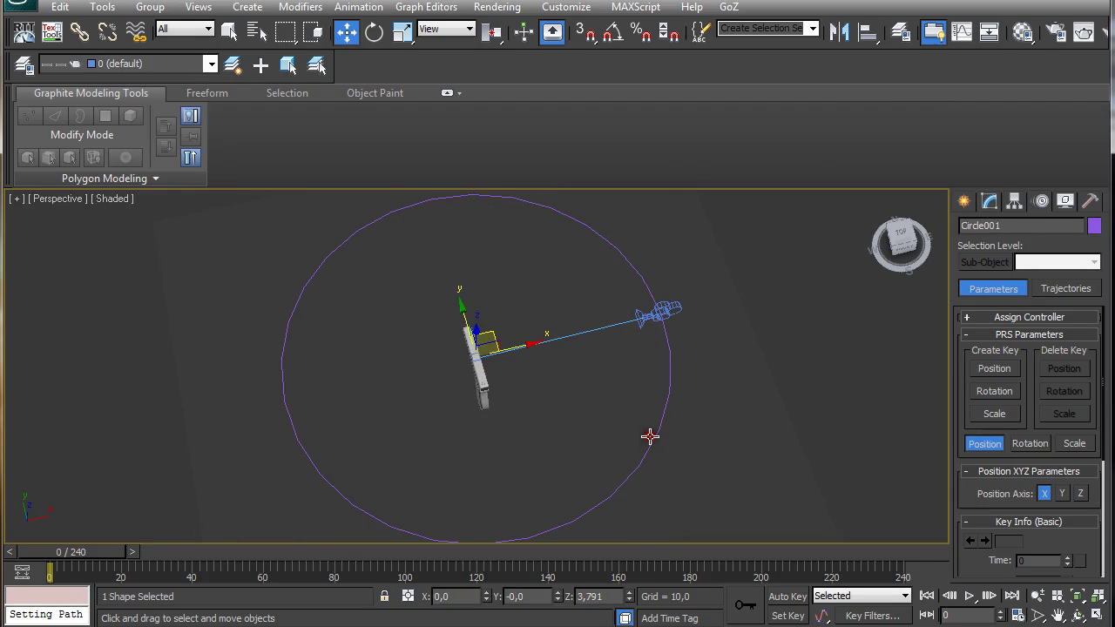
left_click(660, 443)
Reselect Circle001 alone and raise it to Z 9,374 above the pistol
left_click(652, 436)
middle_click_drag(652, 436, 661, 459, "alt")
scroll(656, 450, "down", 5)
scroll(654, 444, "up", 5)
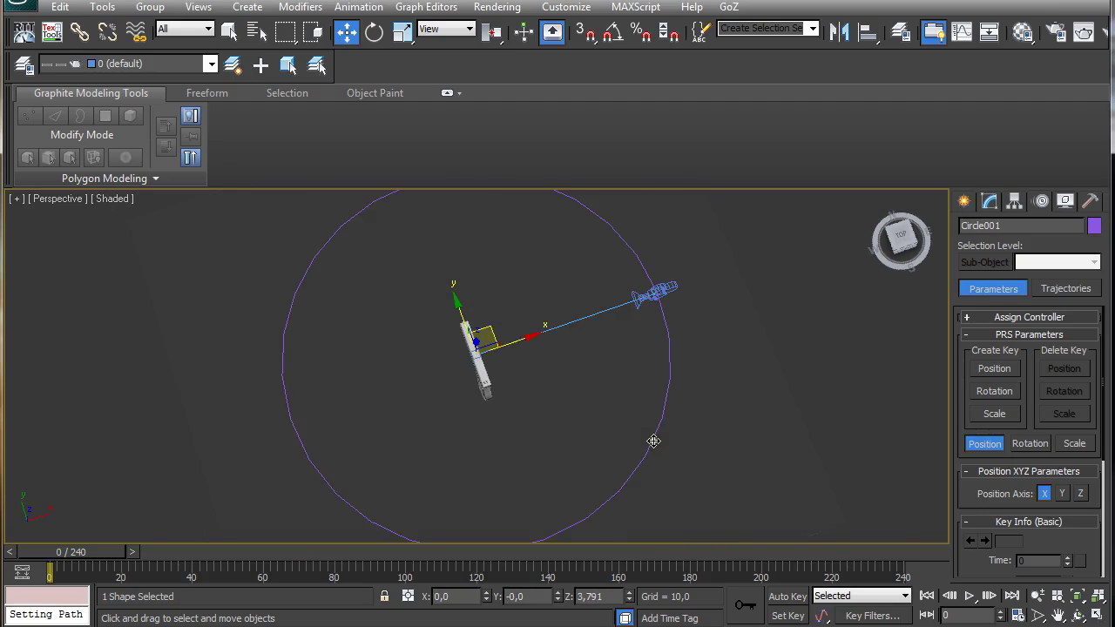
left_click_drag(862, 390, 632, 374)
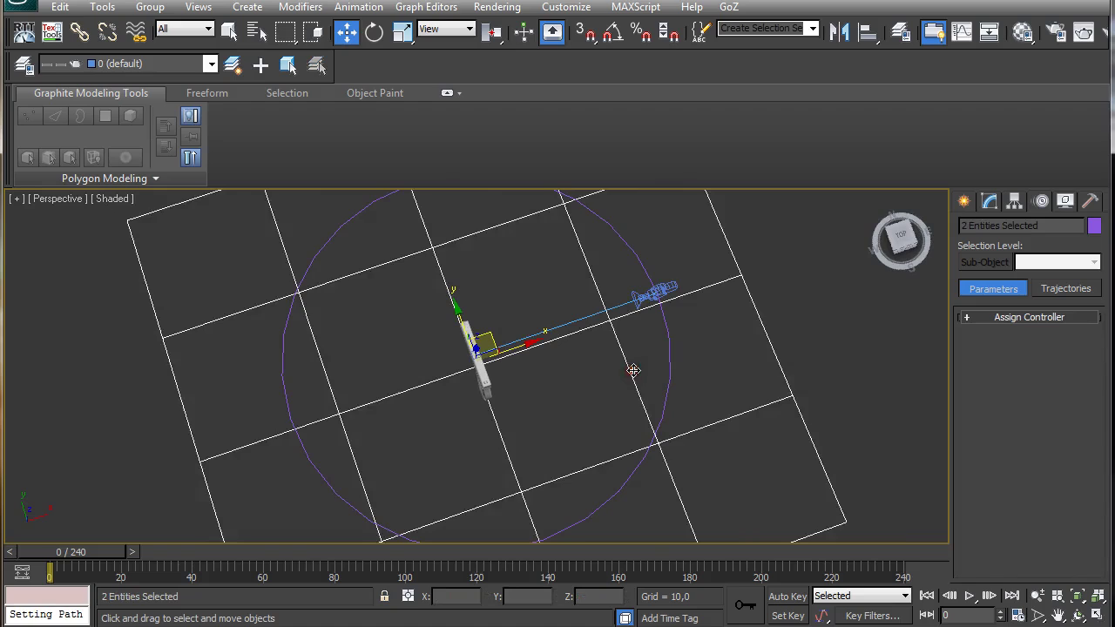
left_click_drag(866, 418, 771, 403, "alt")
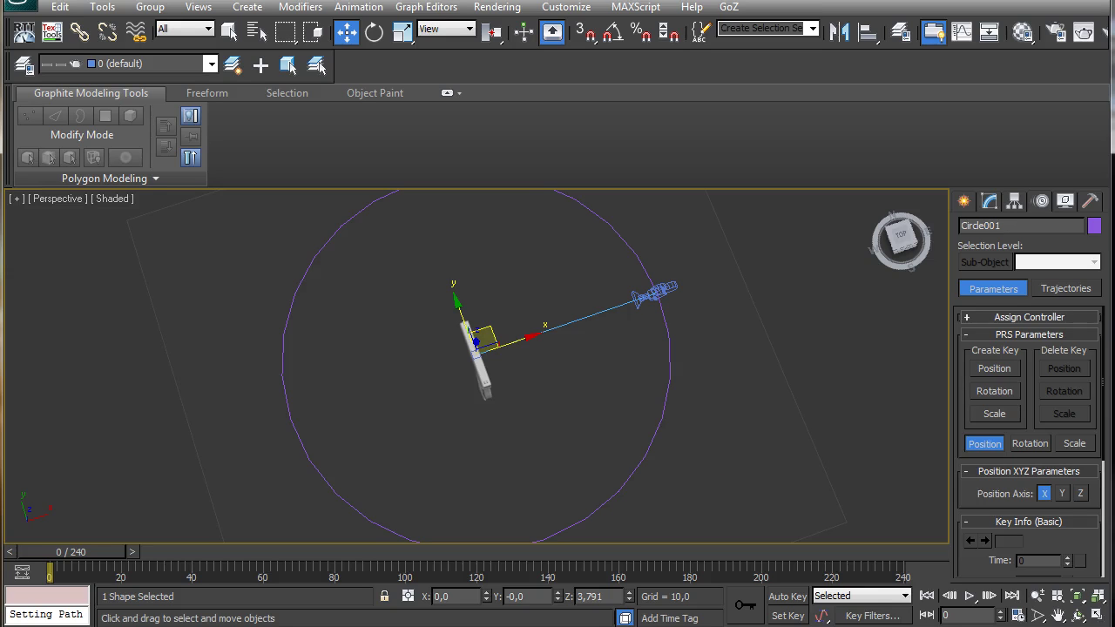
middle_click_drag(643, 392, 479, 323, "alt")
left_click_drag(479, 323, 489, 262)
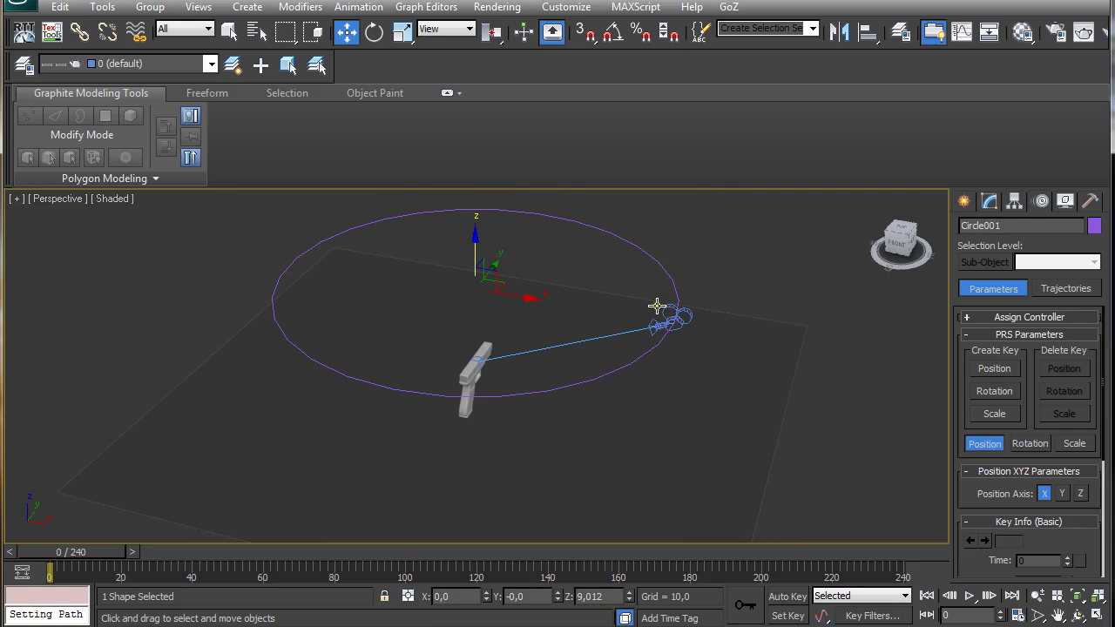
left_click_drag(477, 244, 472, 236)
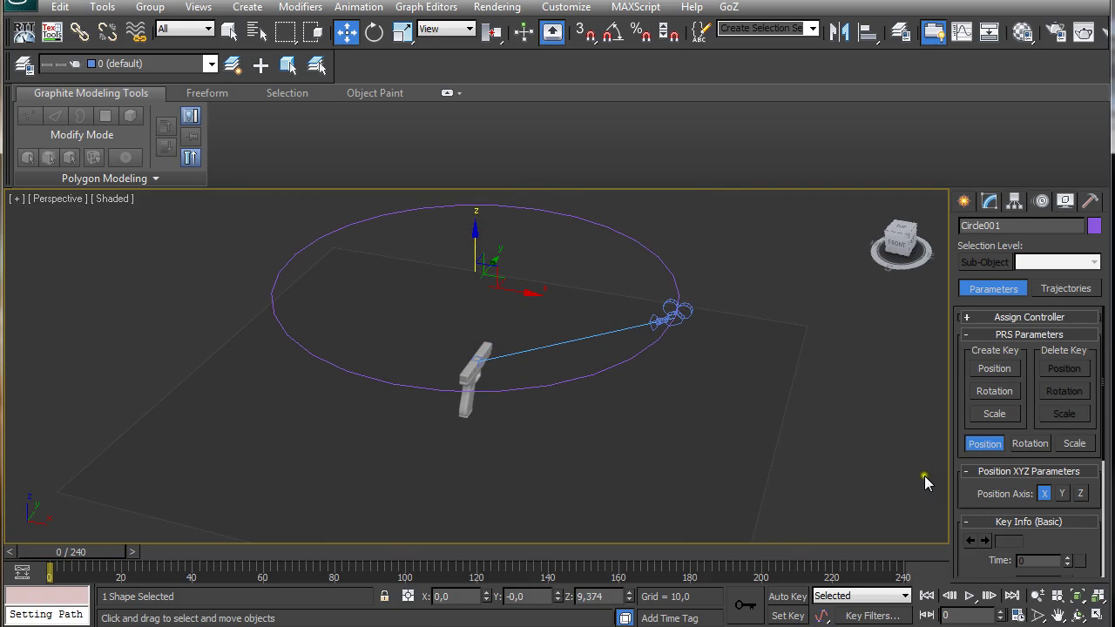
mouse_move(1104, 421)
left_mouse_down()
mouse_move(1103, 490)
mouse_move(1097, 422)
left_mouse_up()
Enlarge Circle001's radius slightly and show the render safe frames in the view
left_click(988, 201)
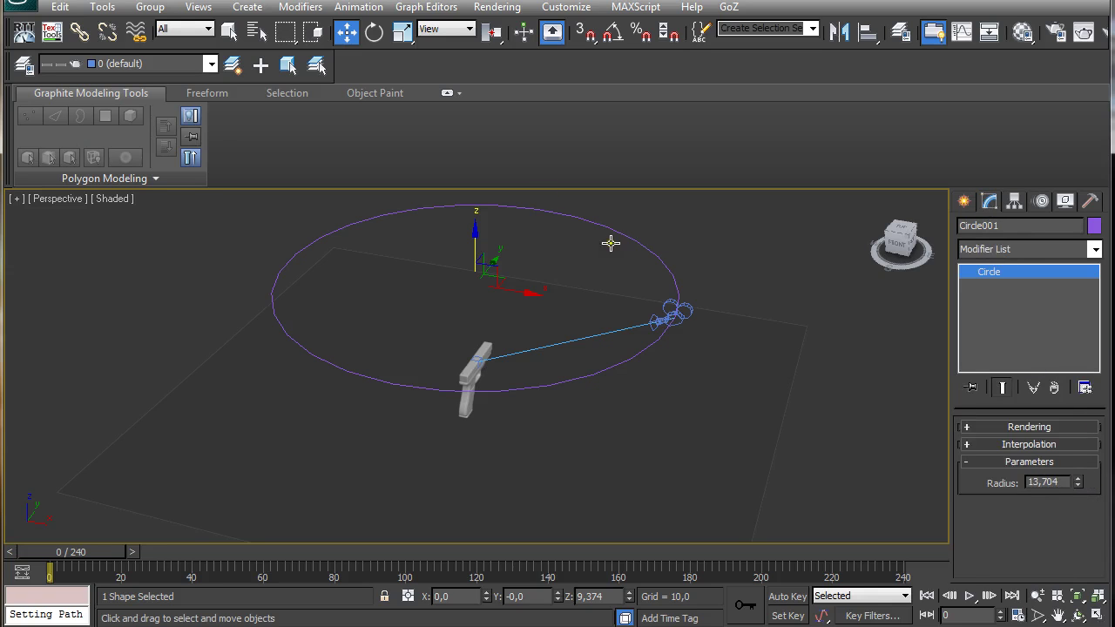
mouse_move(1079, 484)
left_mouse_down()
mouse_move(1076, 449)
mouse_move(1072, 476)
mouse_move(1063, 441)
mouse_move(1078, 479)
left_mouse_up()
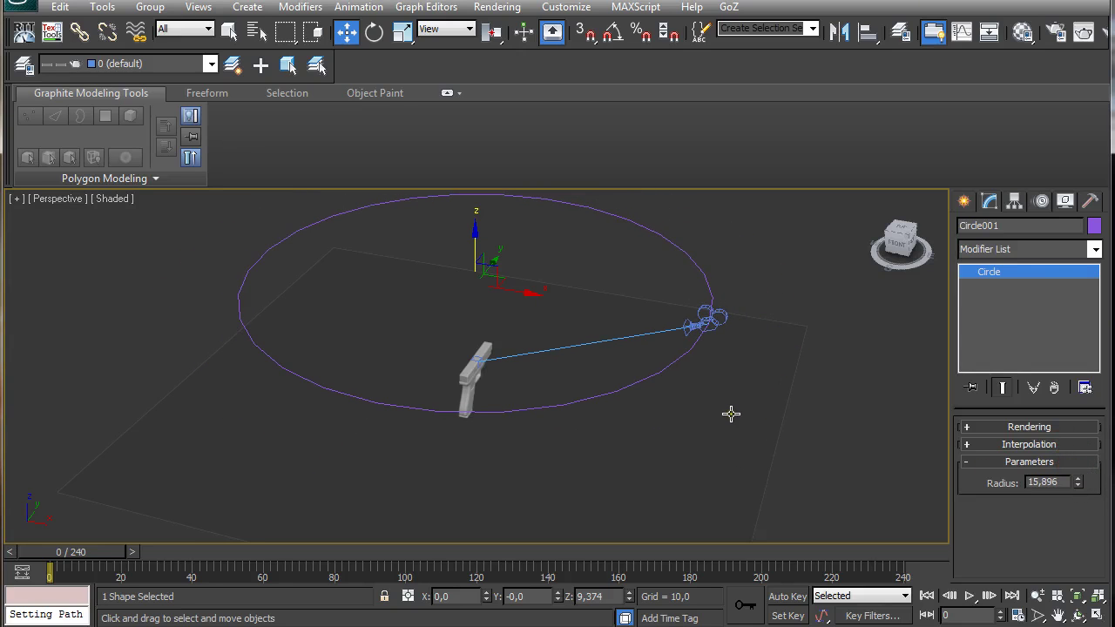
middle_click_drag(732, 413, 664, 388, "alt")
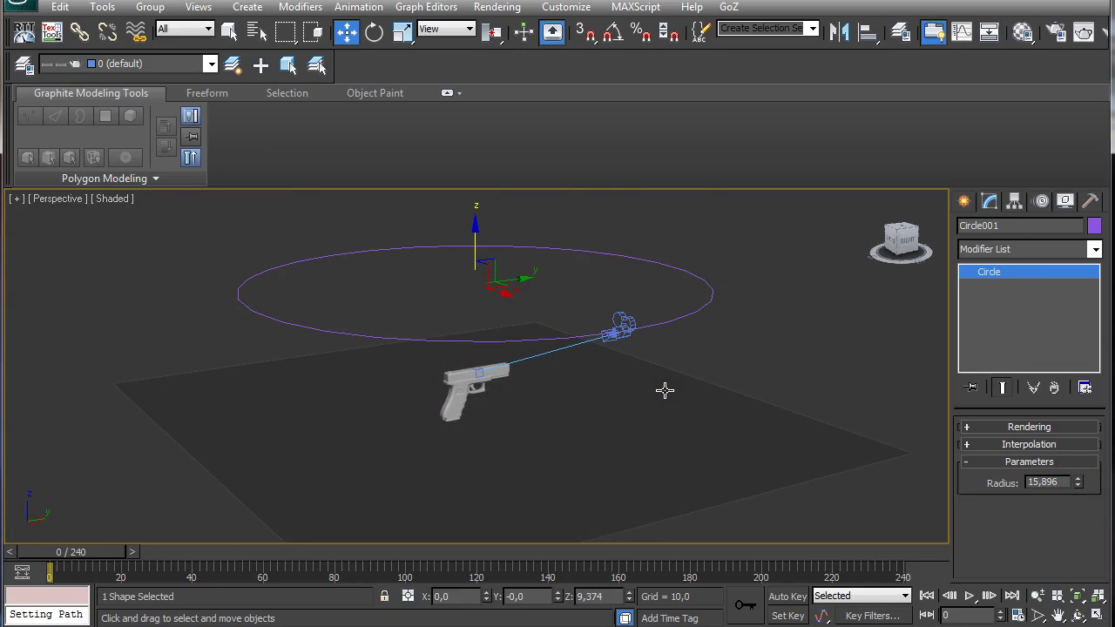
key("shift+f")
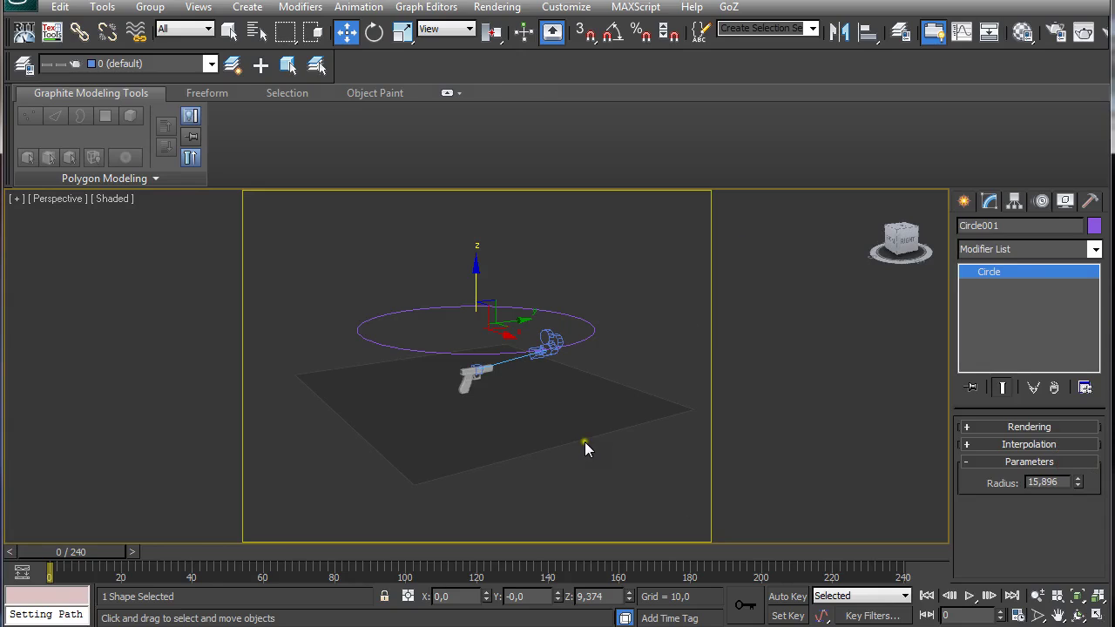
scroll(600, 418, "up", 5)
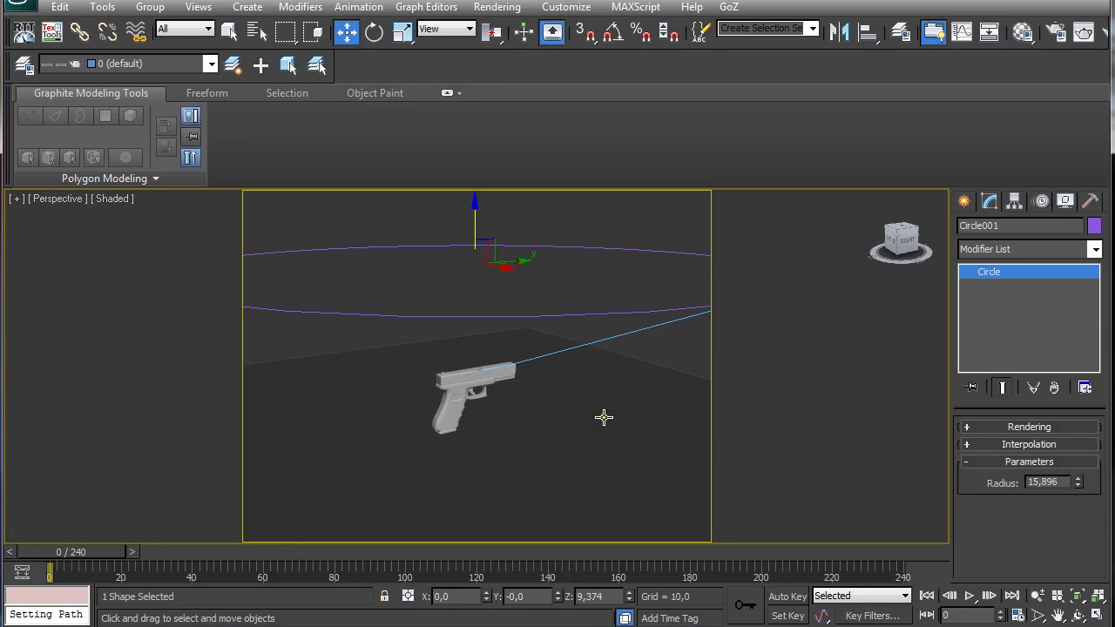
middle_click_drag(603, 418, 563, 417)
scroll(566, 417, "up", 3)
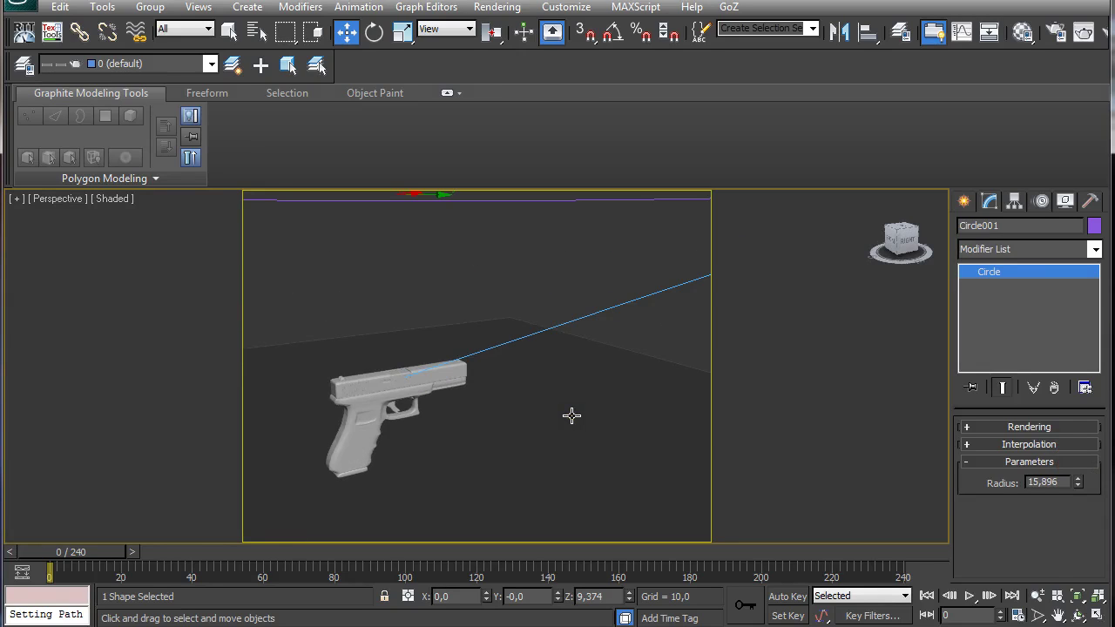
scroll(571, 416, "down", 2)
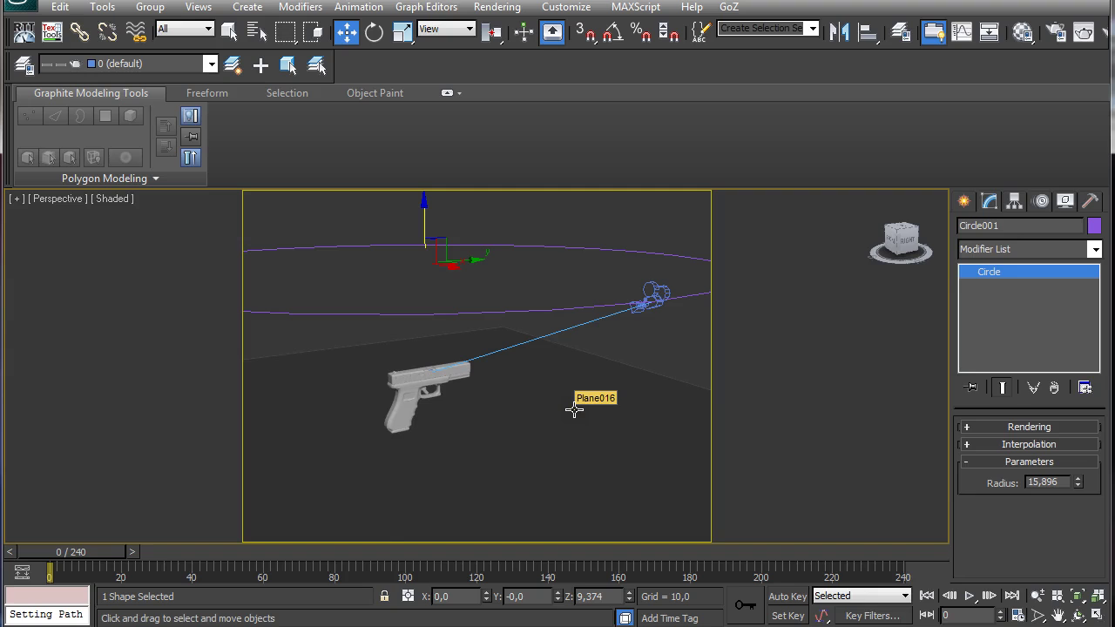
Through the Camera001 view, widen the circle radius to 19,394, then restore four viewports
key("c")
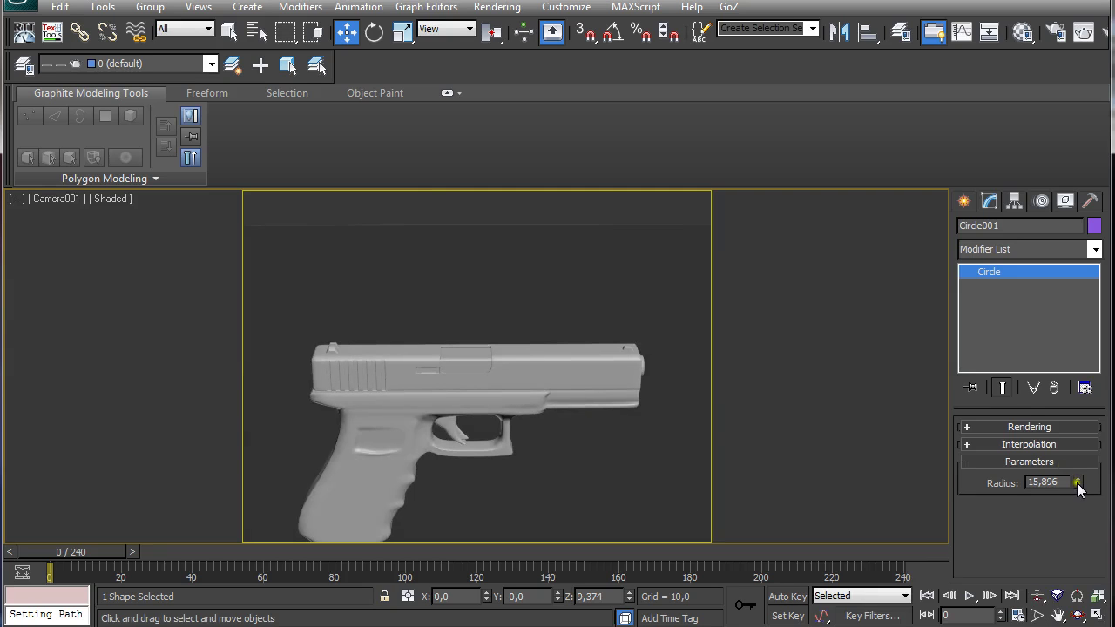
left_click_drag(1077, 482, 1065, 462)
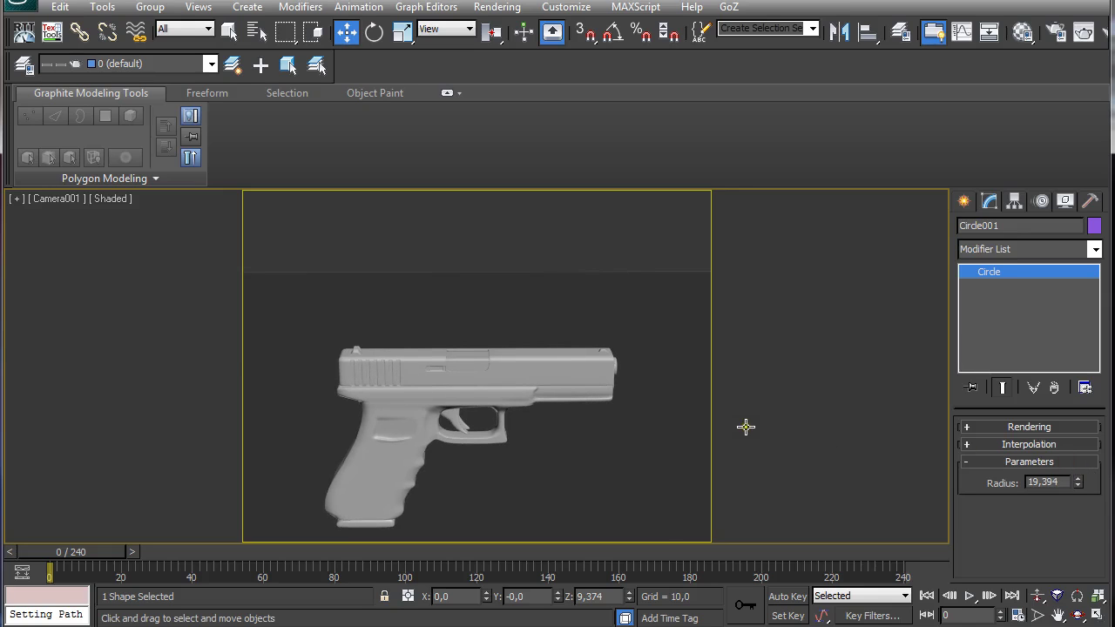
key("alt+w")
In the Front view, raise Circle001 to Z 15,051 and widen its radius to 26,375
scroll(288, 283, "down", 8)
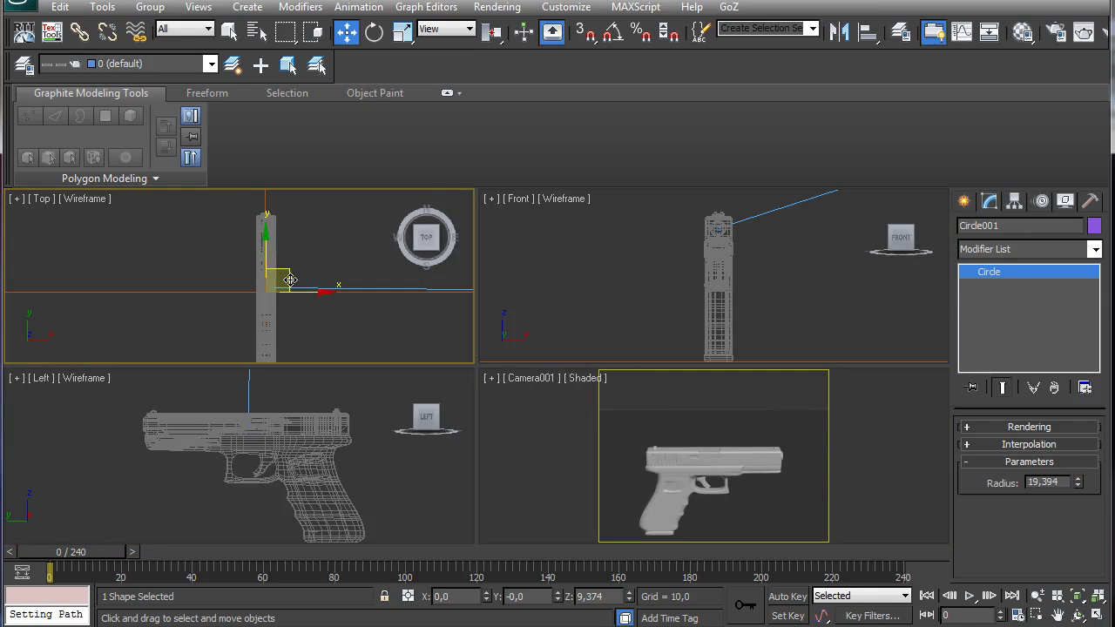
scroll(732, 280, "down", 5)
scroll(739, 283, "down", 5)
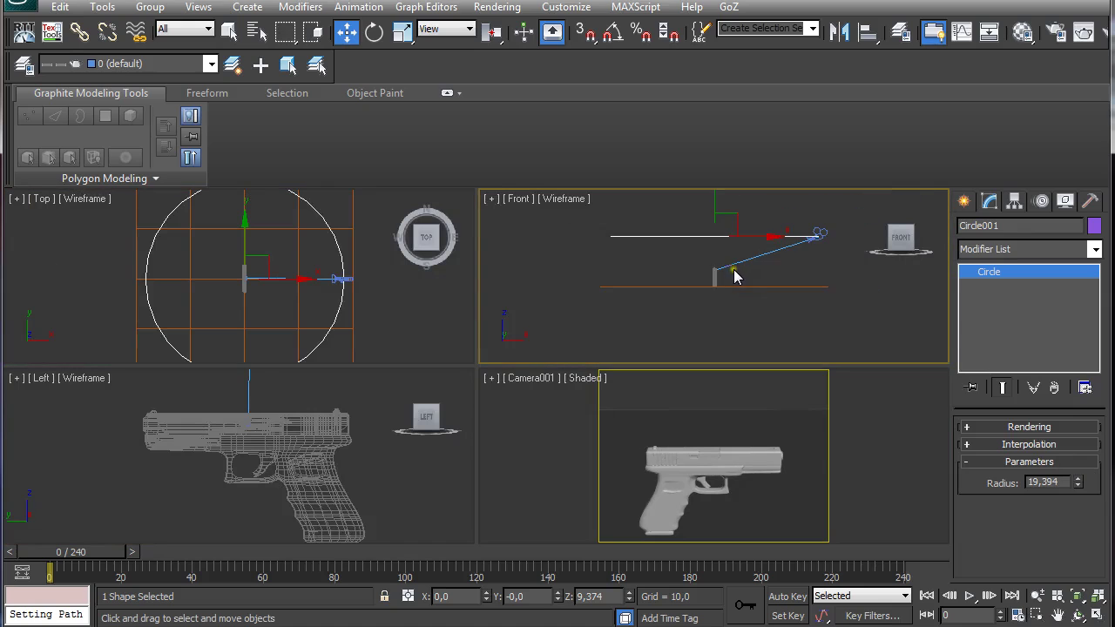
middle_click_drag(663, 234, 681, 252)
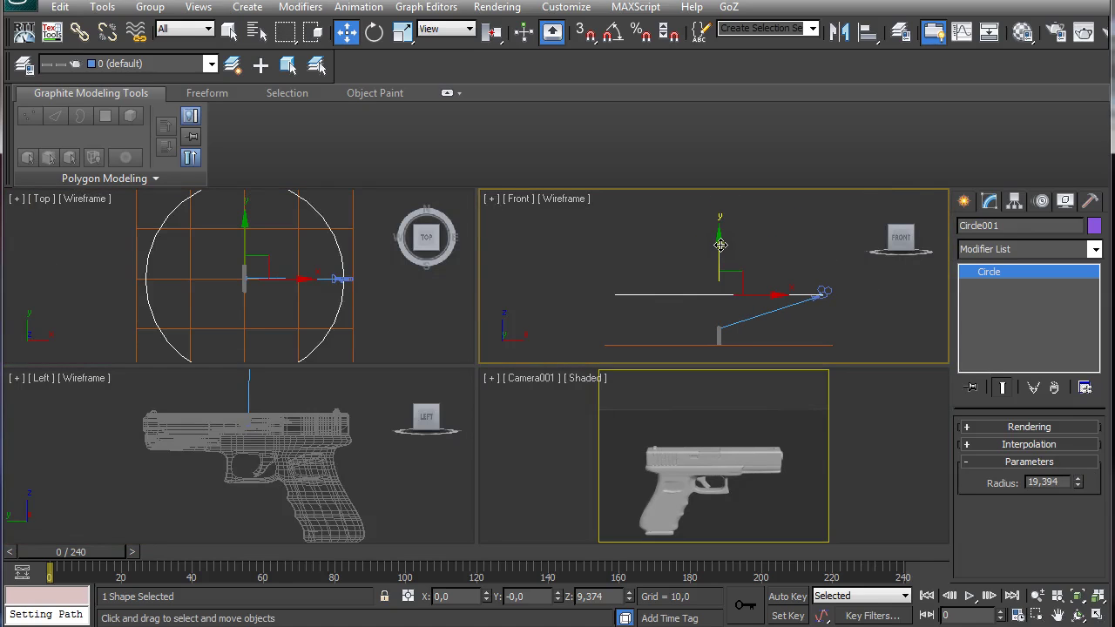
left_click_drag(720, 246, 720, 220)
left_click_drag(1077, 482, 1070, 449)
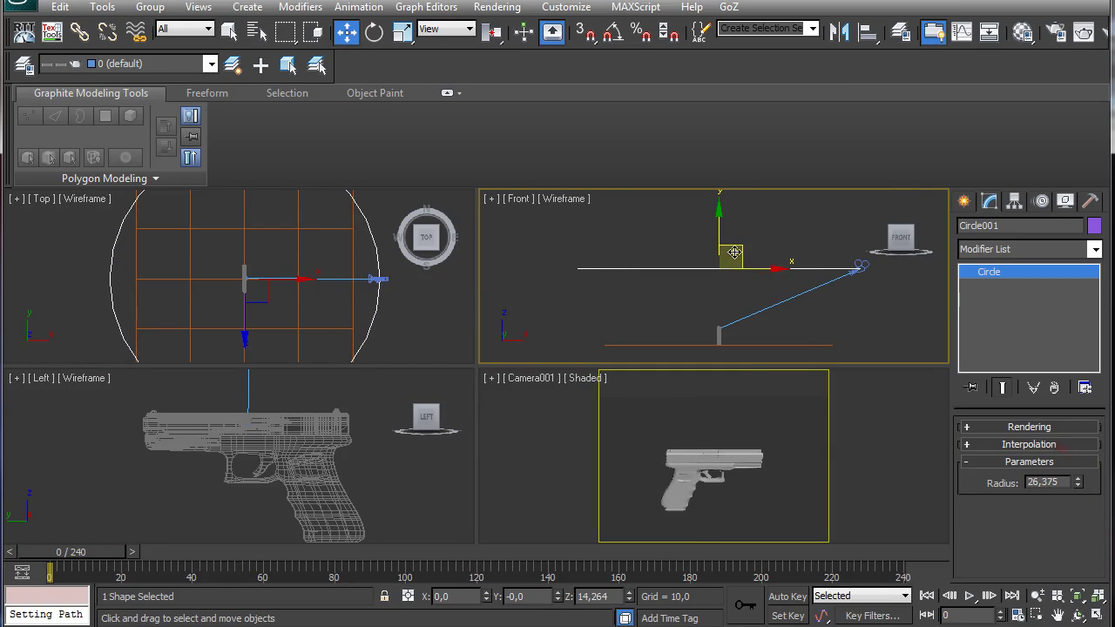
left_click_drag(734, 252, 717, 230)
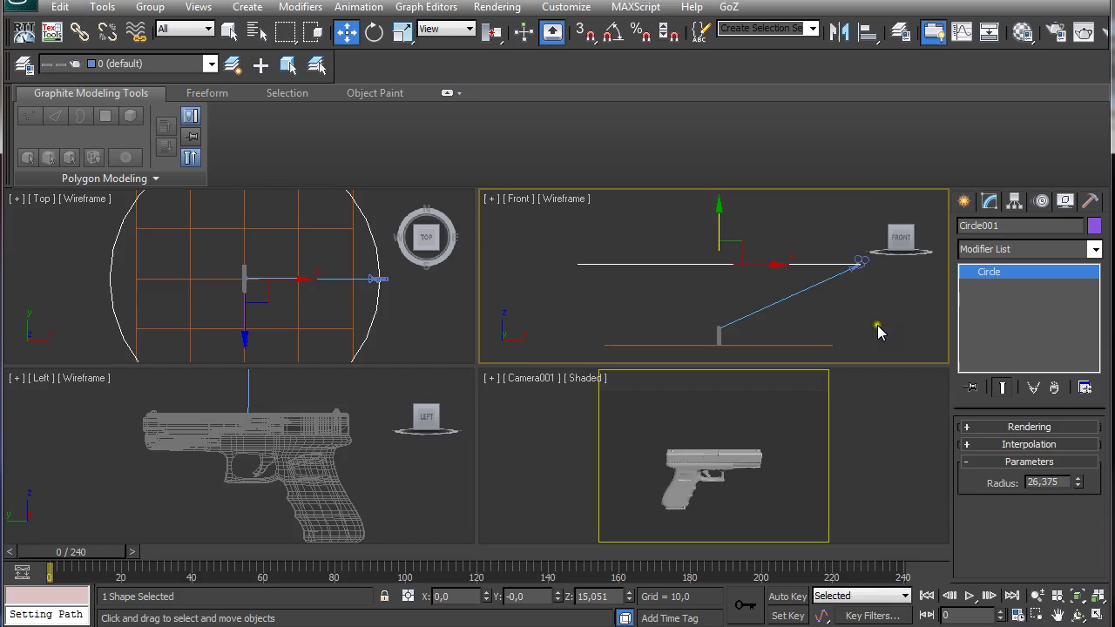
left_click(855, 263)
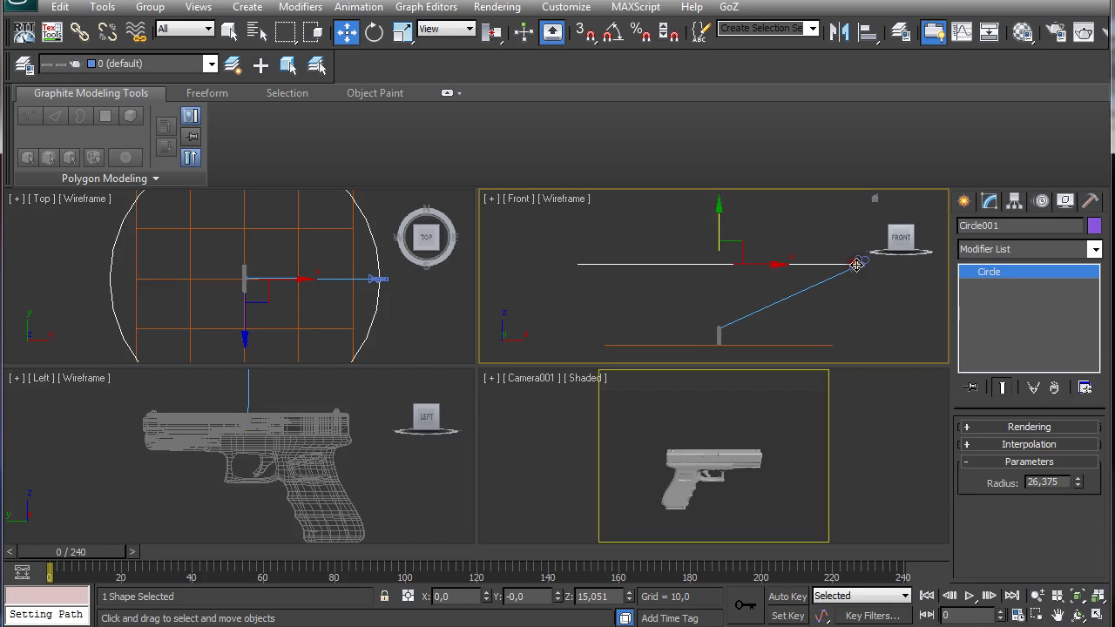
Try Camera001's stock lenses from 20mm through 135mm, settling on 135mm
left_click(857, 261)
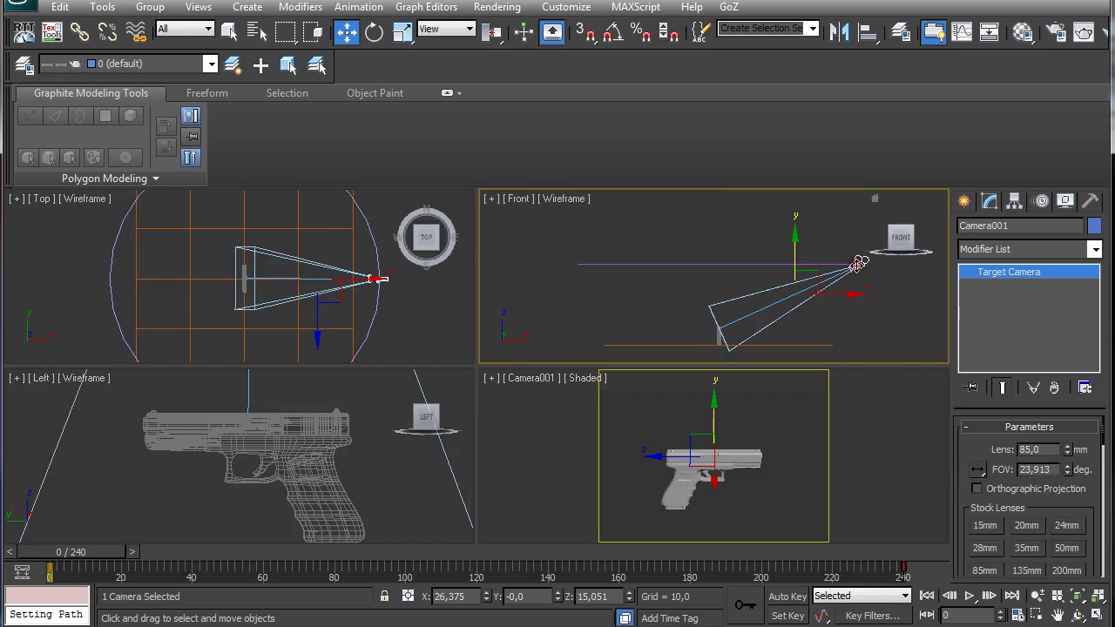
left_click(1028, 526)
left_click(1061, 526)
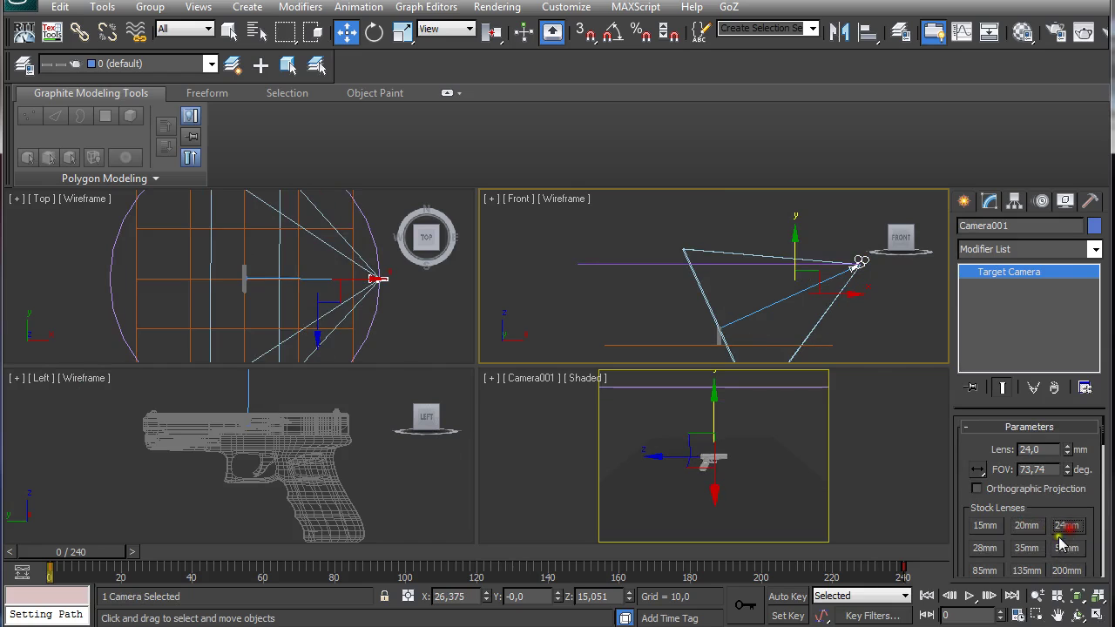
left_click(1071, 550)
left_click(984, 570)
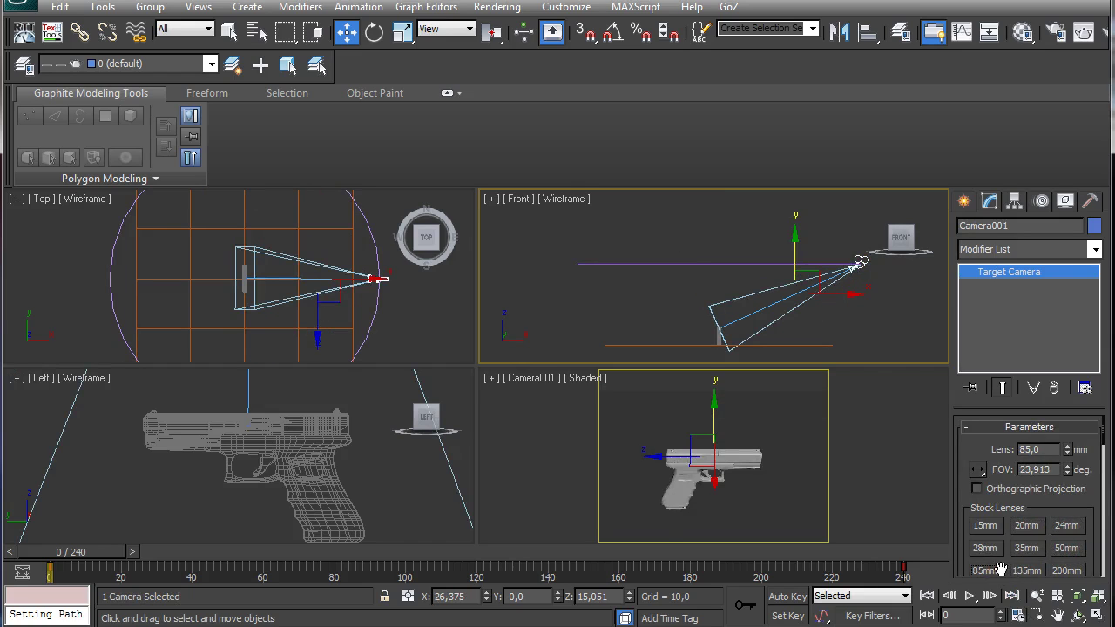
left_click(1021, 571)
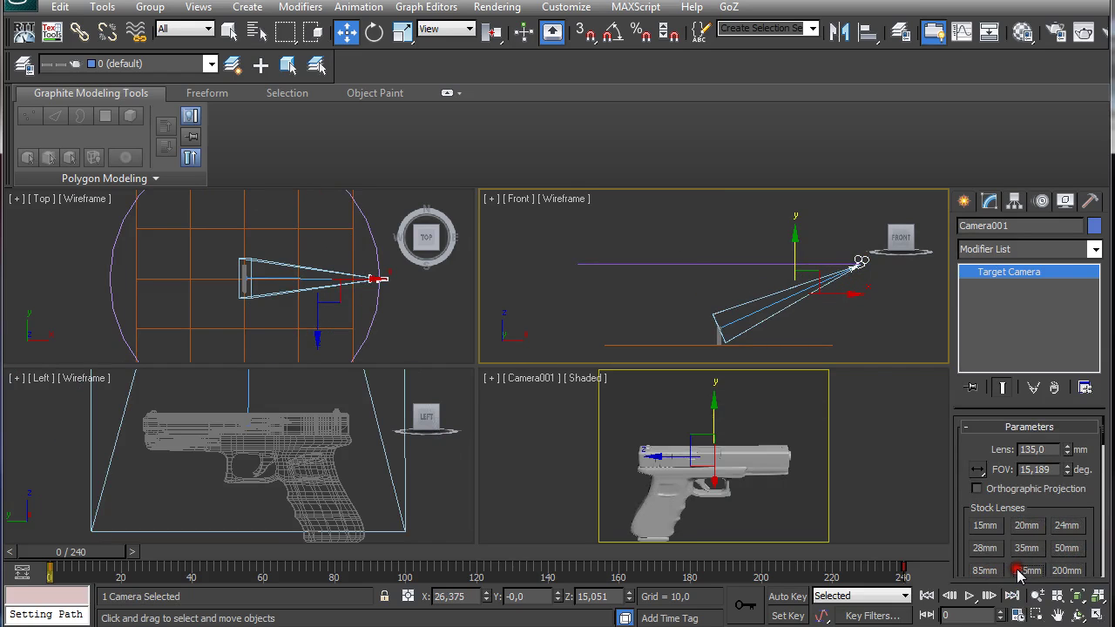
Raise Circle001 to Z 17,64 and widen its radius to 35,079
left_click(742, 266)
left_click_drag(720, 234, 718, 213)
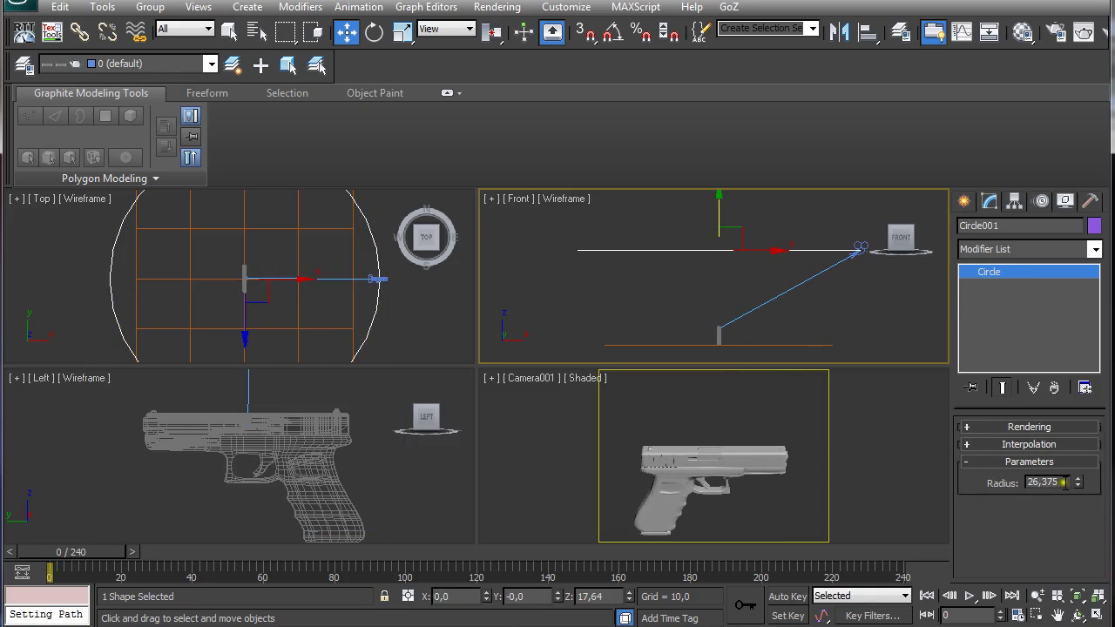
left_click_drag(1077, 482, 1072, 448)
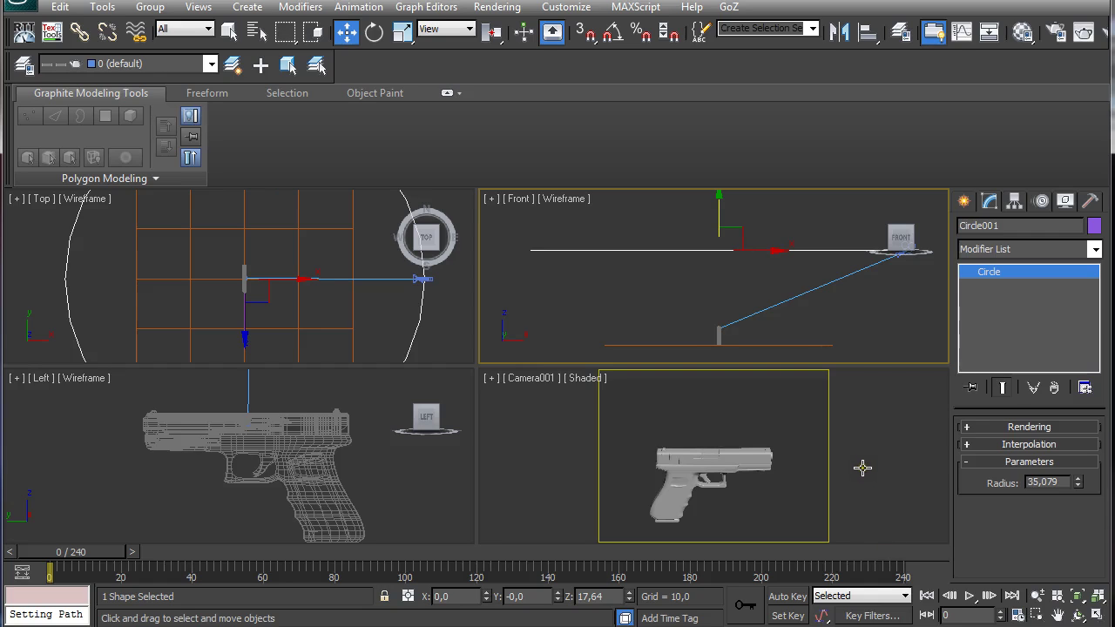
right_click(375, 295)
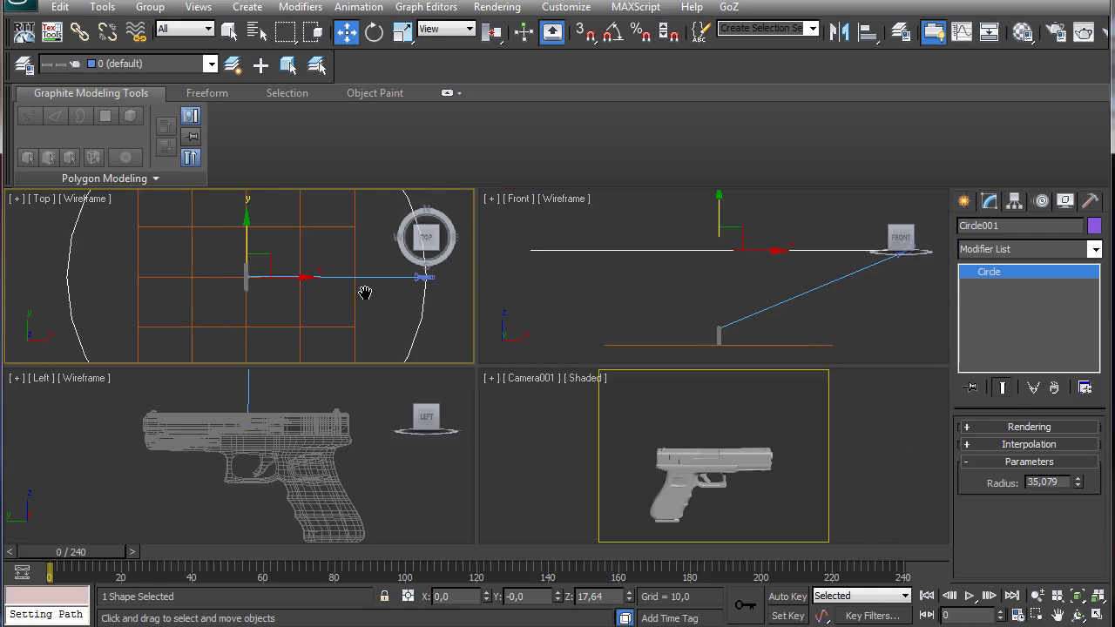
key("z")
right_click(692, 445)
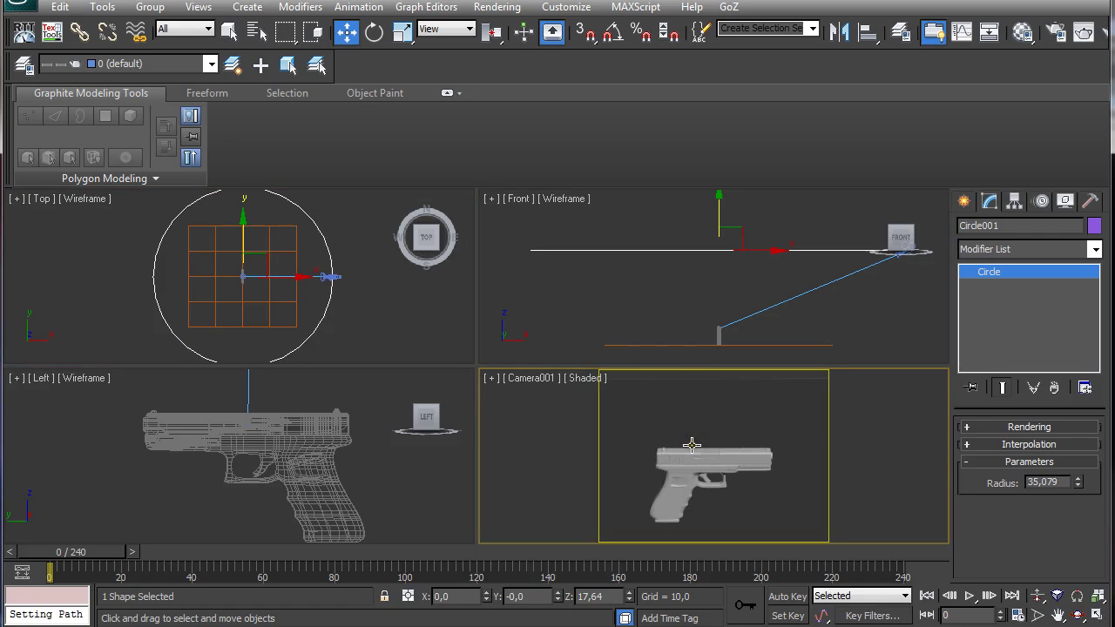
left_click(1054, 33)
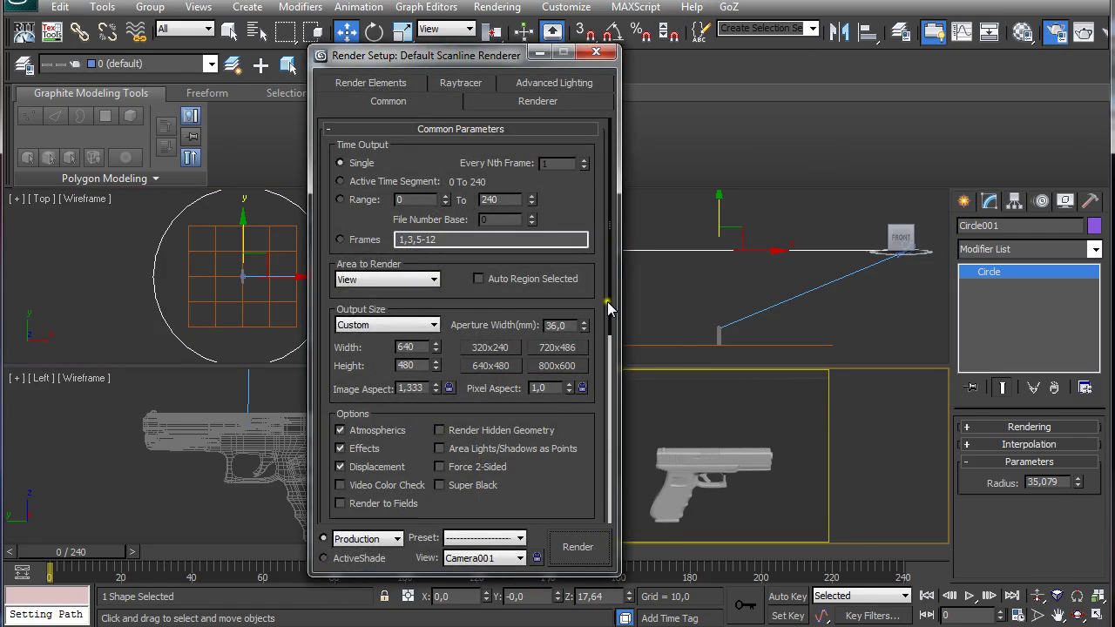
left_click_drag(607, 308, 611, 269)
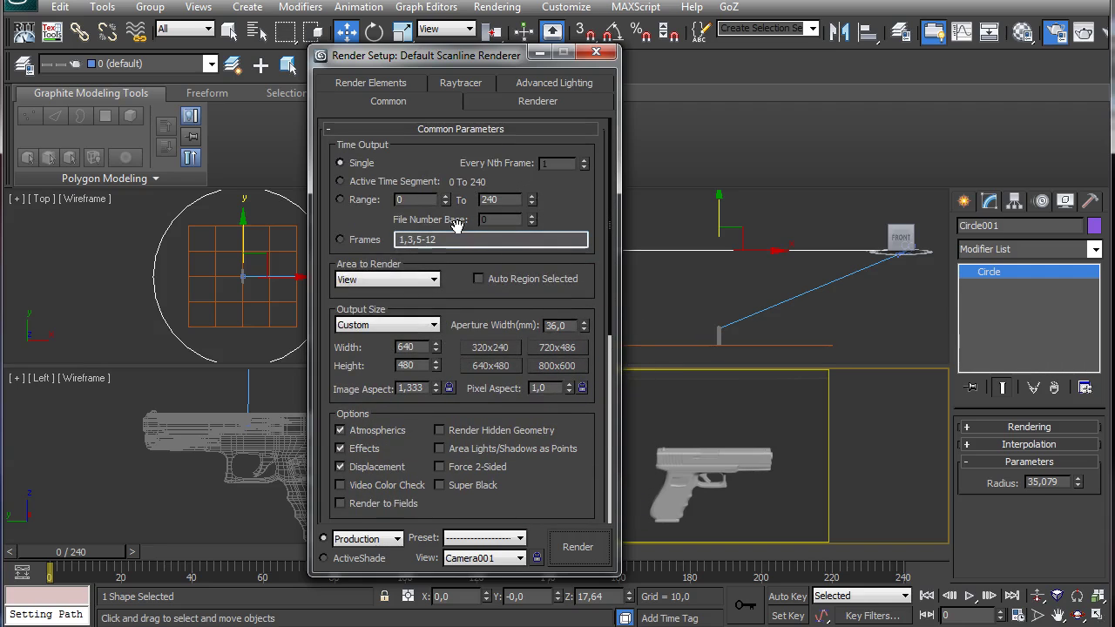
left_click(596, 52)
key("shift+q")
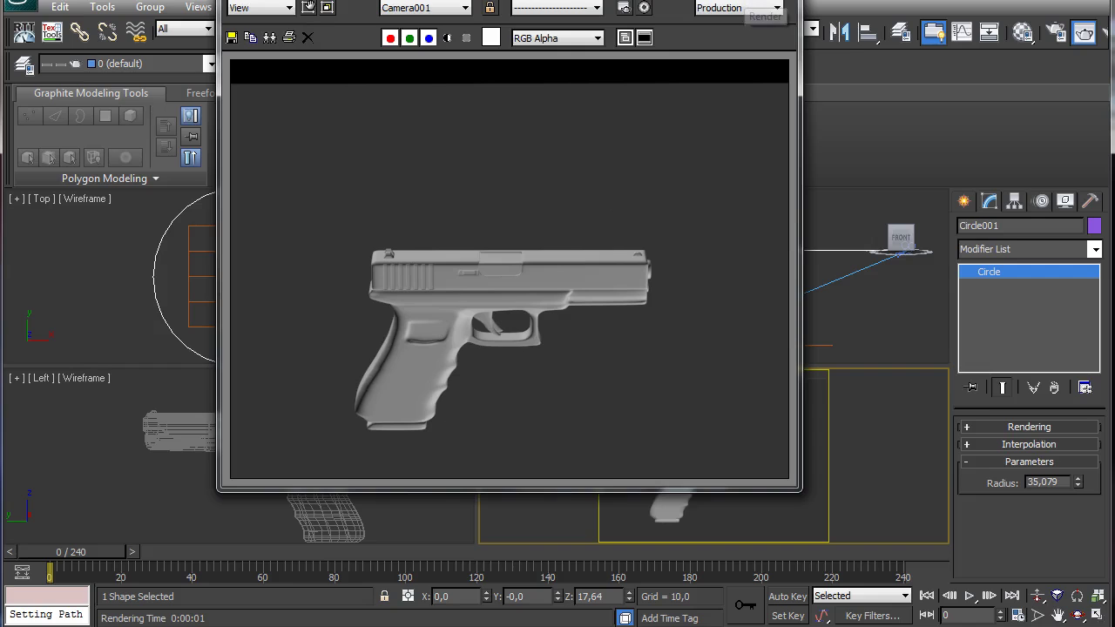
key("alt+F4")
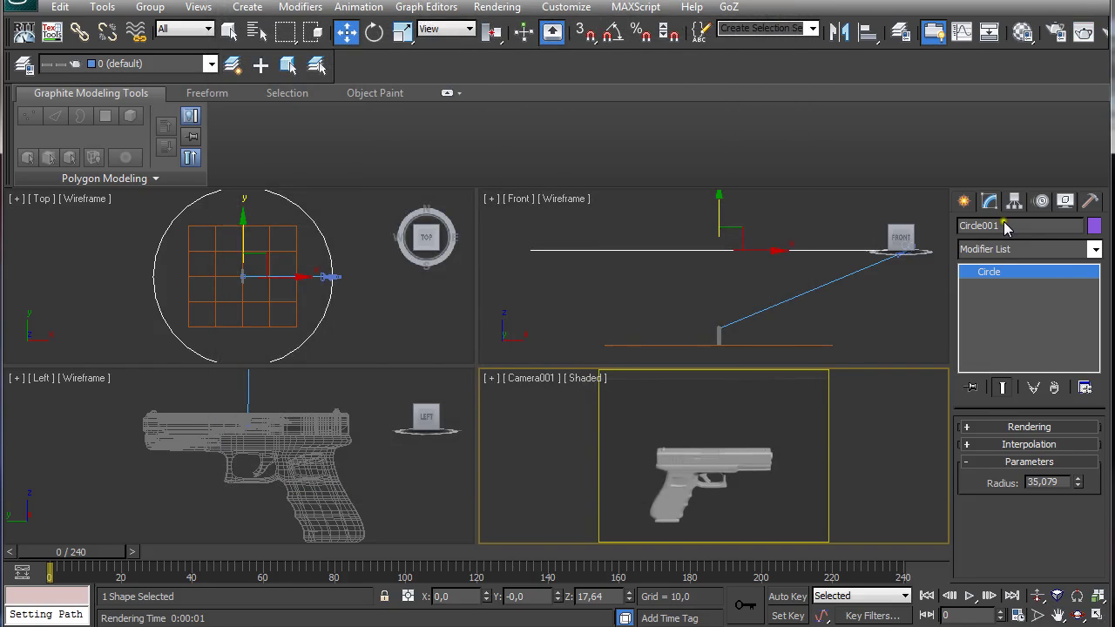
Place a Standard Omni light beside the pistol in the Top view with Shadows On checked
left_click(963, 201)
left_click(1012, 229)
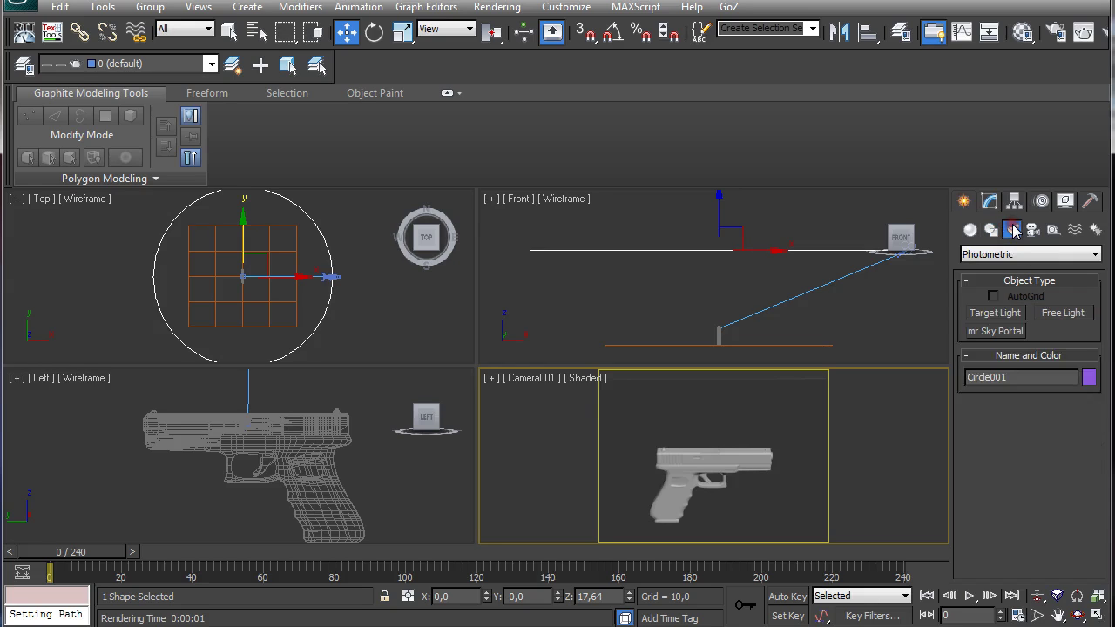
left_click(1010, 253)
left_click(1005, 280)
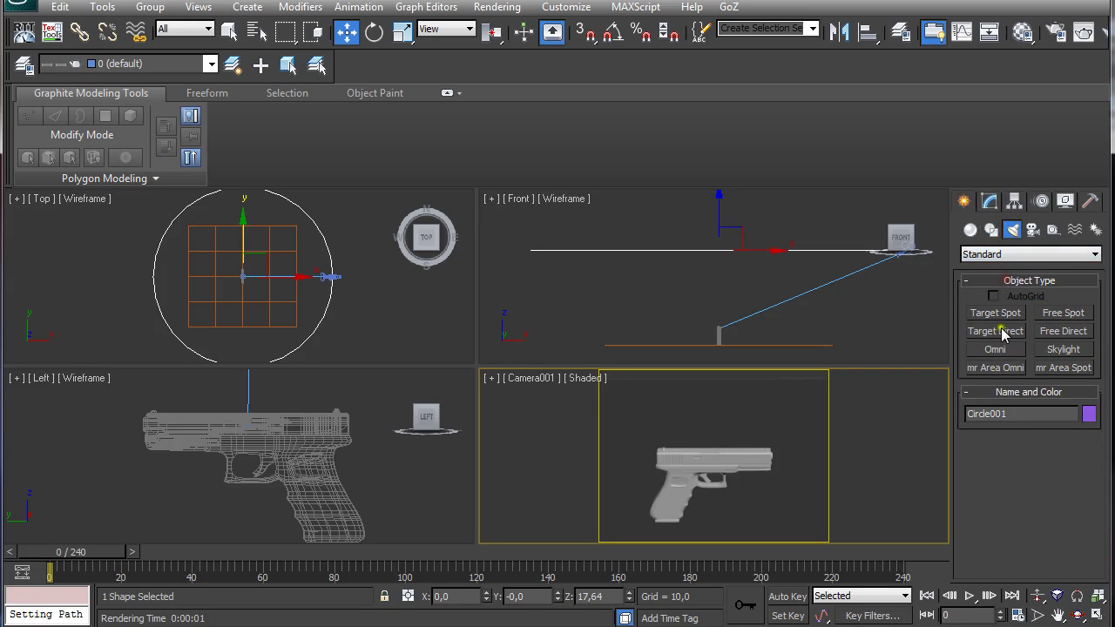
left_click(995, 350)
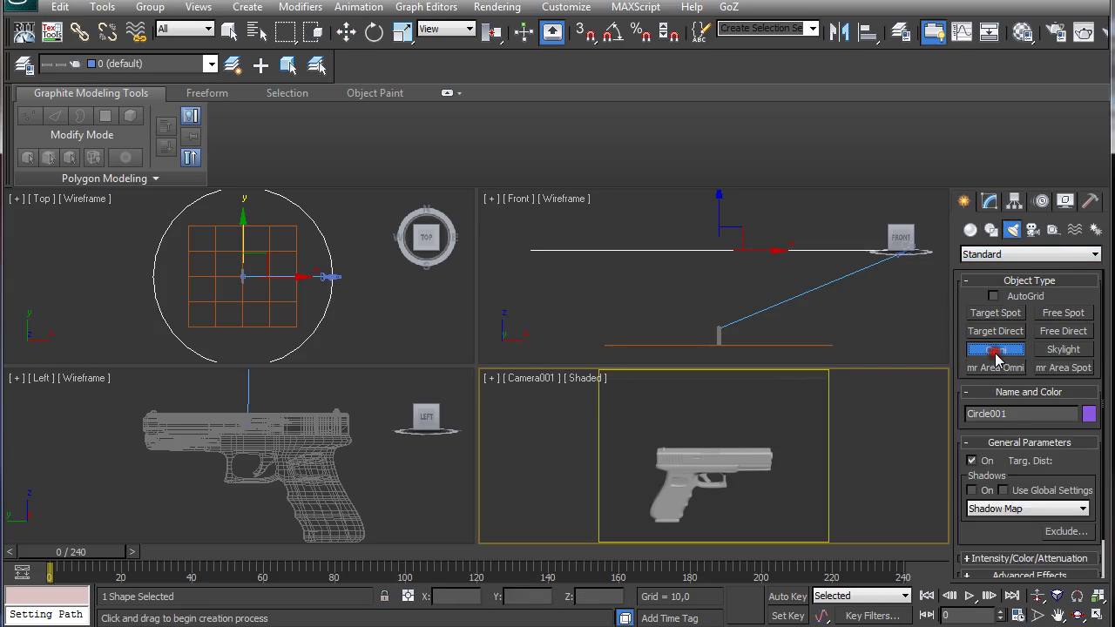
left_click(274, 305)
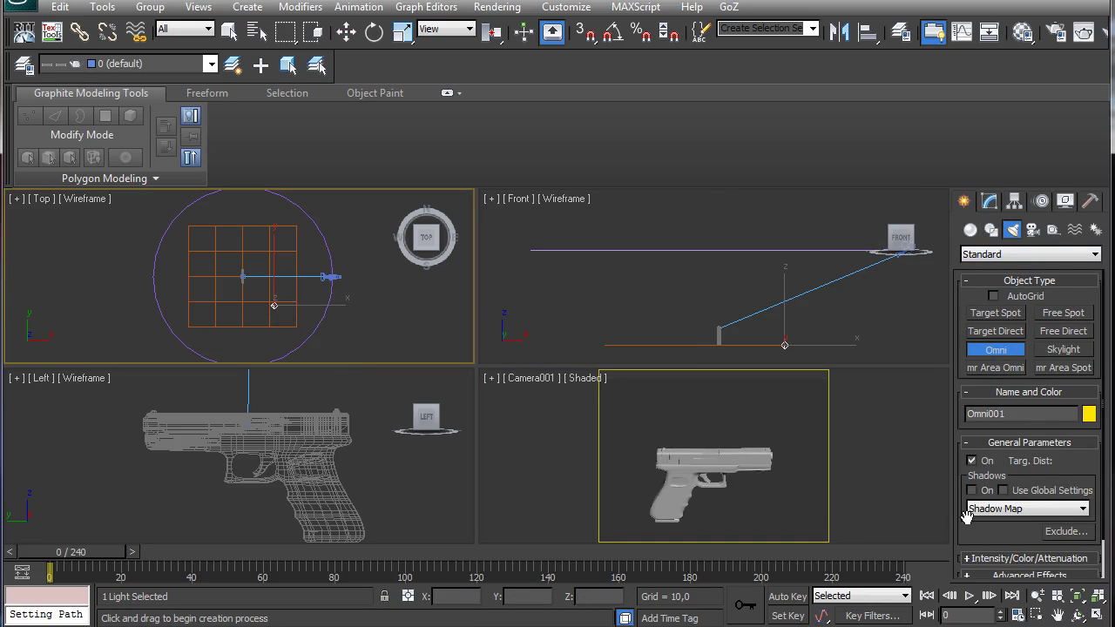
left_click(986, 490)
left_click(1054, 31)
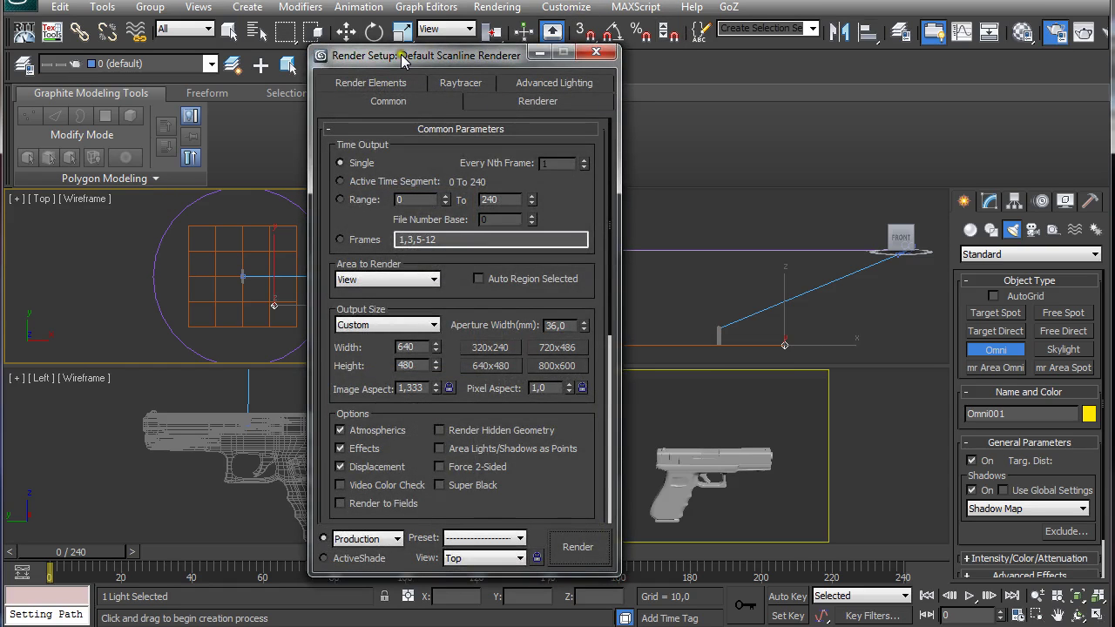
left_click_drag(603, 225, 604, 470)
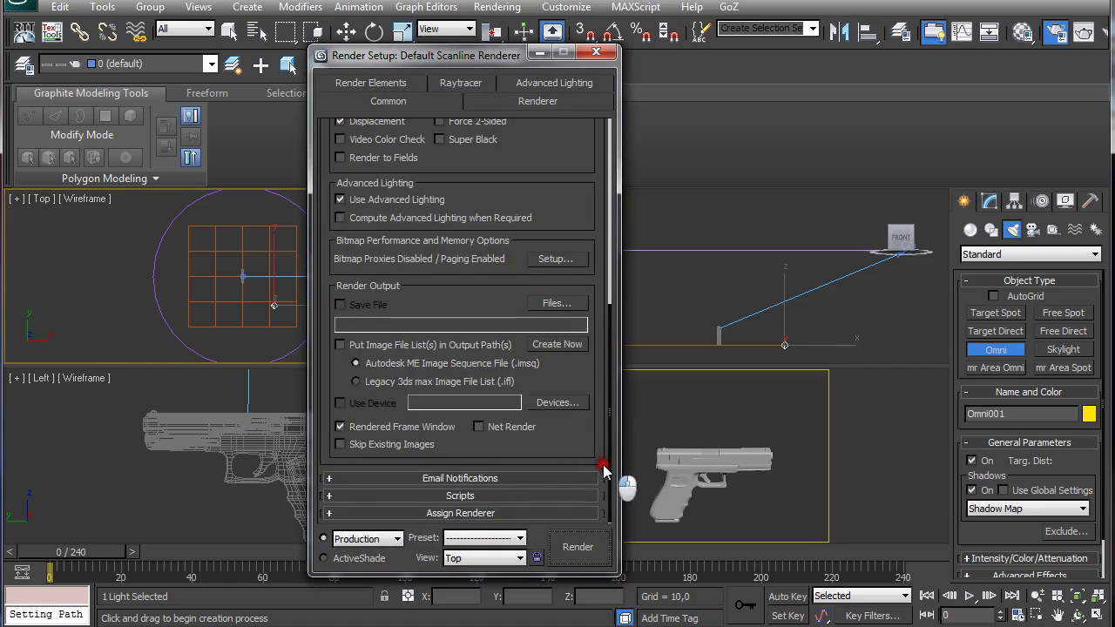
left_click(387, 513)
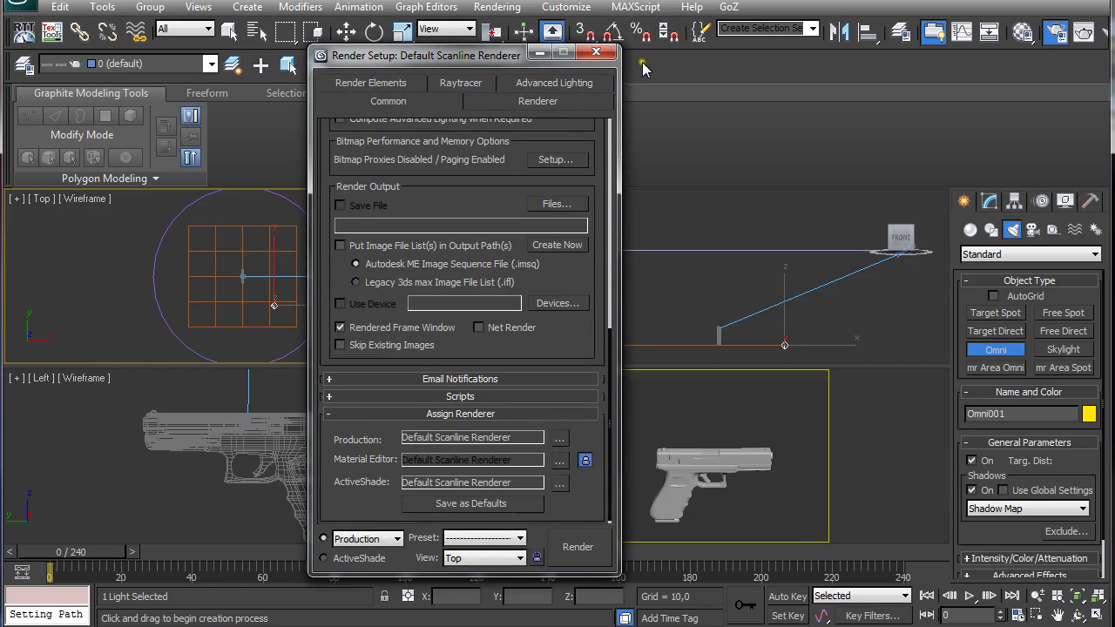
left_click(595, 52)
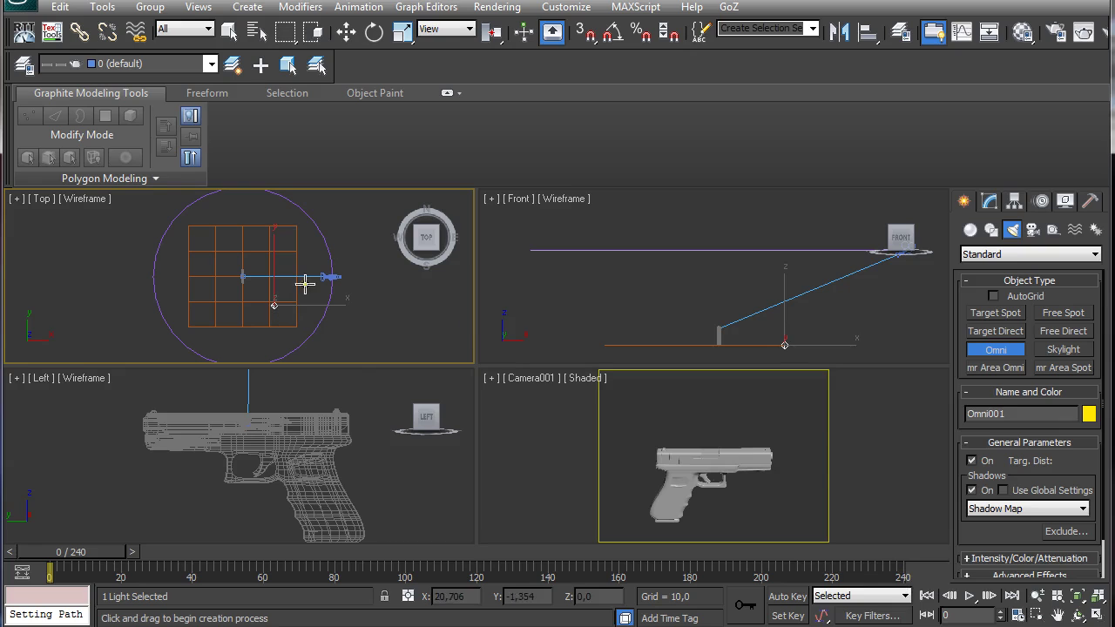
Exit Omni creation and raise Omni001 to height 8,783 in the Left view
right_click(305, 438)
scroll(305, 438, "down", 5)
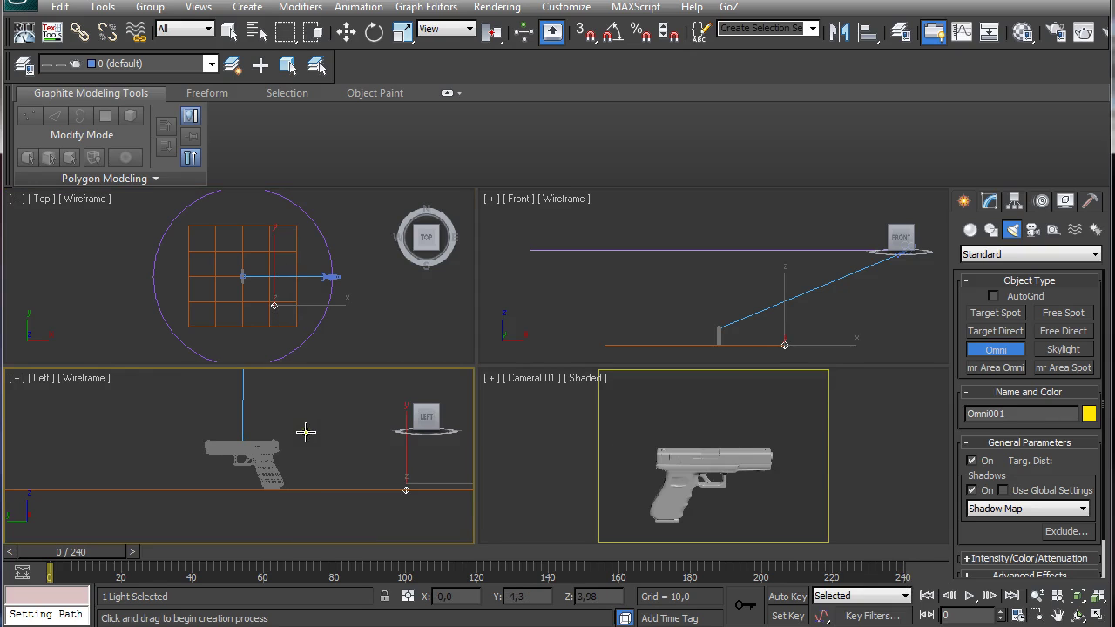
right_click(304, 430)
middle_click_drag(304, 430, 312, 510)
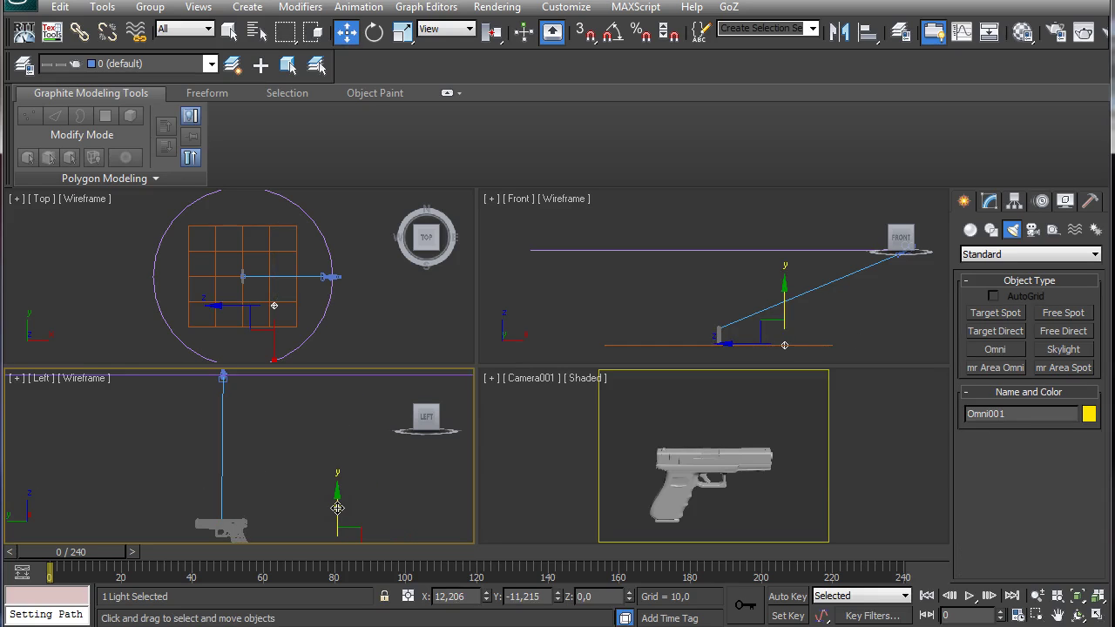
left_click_drag(335, 509, 344, 383)
Maximize the Top view and nudge Omni001 to X 12,705, Y -10,177
right_click(309, 289)
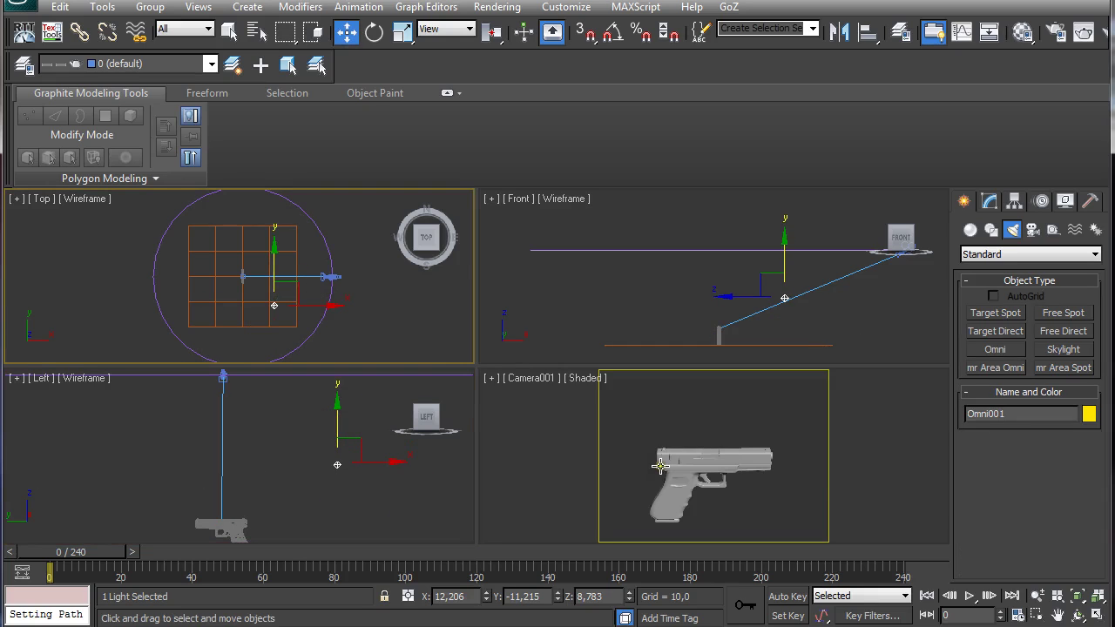
right_click(658, 463)
right_click(319, 303)
key("alt+w")
scroll(602, 418, "up", 1)
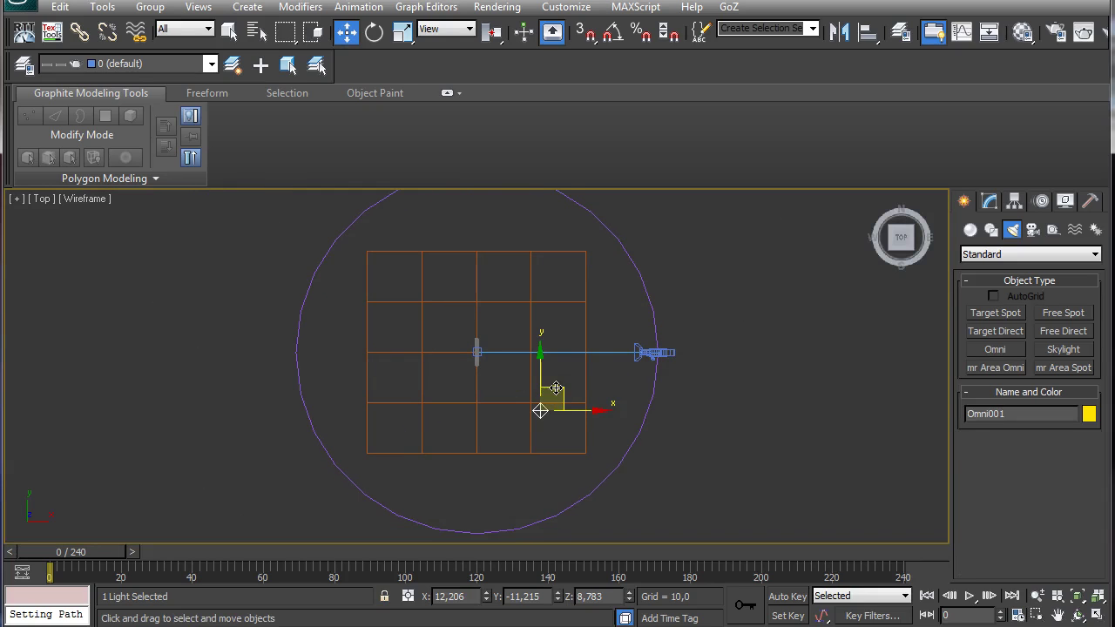
mouse_move(561, 392)
left_mouse_down()
mouse_move(579, 397)
mouse_move(564, 385)
left_mouse_up()
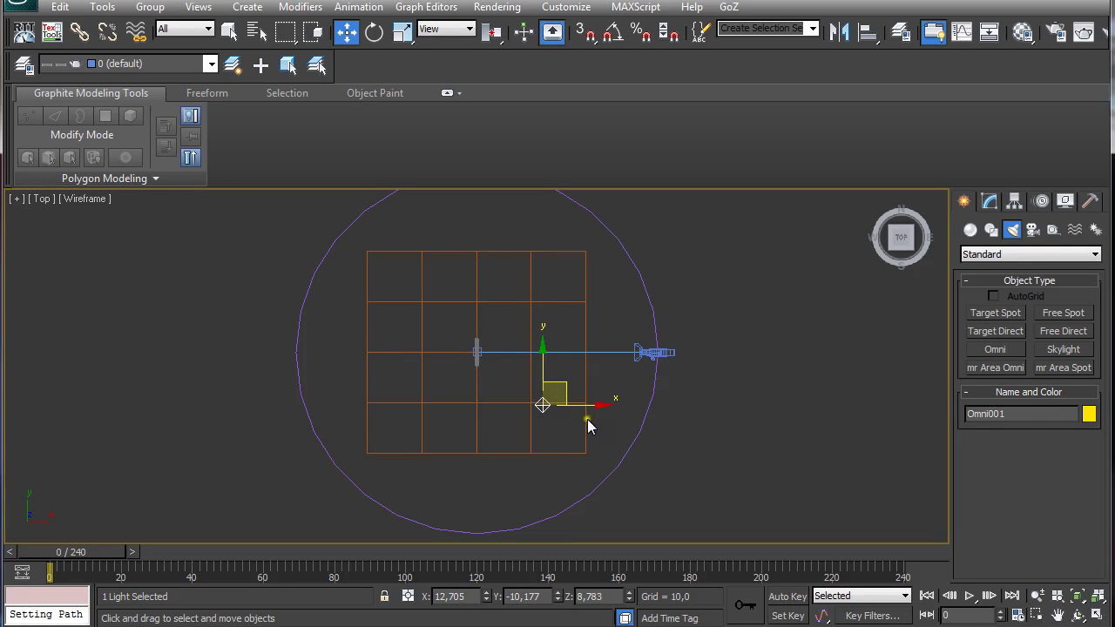
right_click(543, 402)
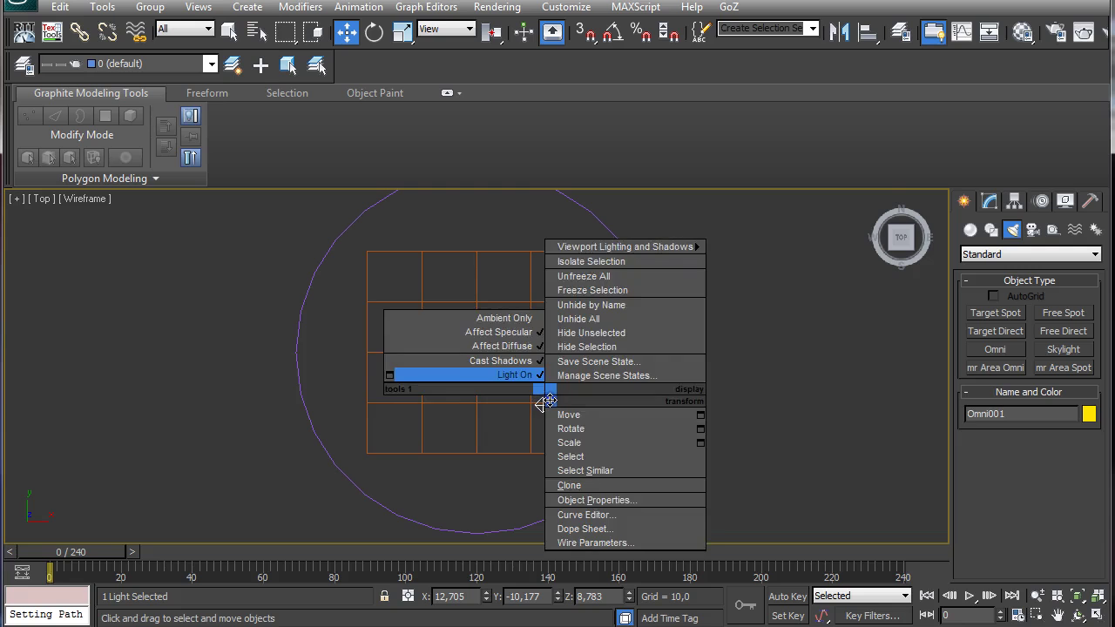
In the Light Lister, set Omni001 to multiplier 1,0, map size 512, smoothing range 20,0
left_click(390, 376)
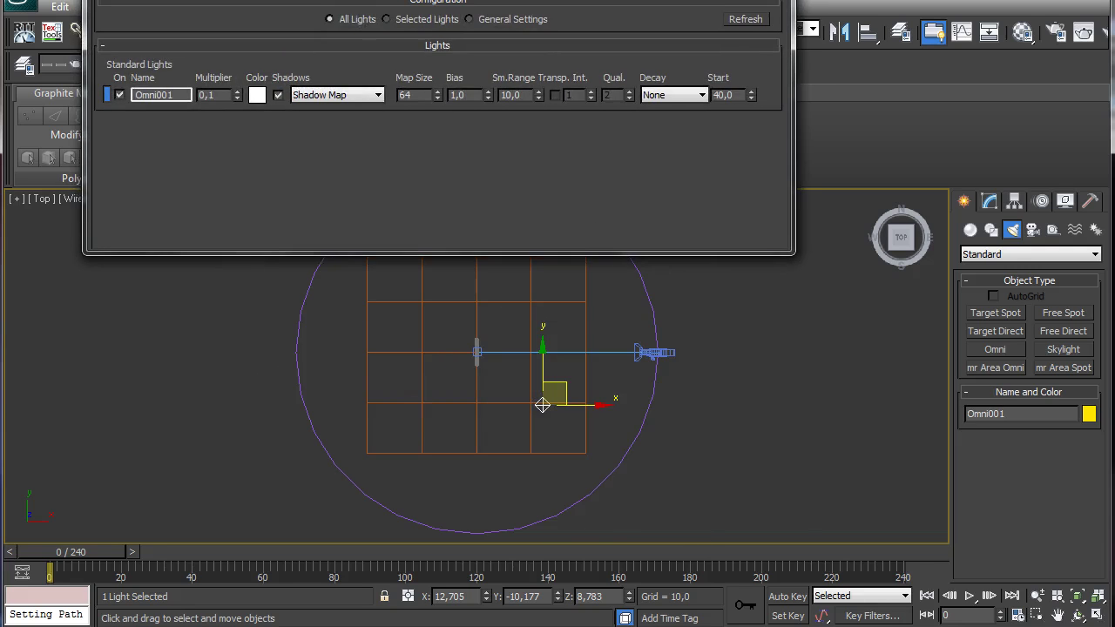
left_click(239, 147)
left_click_drag(199, 101, 199, 67)
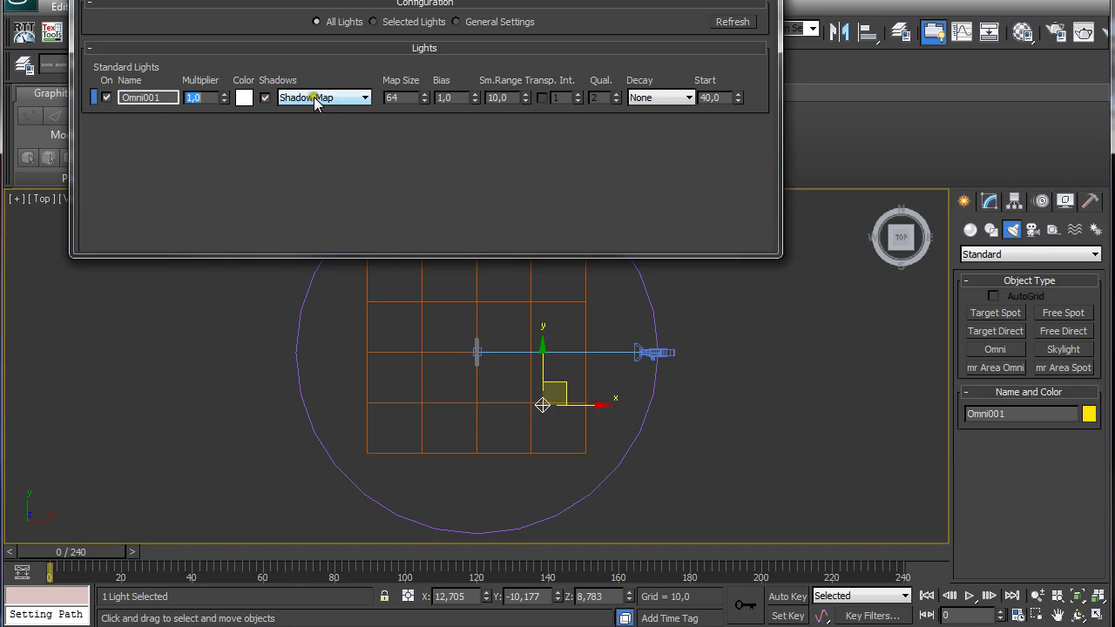
double_click(401, 98)
double_click(498, 97)
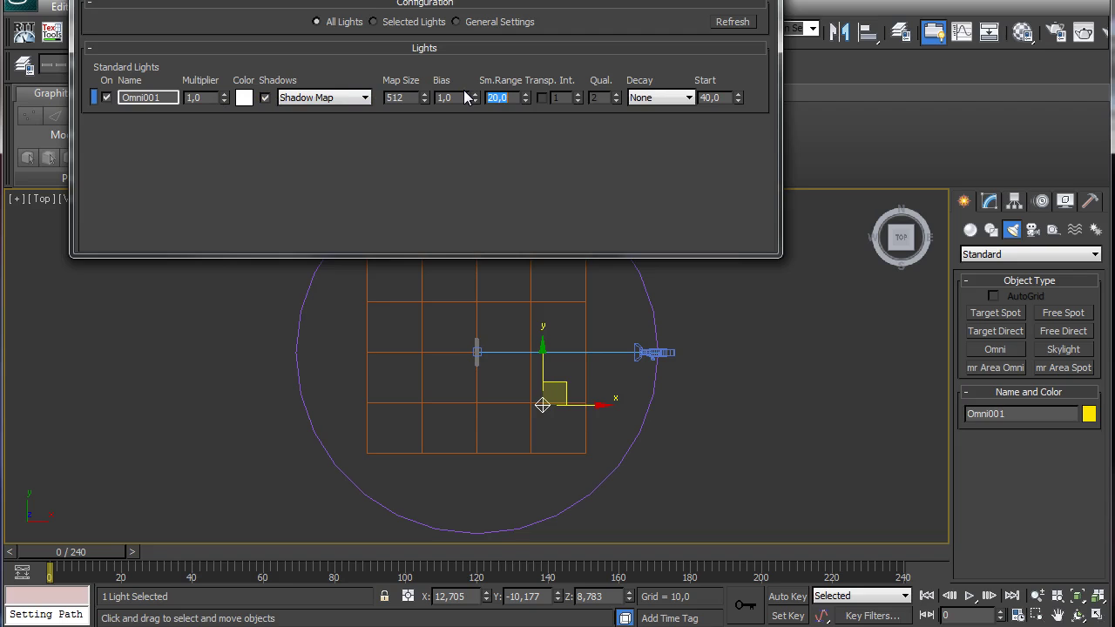
middle_click_drag(677, 418, 685, 414)
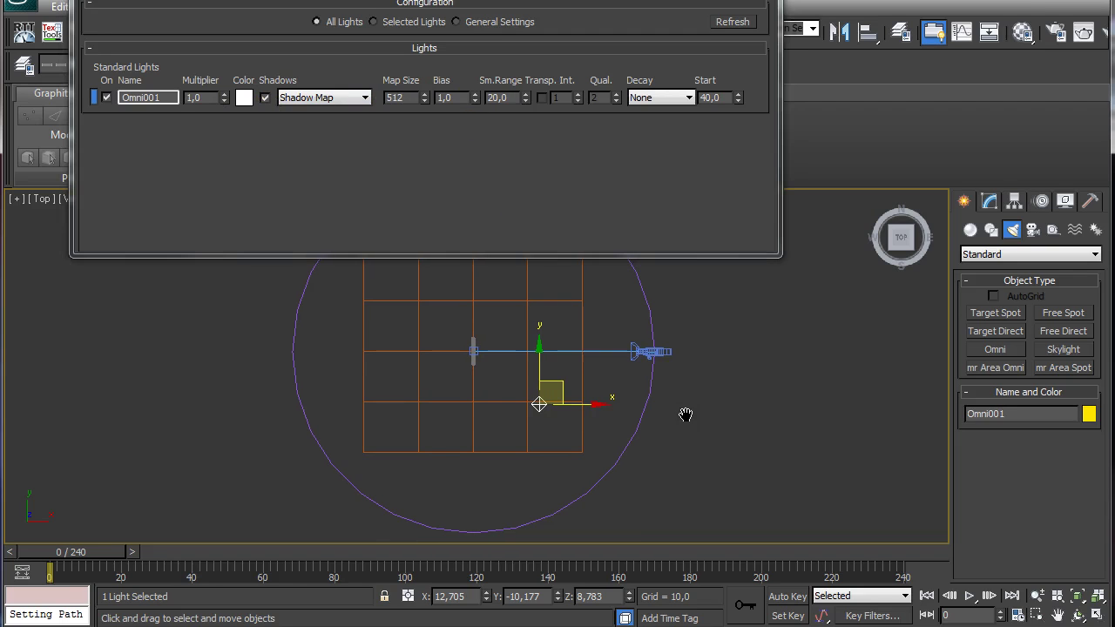
Make a first test render, then close it and restore the four-viewport layout
key("shift+q")
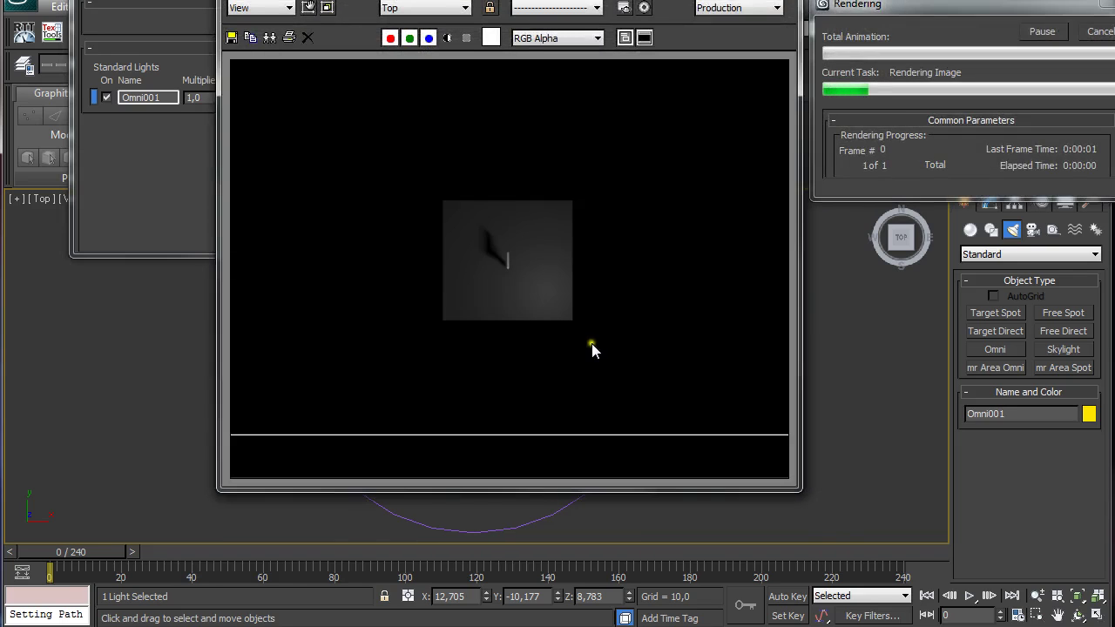
left_click(416, 7)
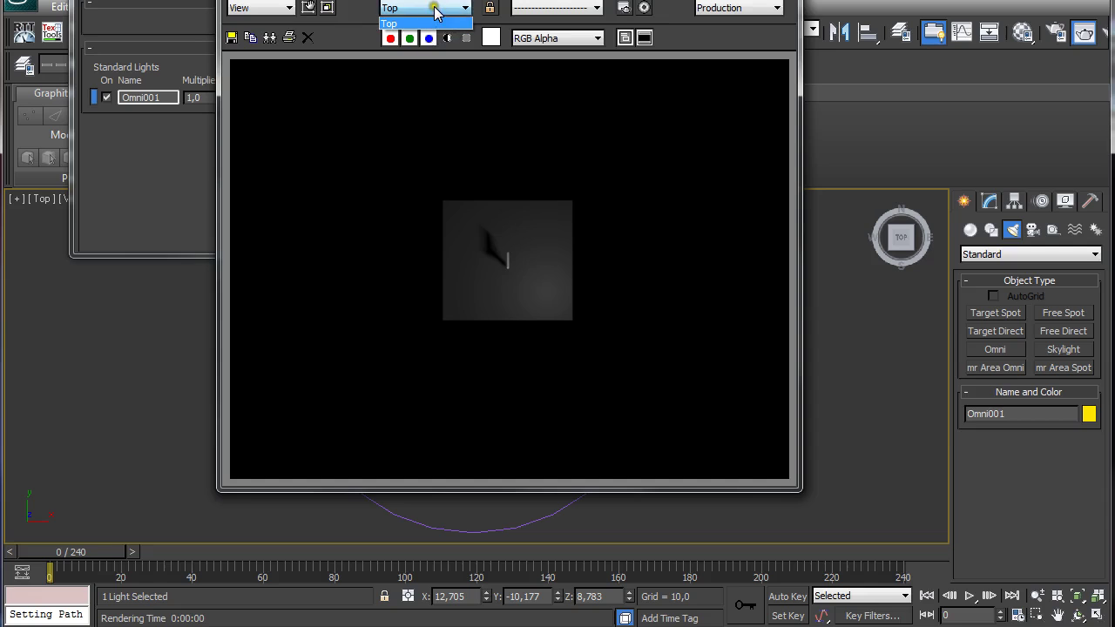
left_click(436, 9)
left_click(464, 9)
left_click(464, 9)
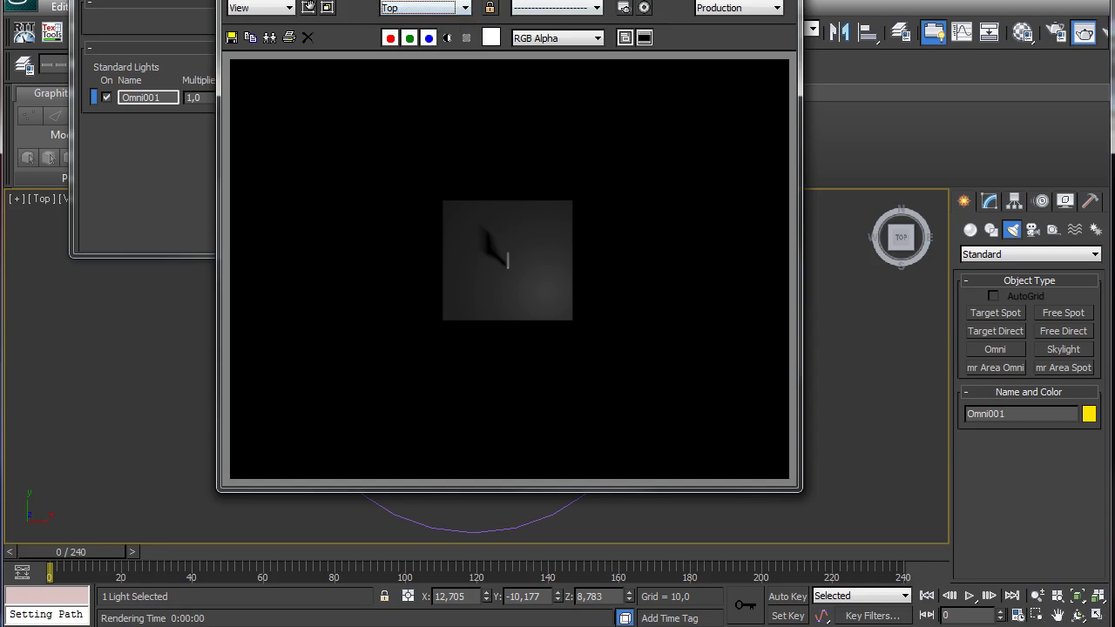
left_click(788, 1)
key("alt+w")
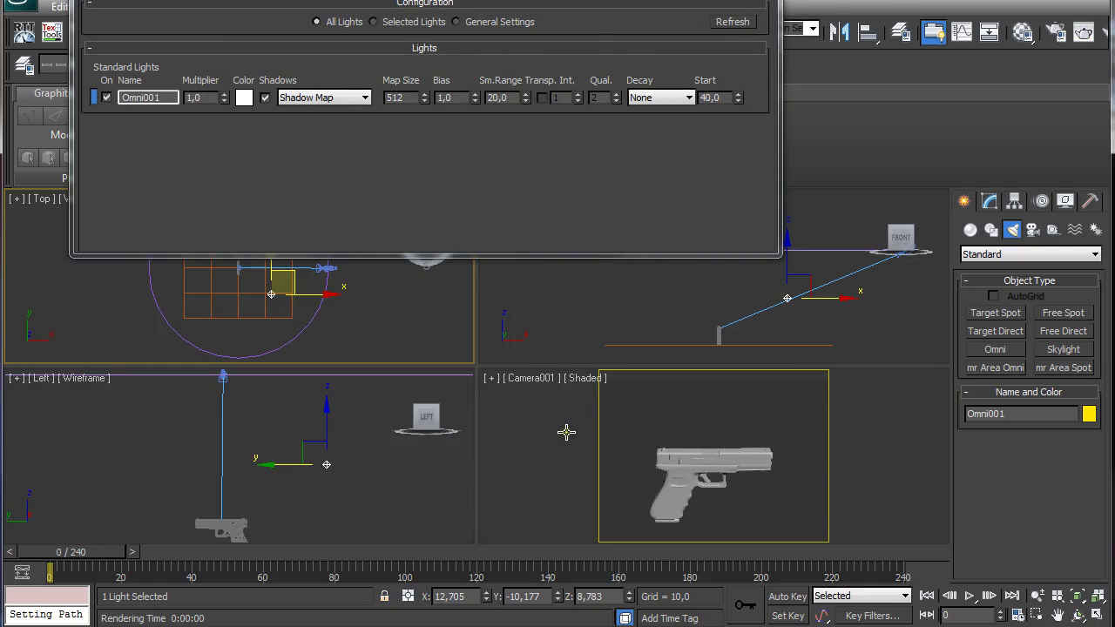
Render the pistol through Camera001 with the render view locked to it
key("shift+q")
left_click(462, 9)
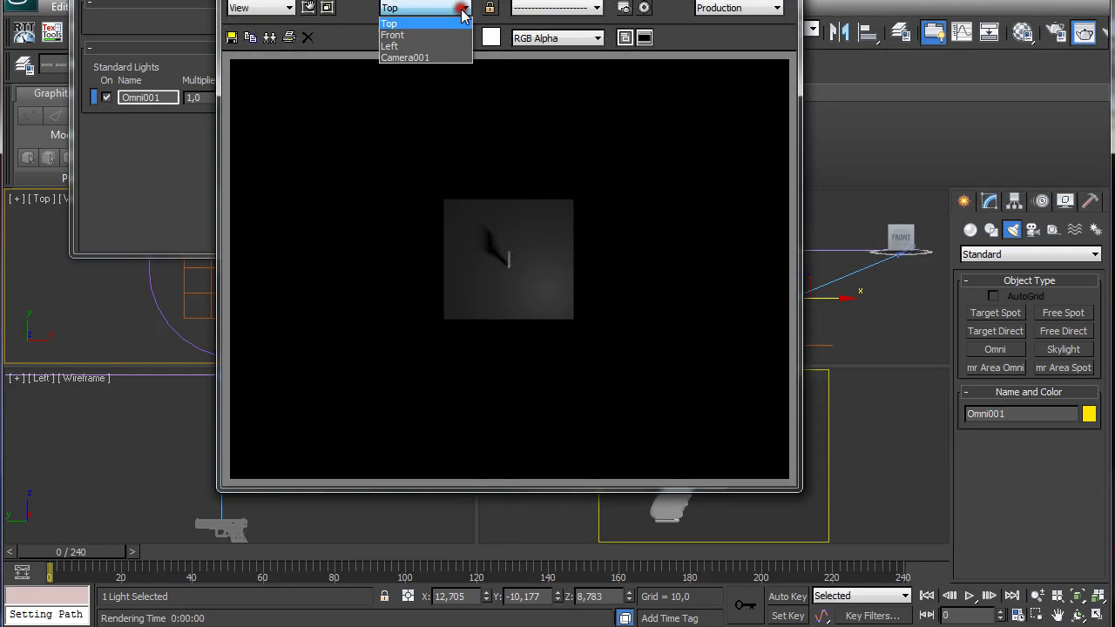
left_click(436, 54)
left_click(489, 9)
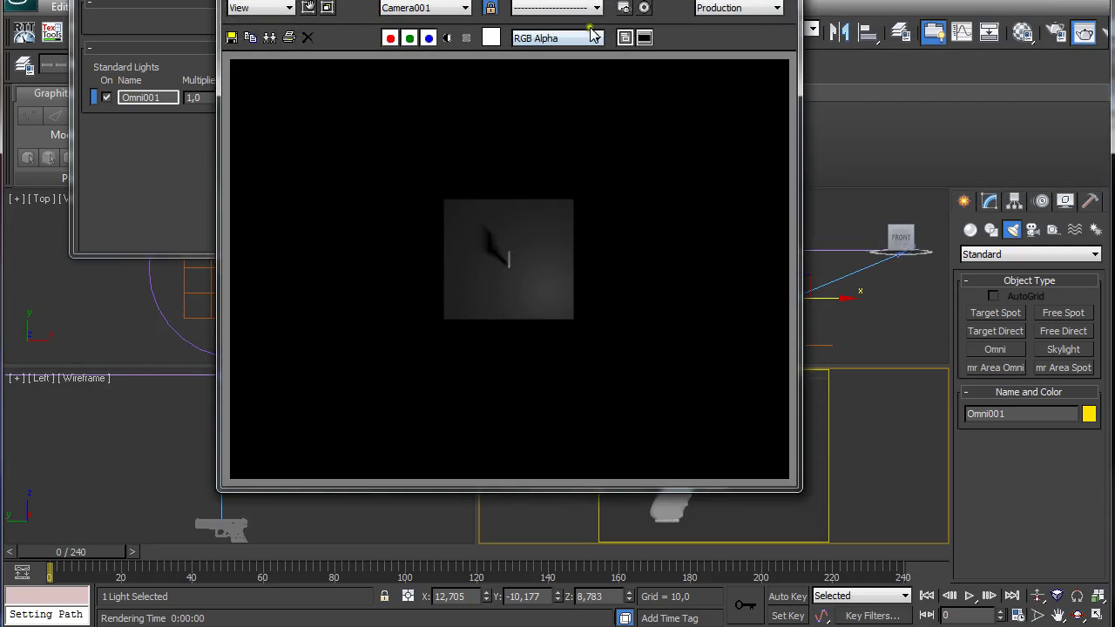
left_click(744, 5)
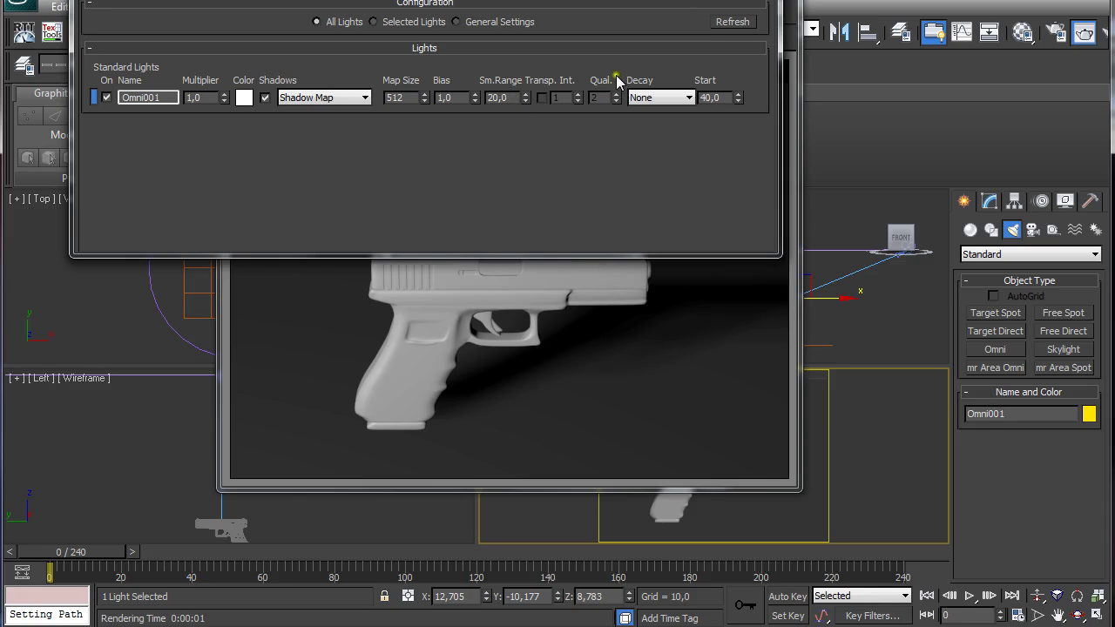
Close the render window and nudge Omni001 slightly in the top view
left_click(141, 329)
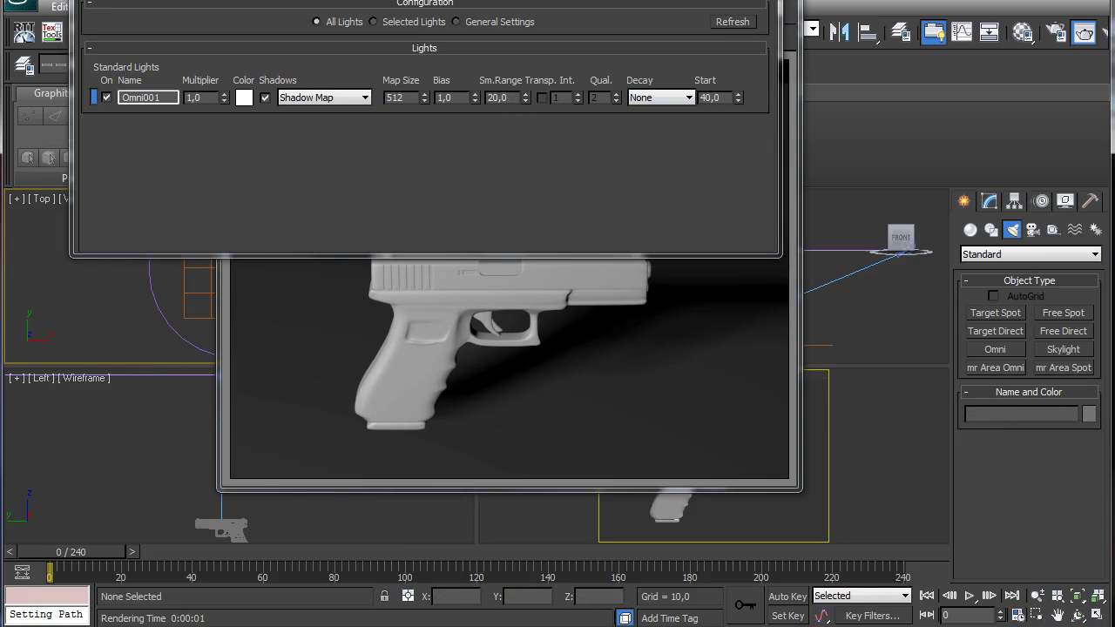
left_click_drag(287, 4, 92, 490)
left_click(319, 326)
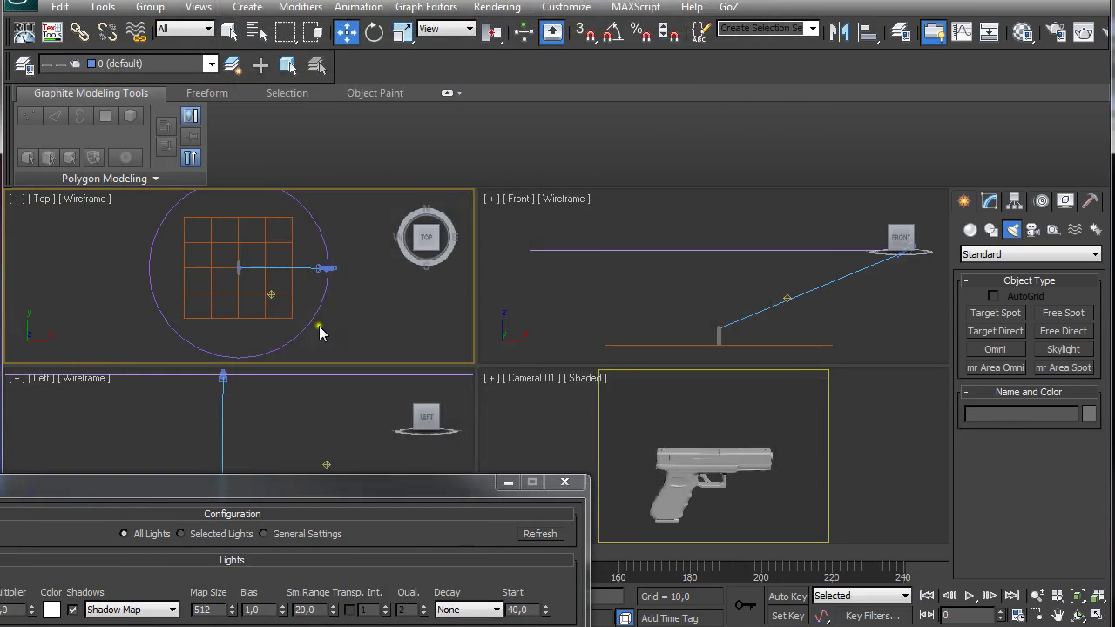
left_click(261, 298)
left_click_drag(275, 260, 275, 253)
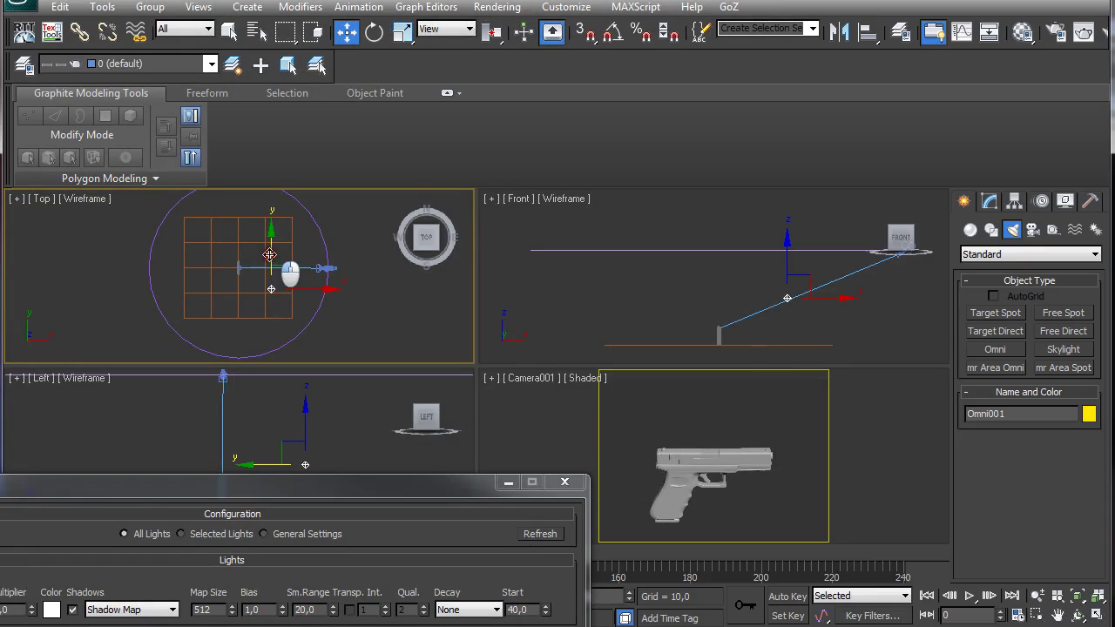
left_click_drag(314, 291, 307, 292)
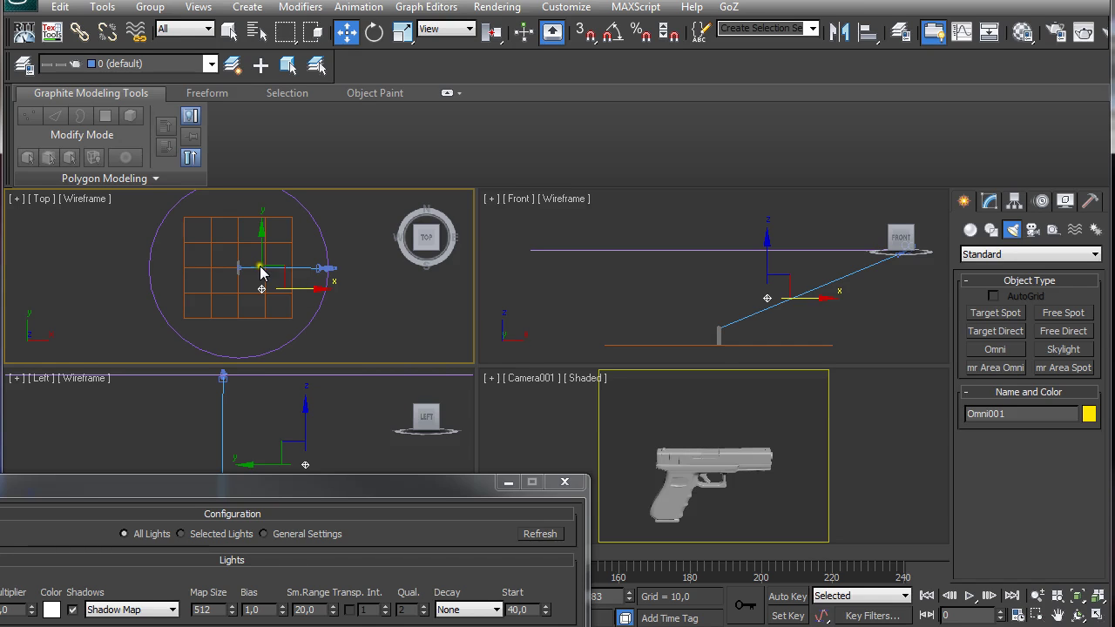
Copy Omni001 upward as Omni002 and refresh the Light Lister
mouse_move(260, 253)
left_mouse_down("shift")
mouse_move(270, 190)
mouse_move(270, 201)
left_mouse_up("shift")
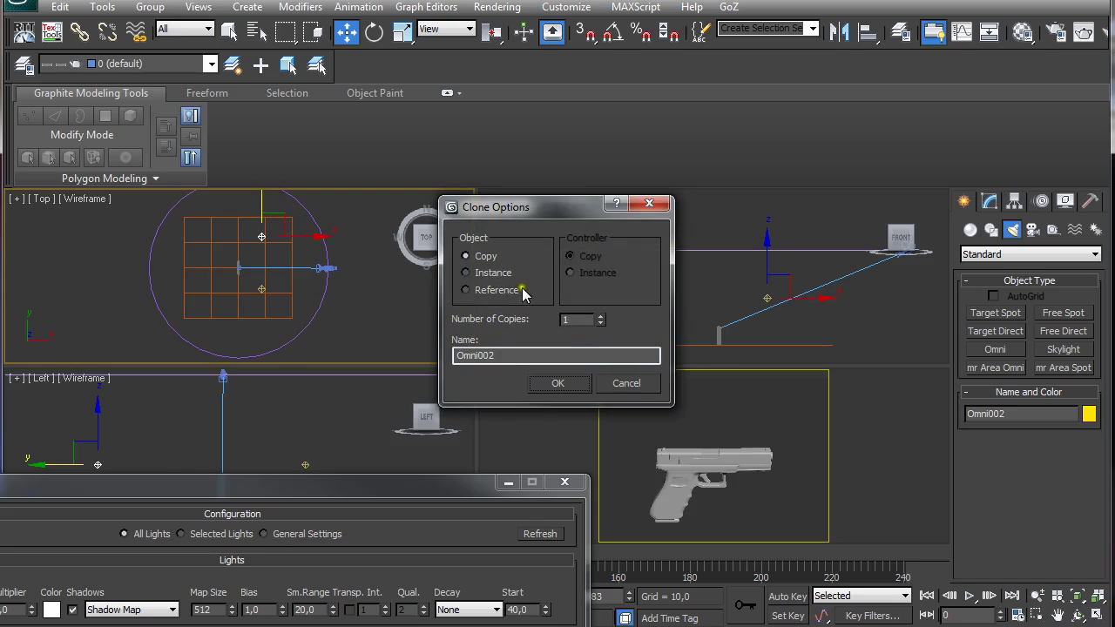
left_click(557, 384)
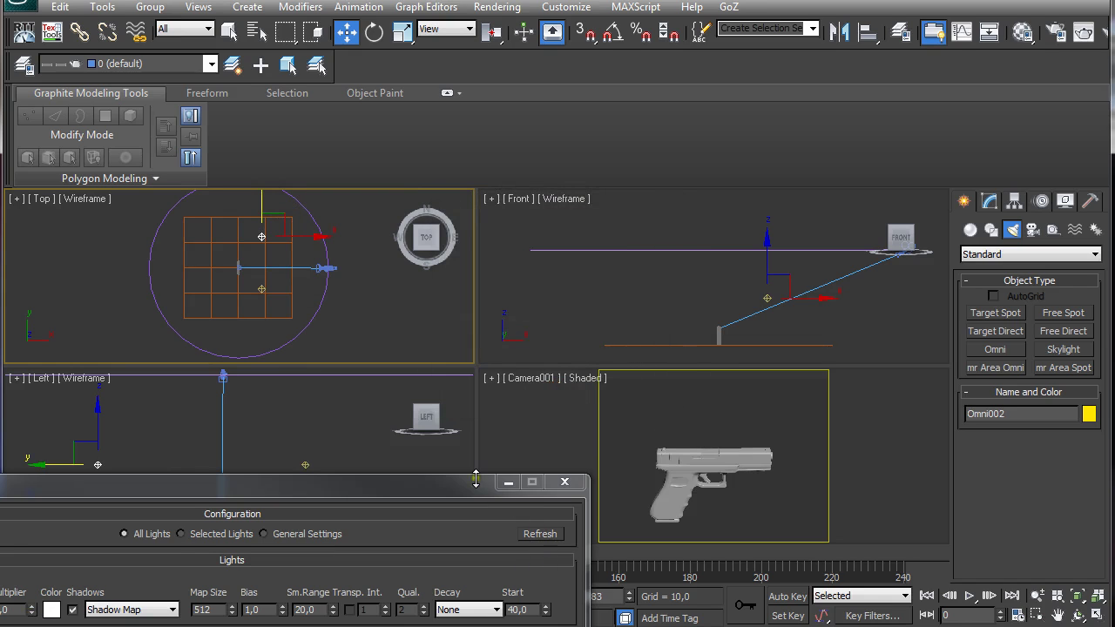
left_click(662, 415)
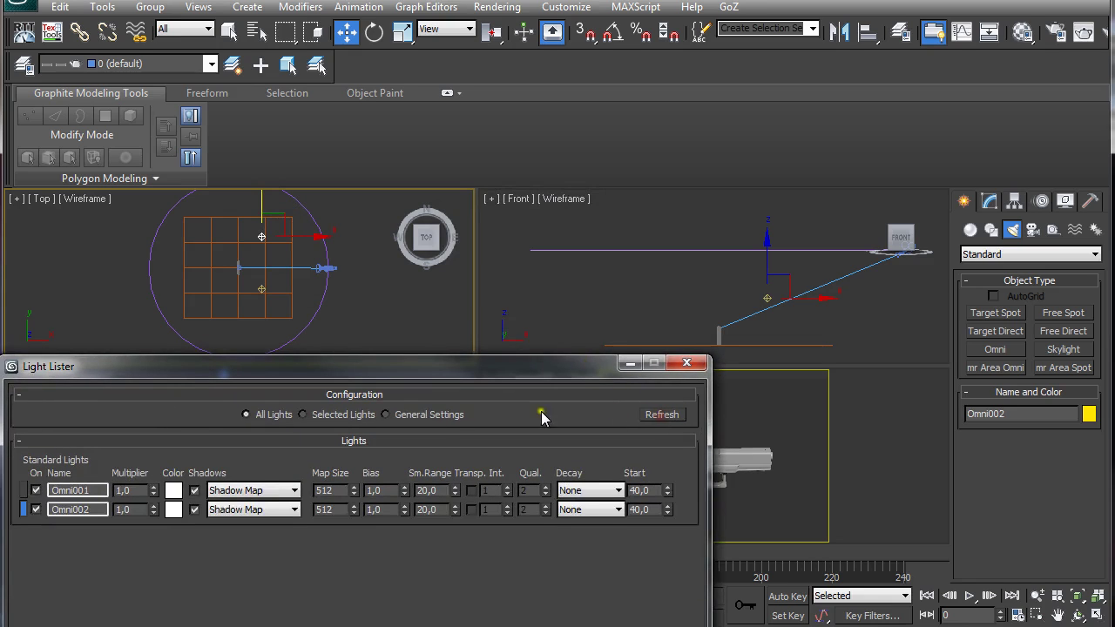
Set Omni002's multiplier to 0,8 in the Light Lister
left_click(124, 510)
type(",8")
key("Return")
left_click_drag(265, 371, 669, 235)
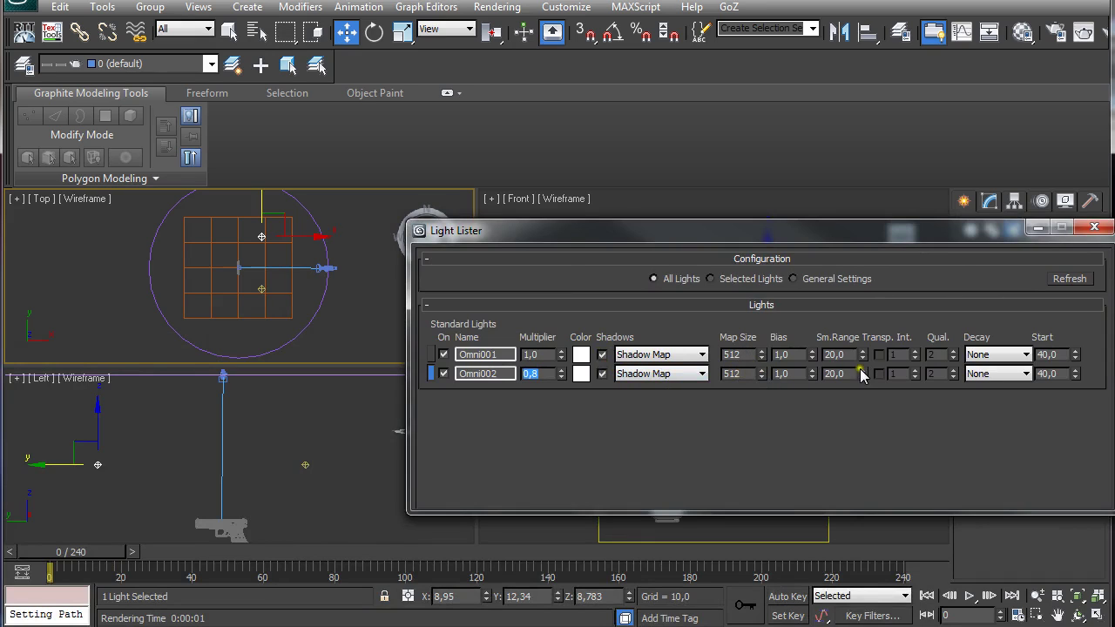
Copy Omni002 to the lower left as Omni003 and refresh the Light Lister
middle_click_drag(228, 293, 231, 290)
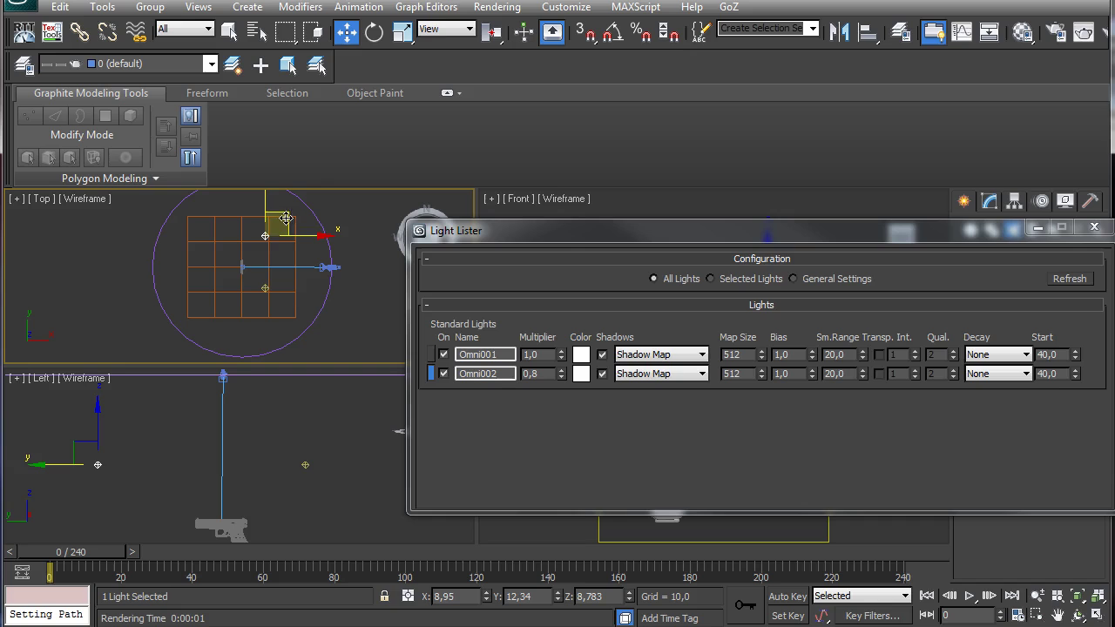
mouse_move(299, 234)
left_mouse_down("shift")
mouse_move(267, 292)
mouse_move(246, 293)
left_mouse_up("shift")
left_click(555, 380)
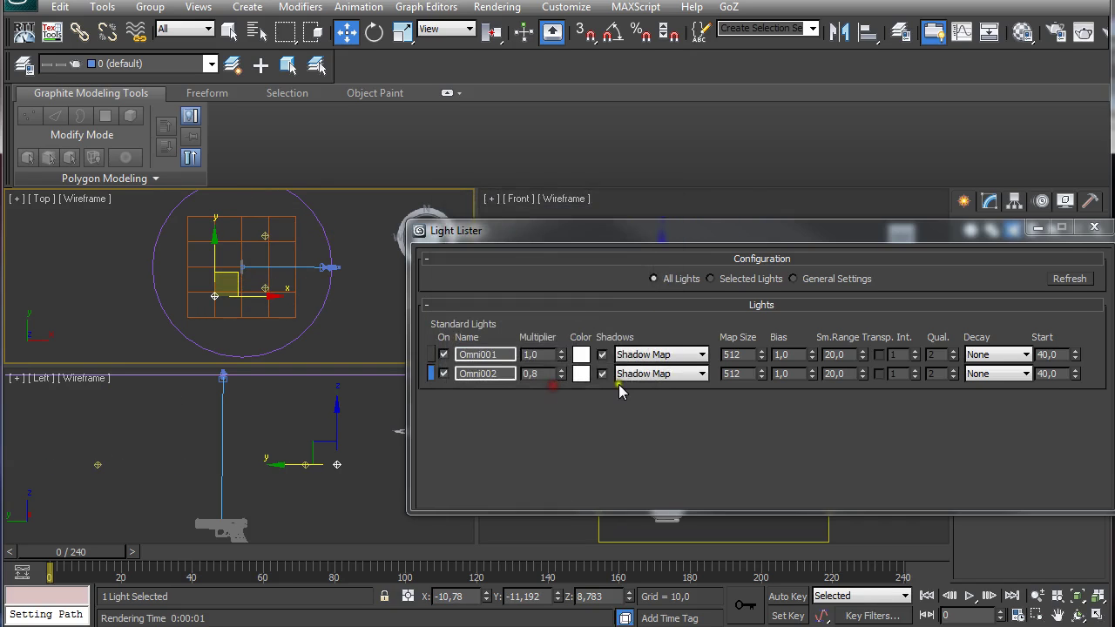
left_click(1069, 278)
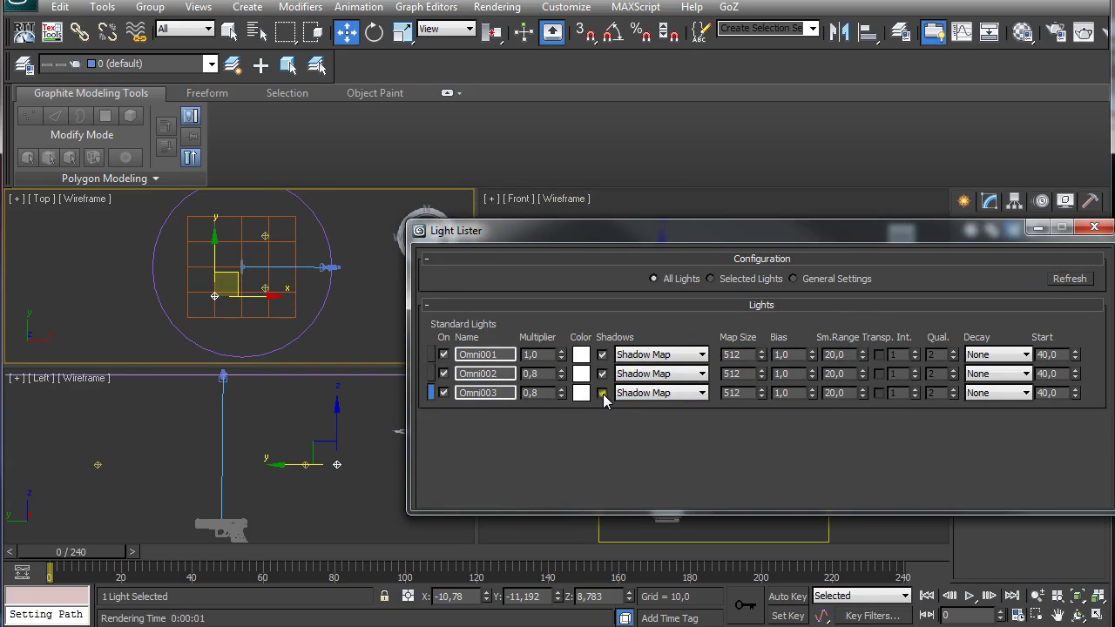
Turn off Omni003's shadows and set its map size to 64 and smoothing range to 10,0
left_click(602, 393)
double_click(746, 392)
type("64")
double_click(834, 393)
type("10")
left_click(232, 285)
Copy Omni003 upward as Omni004 and refresh the Light Lister
left_click(219, 258)
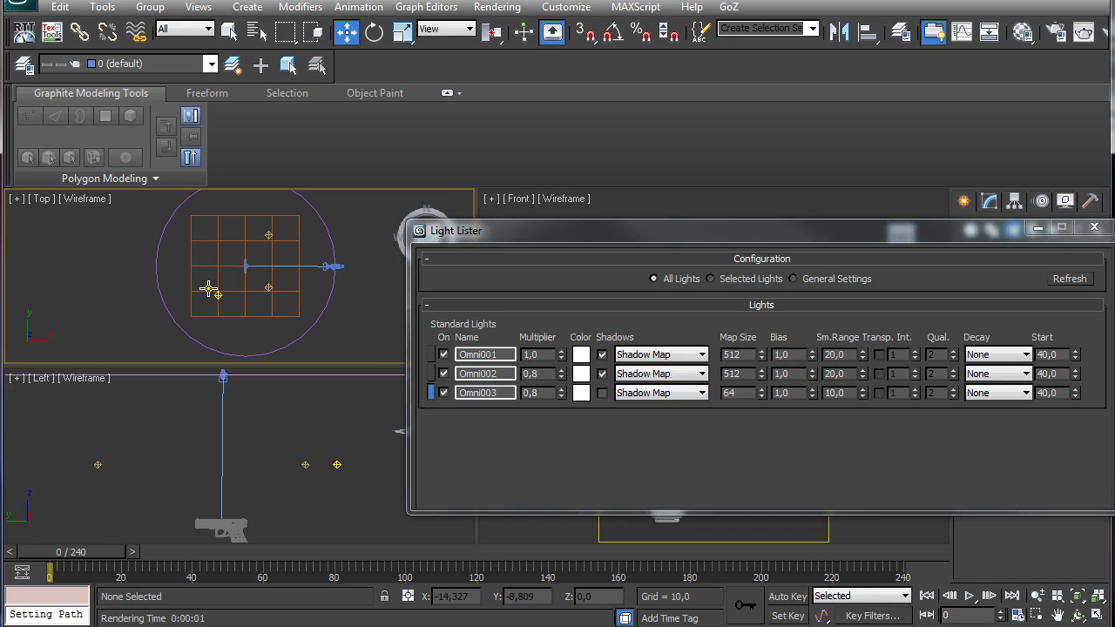
left_click(218, 297)
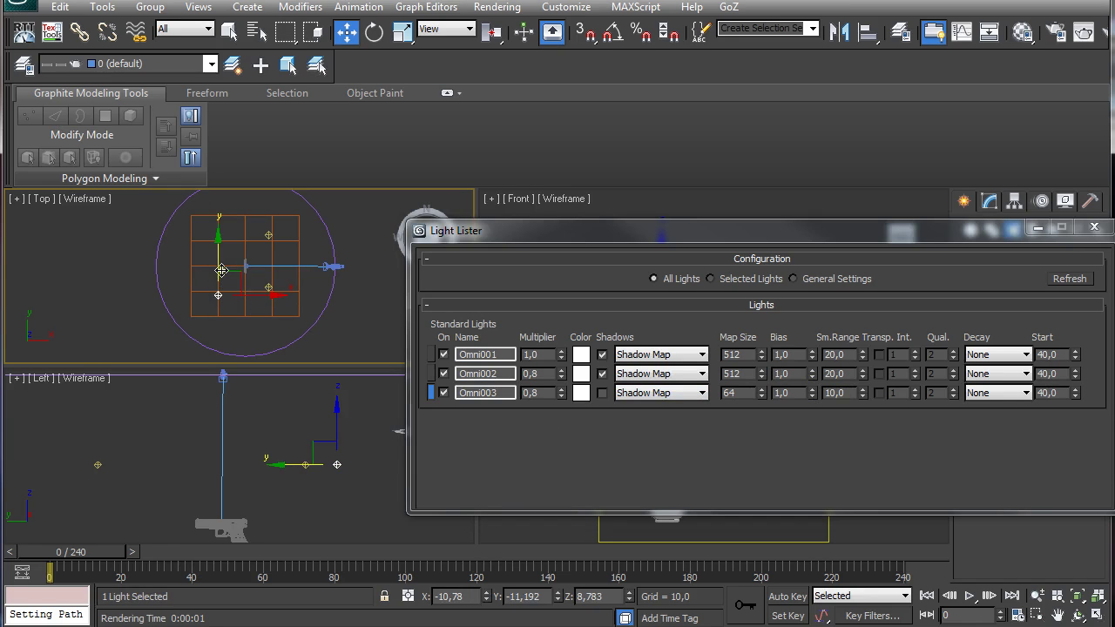
mouse_move(222, 271)
left_mouse_down("shift")
mouse_move(240, 216)
mouse_move(222, 199)
left_mouse_up("shift")
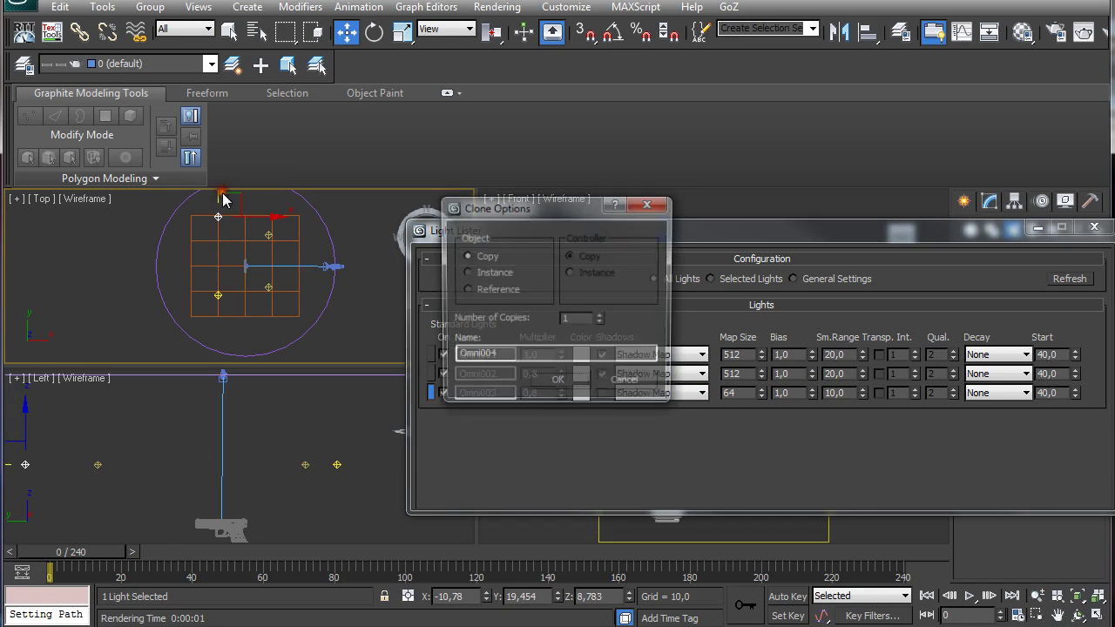
left_click(550, 380)
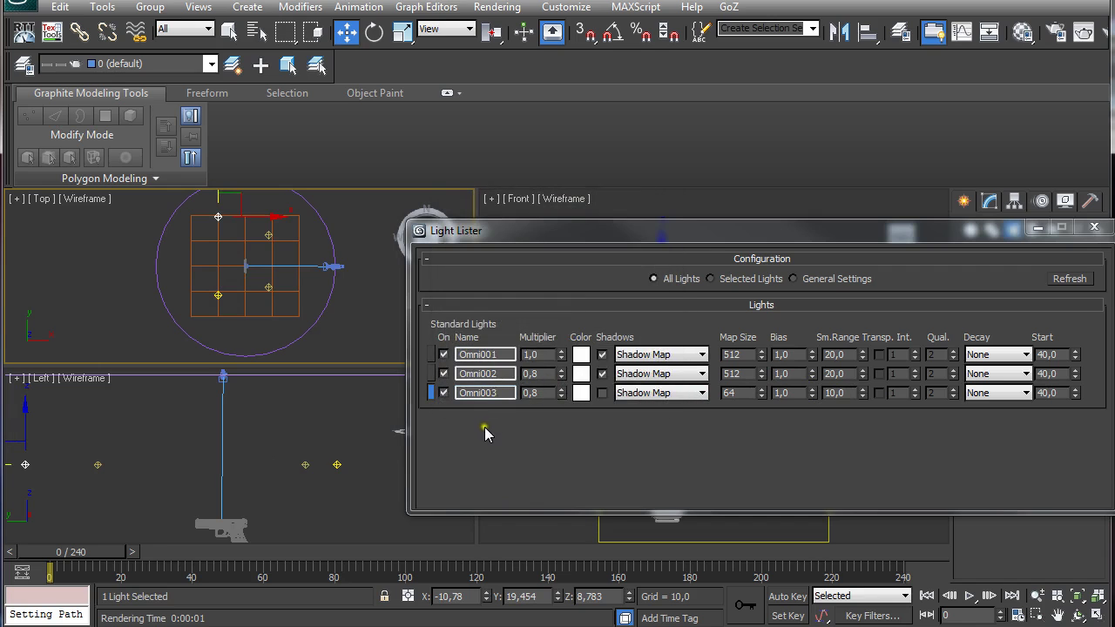
left_click(1074, 278)
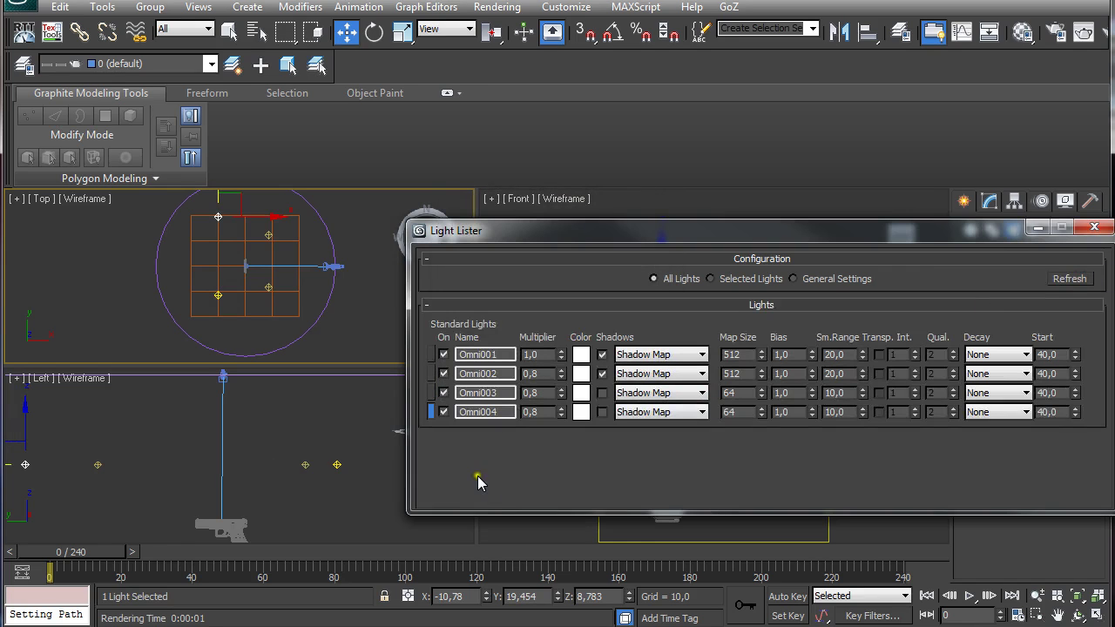
Lower Omni004's multiplier to 0,1
double_click(538, 412)
type("0,1")
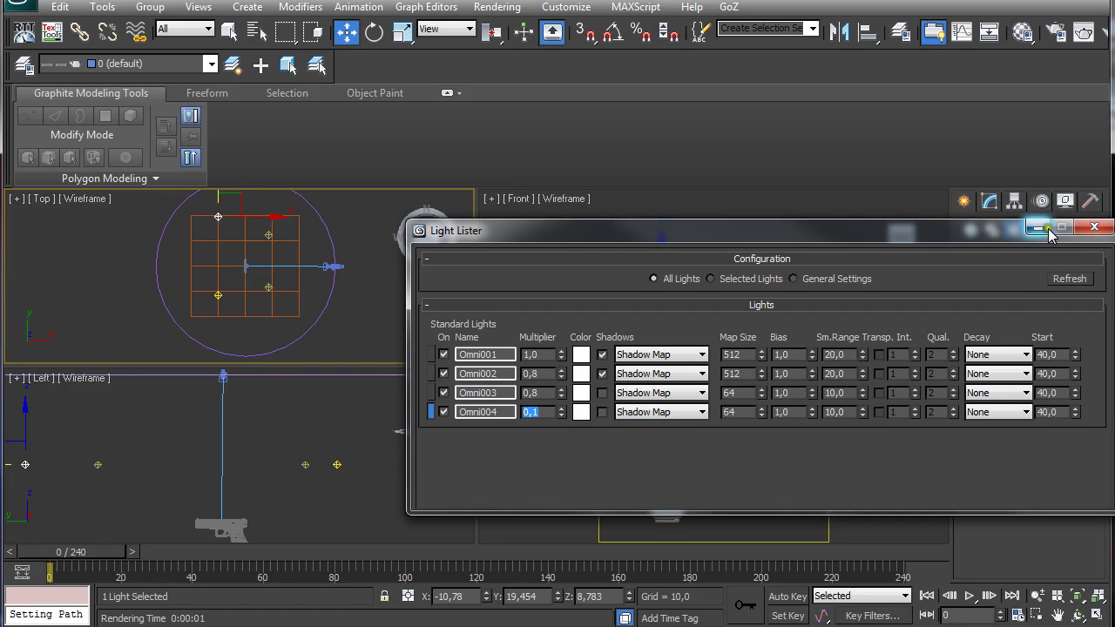
left_click_drag(997, 231, 696, 218)
Check Ambient Only under Omni004's Advanced Effects in the Modify panel
left_click(991, 205)
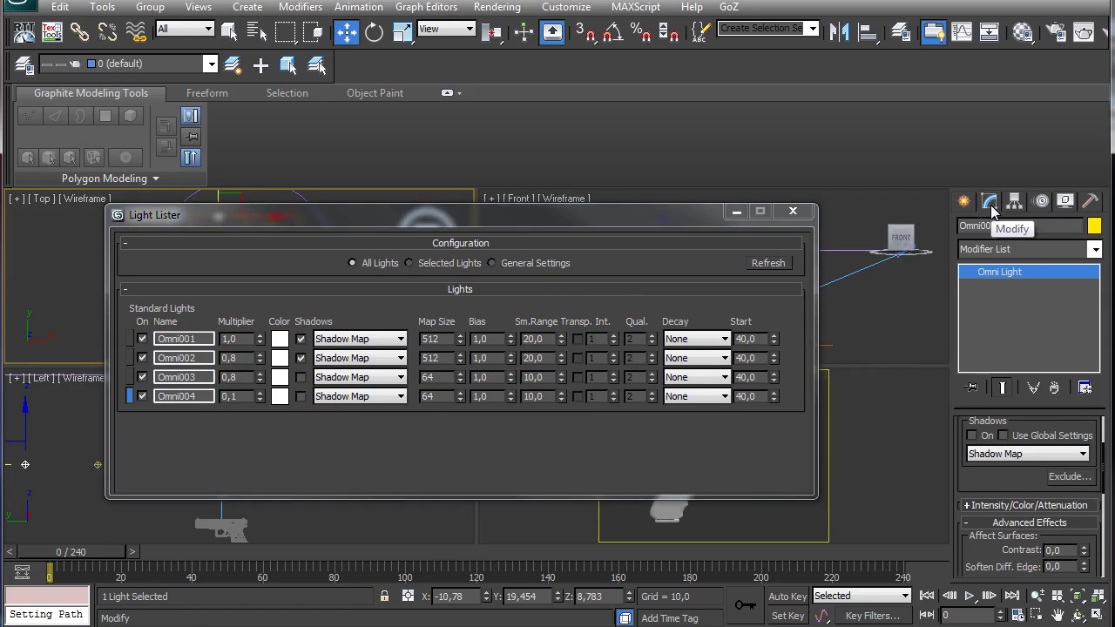
mouse_move(1101, 453)
left_mouse_down()
mouse_move(1101, 514)
mouse_move(1104, 421)
mouse_move(1103, 458)
left_mouse_up()
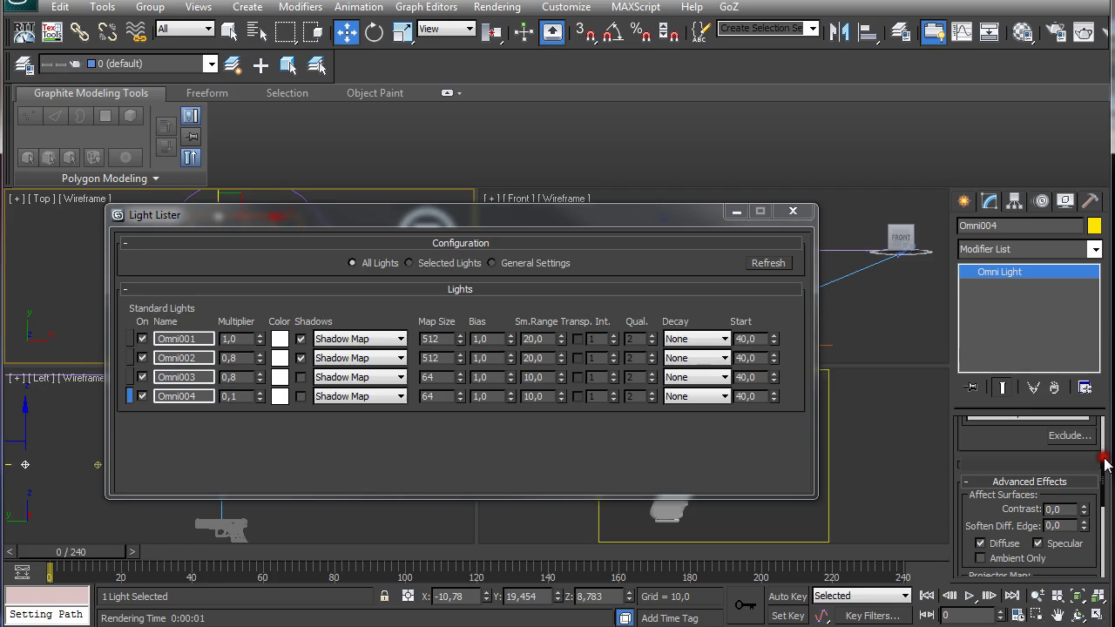
left_click(980, 558)
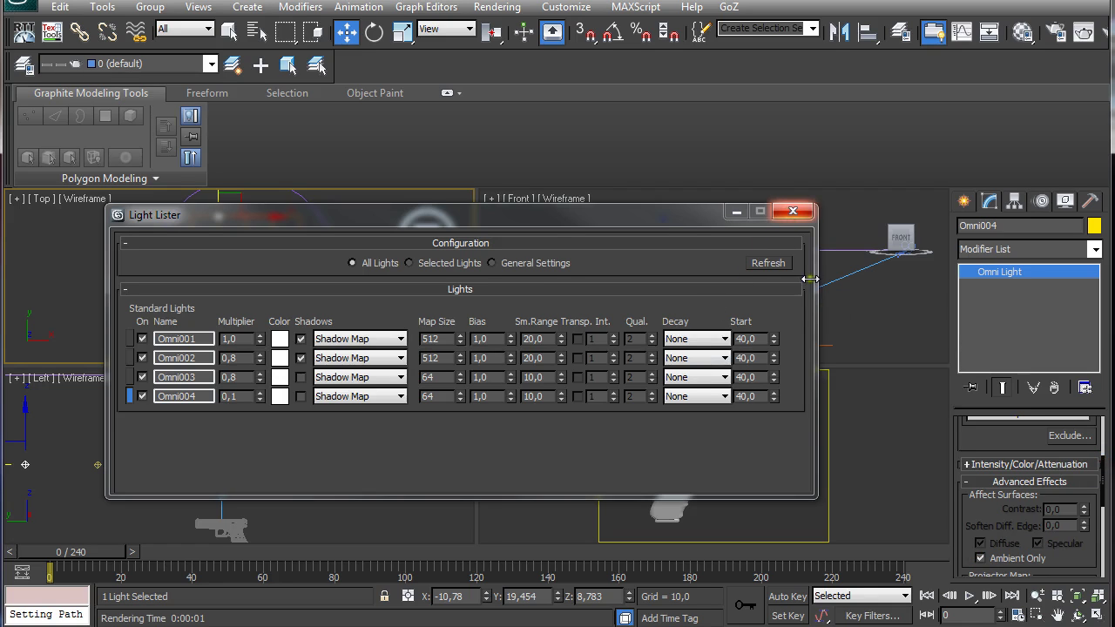
middle_click(840, 330)
Quick-render the pistol with Shift+Q, then close the Light Lister
key("shift+q")
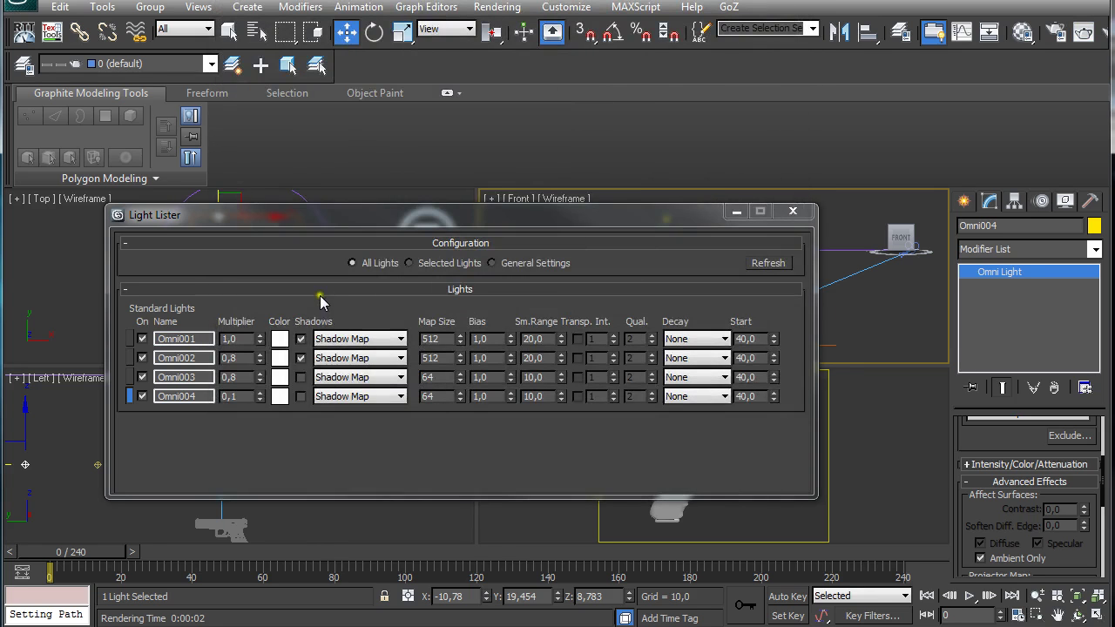
left_click_drag(337, 221, 383, 174)
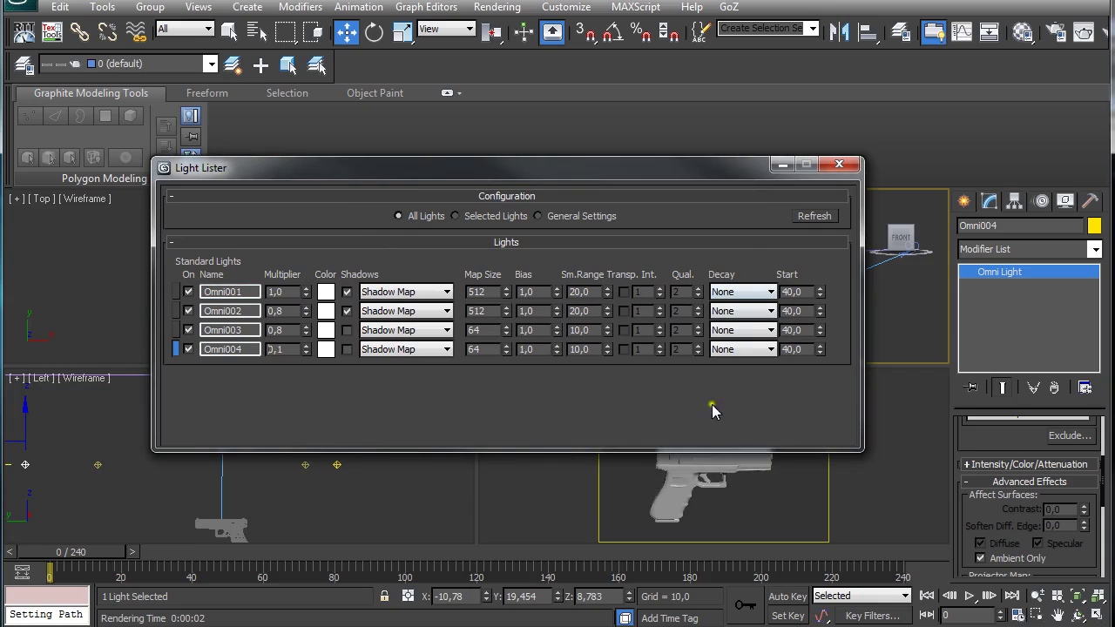
left_click(836, 164)
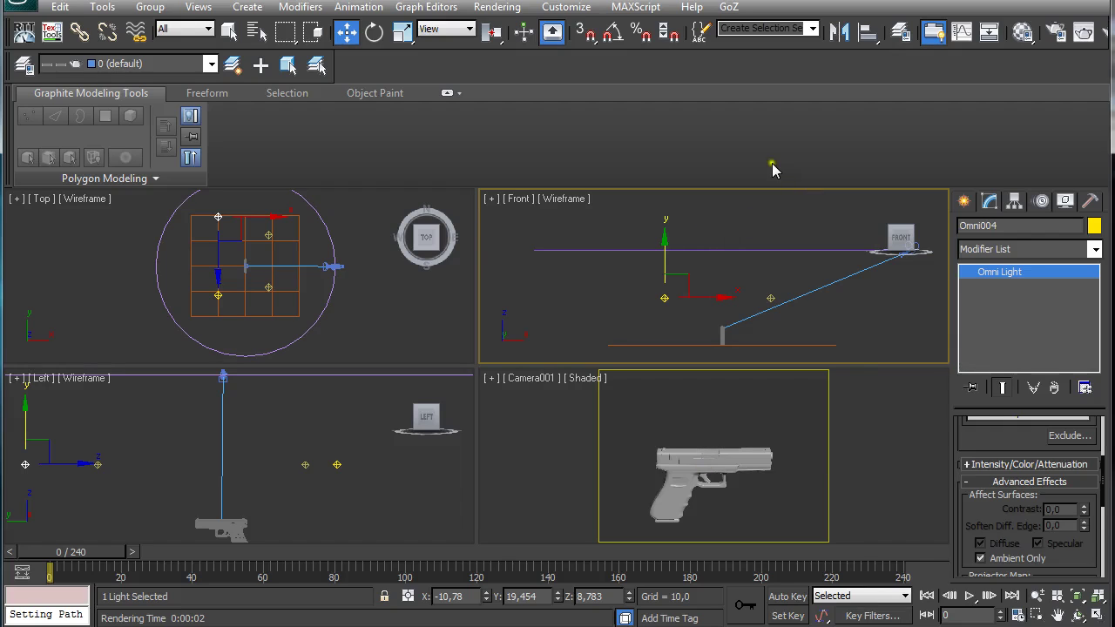
Set Render Setup to the Active Time Segment (0 to 240) at 1280×720 output size
left_click(1056, 32)
left_click_drag(445, 63, 449, 59)
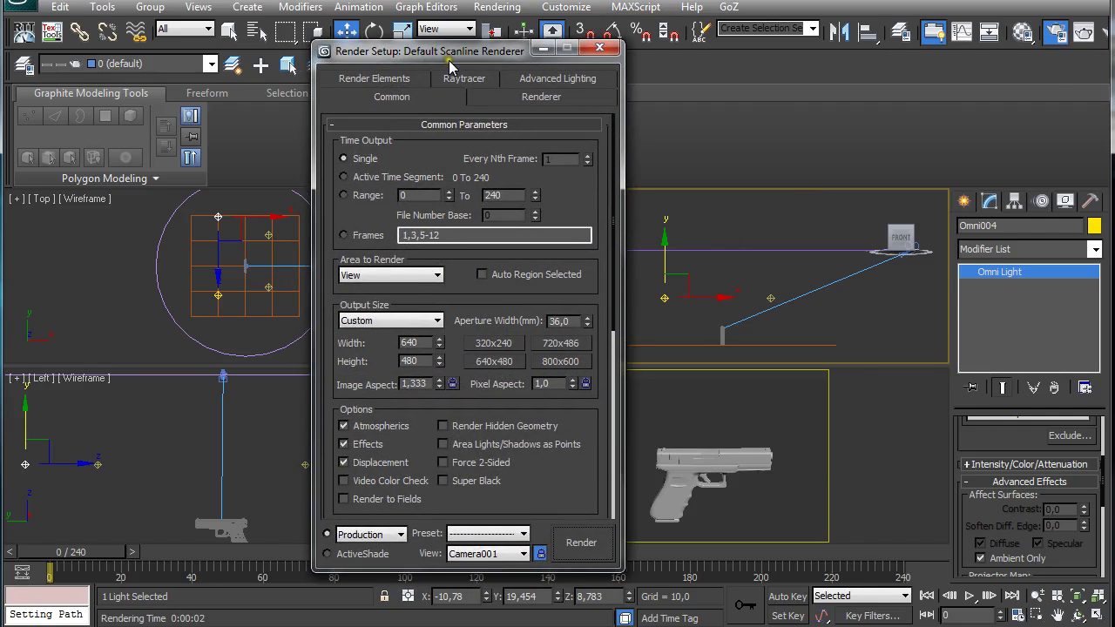
left_click(344, 176)
double_click(411, 342)
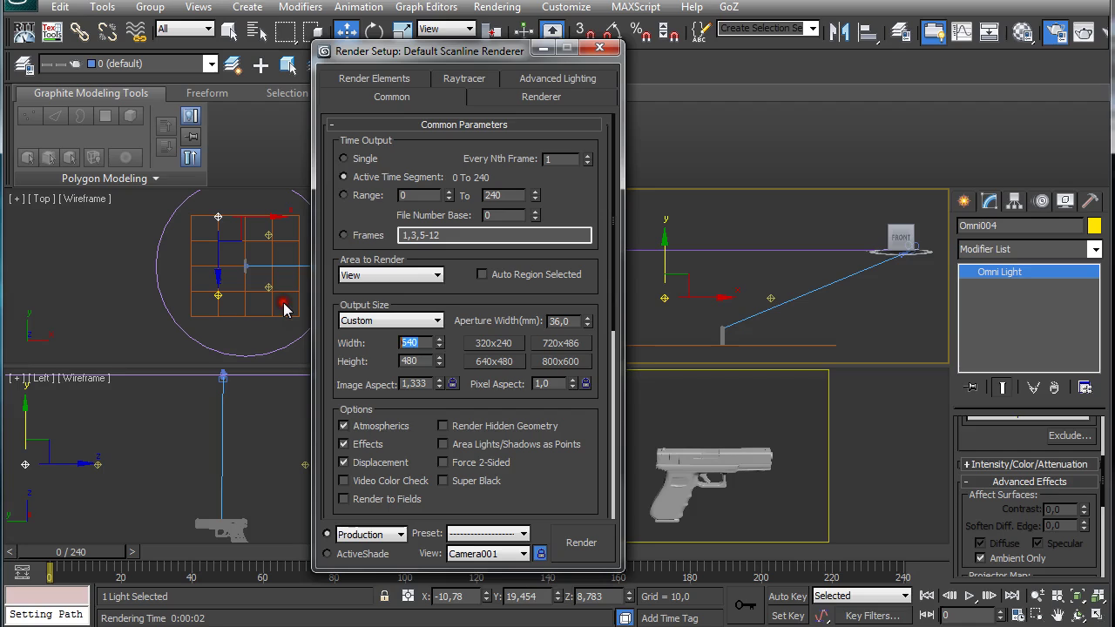
key("Tab")
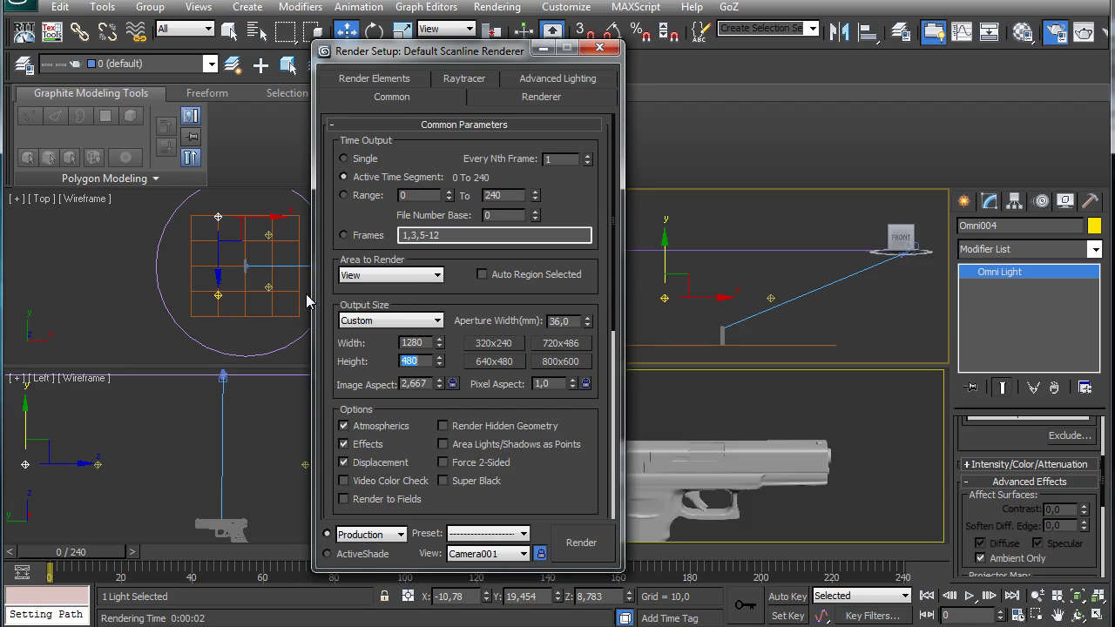
key("Return")
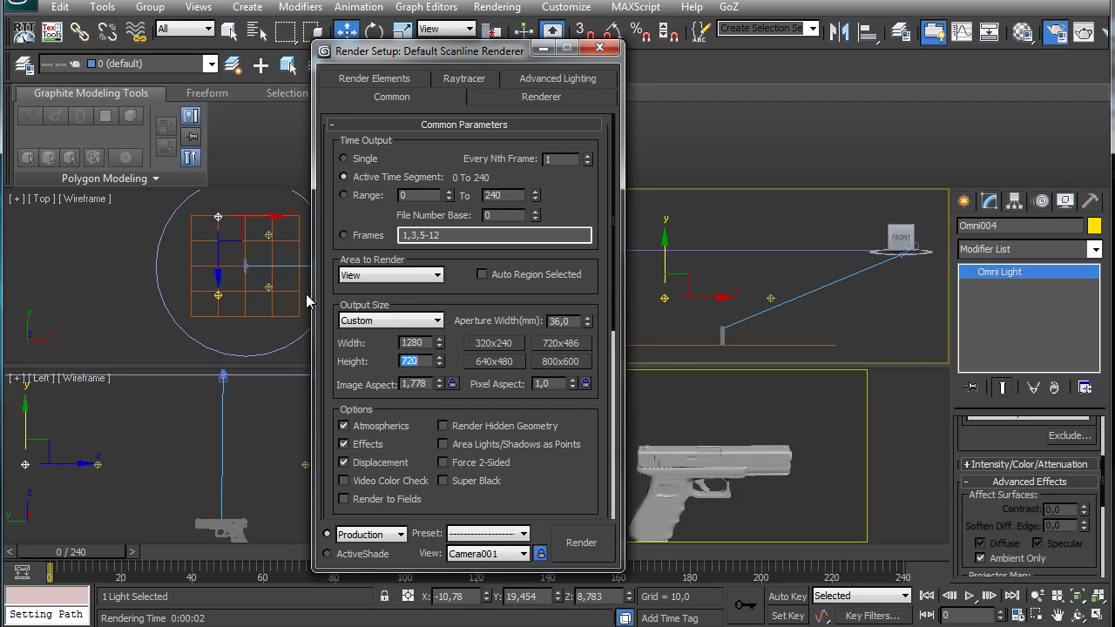
left_click_drag(447, 54, 327, 30)
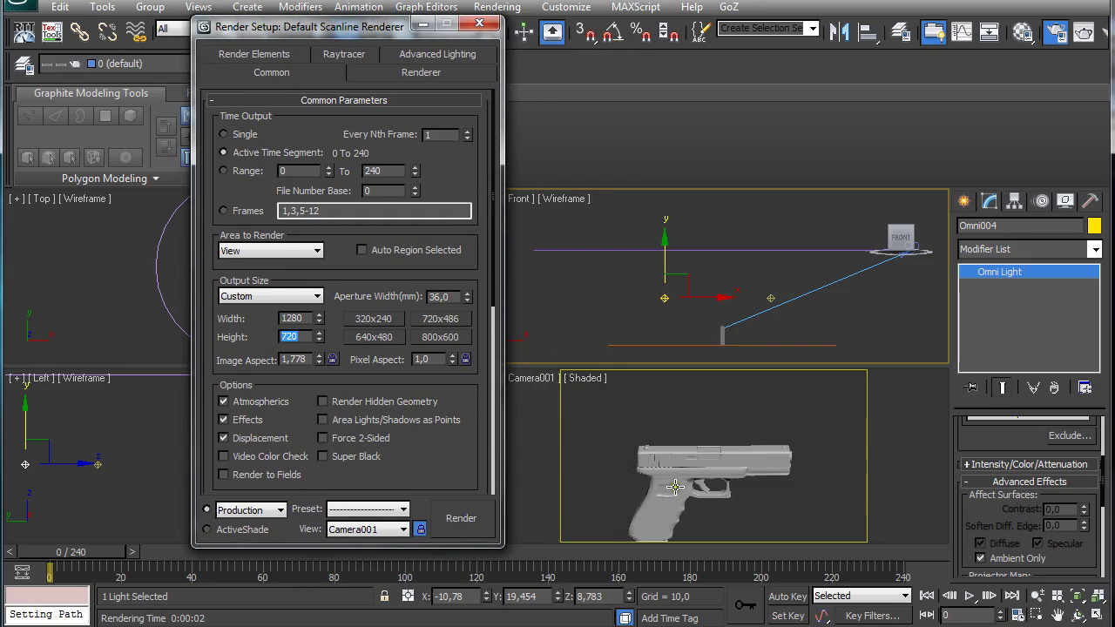
Raise Circle001 above the pistol and enlarge its radius to 49,111
left_click(696, 251)
left_click_drag(722, 215, 729, 190)
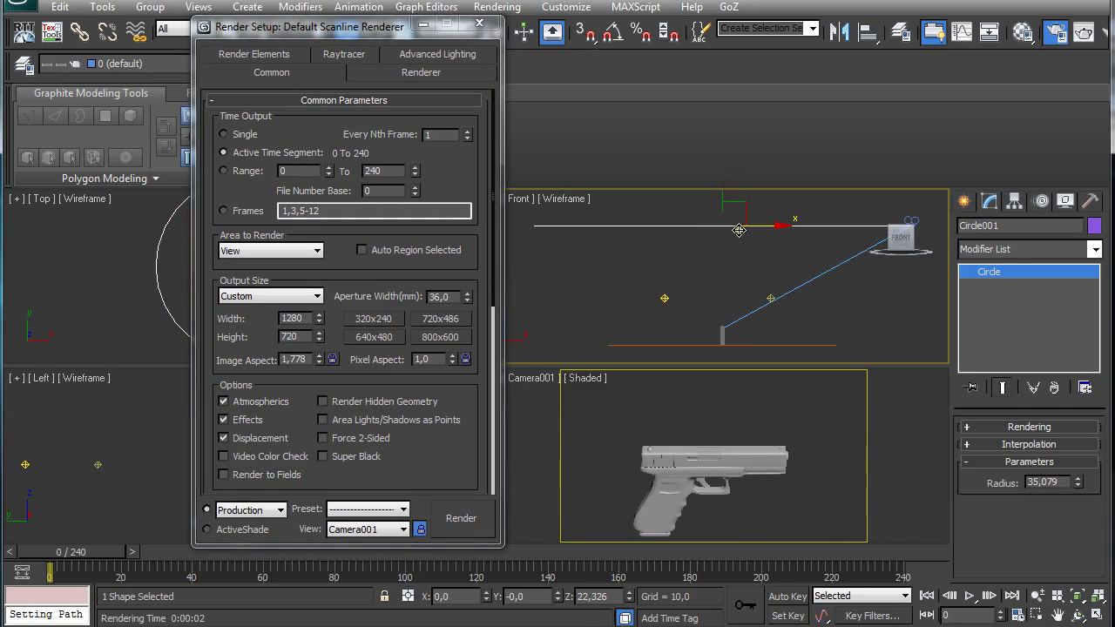
left_click(1077, 479)
left_click_drag(1078, 483, 1070, 443)
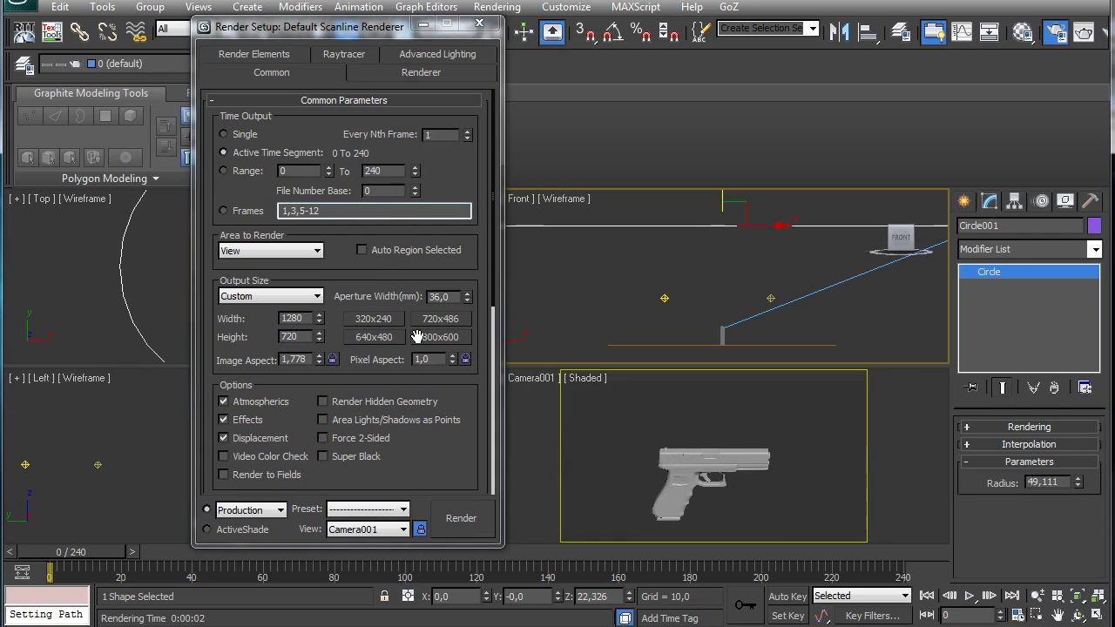
left_click_drag(493, 262, 495, 396)
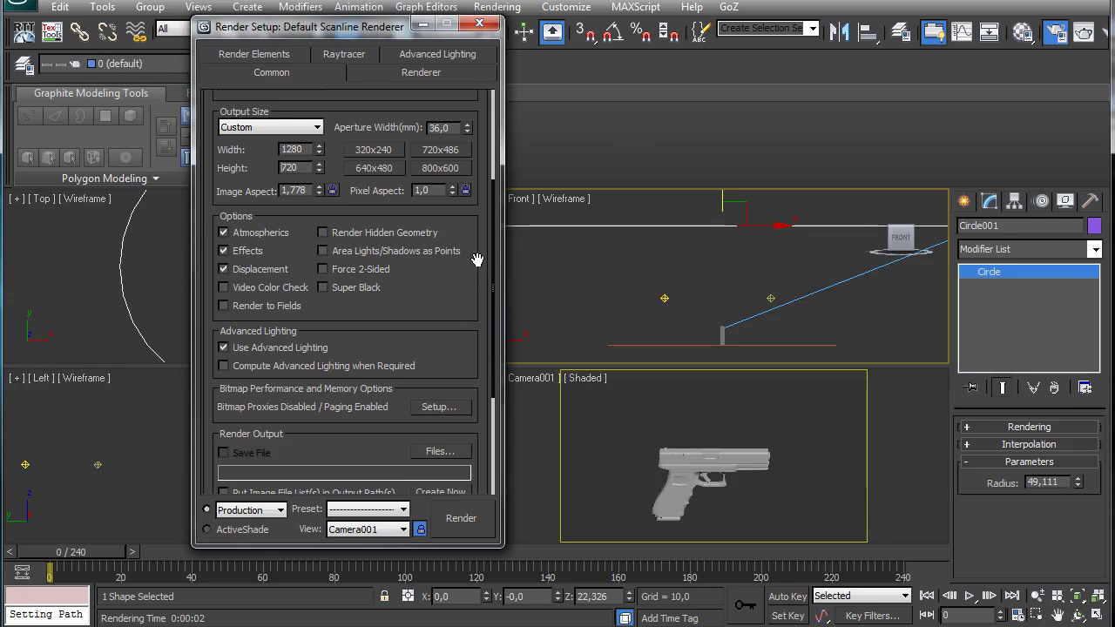
left_click_drag(492, 256, 493, 324)
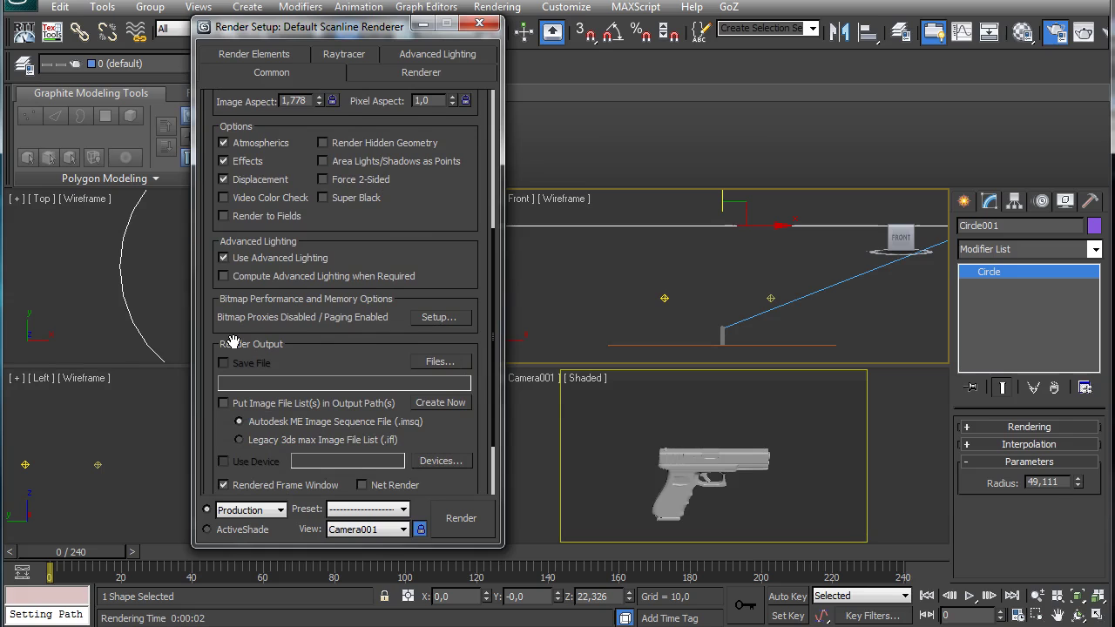
left_click(438, 363)
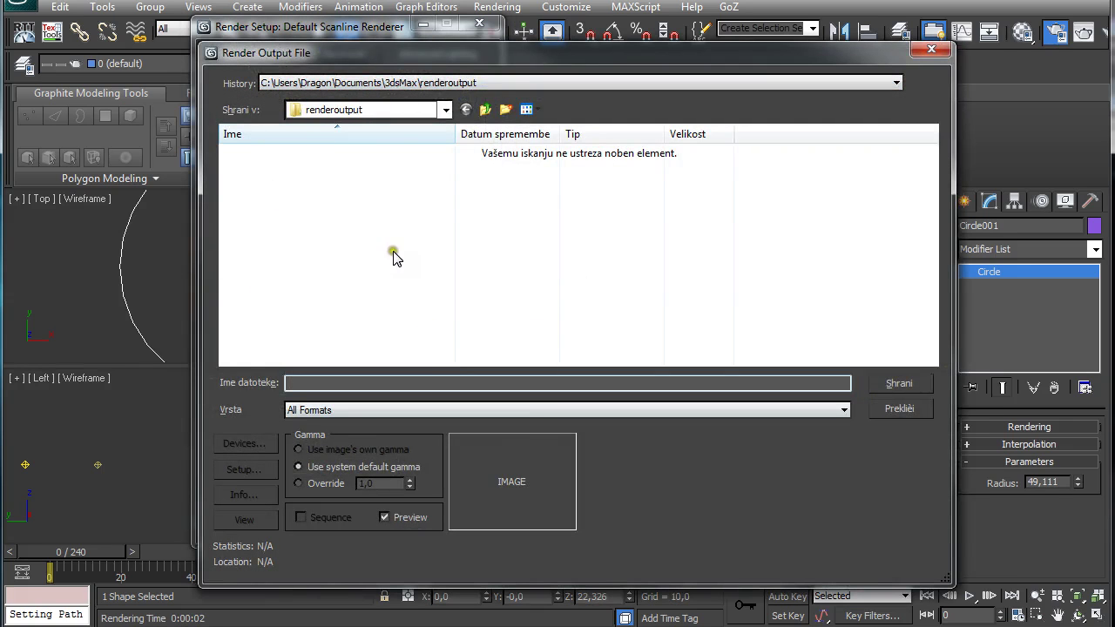
left_click(444, 110)
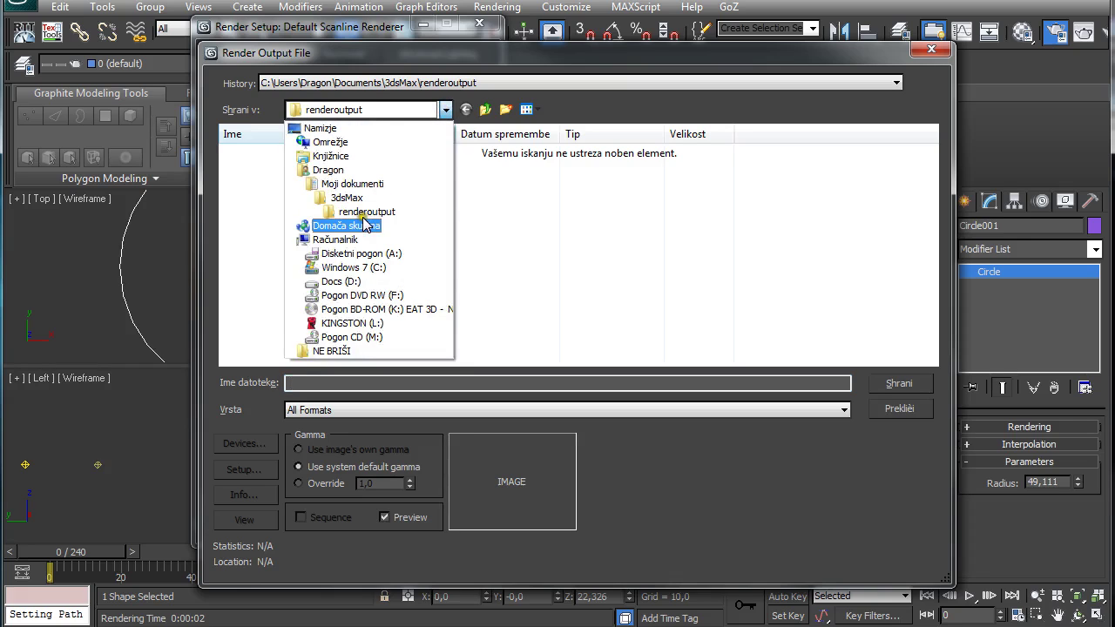
left_click(340, 281)
left_click(286, 154)
double_click(286, 154)
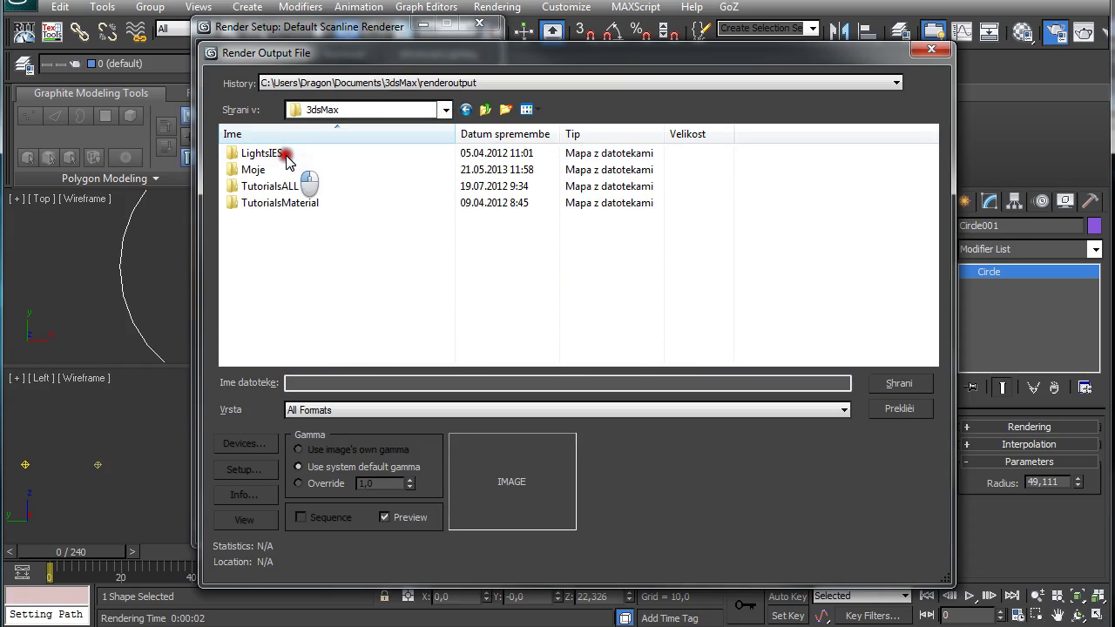
double_click(278, 169)
double_click(279, 187)
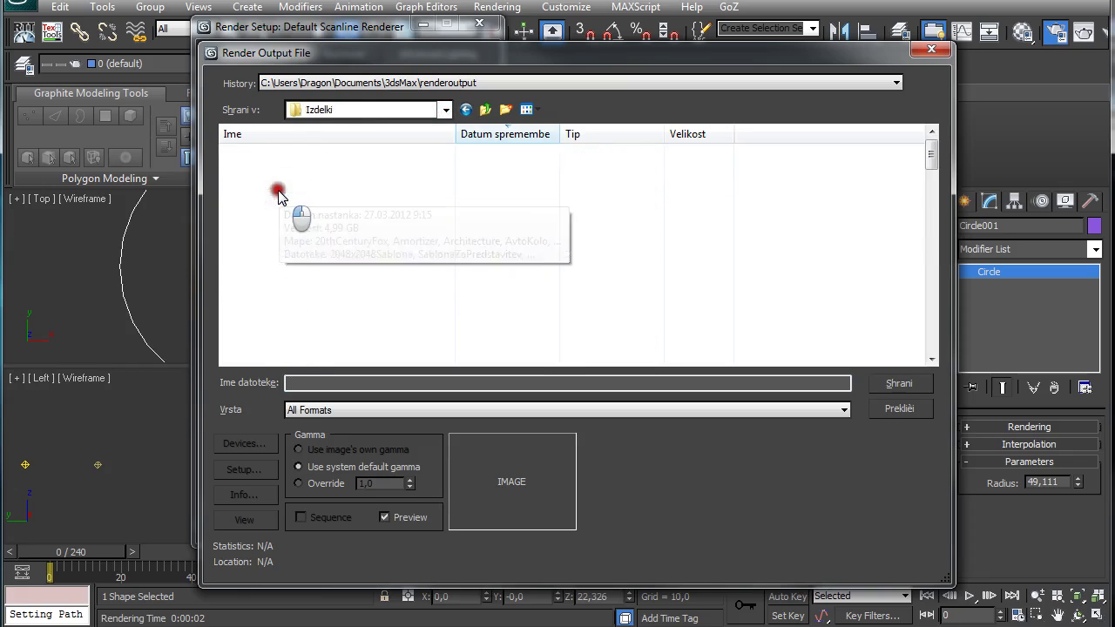
double_click(273, 169)
double_click(262, 153)
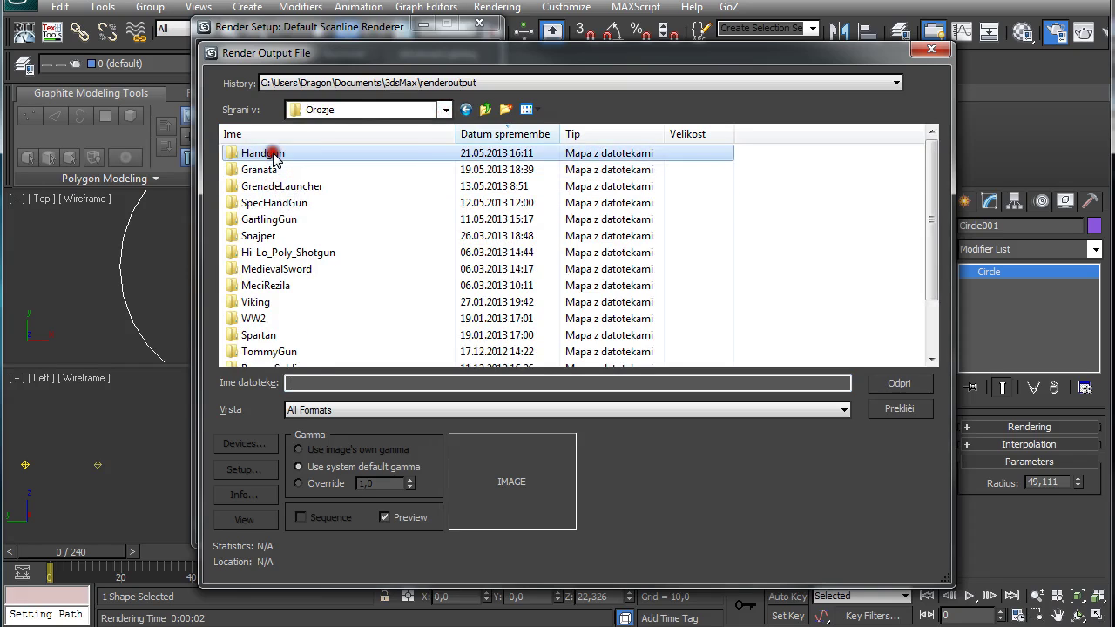
double_click(357, 185)
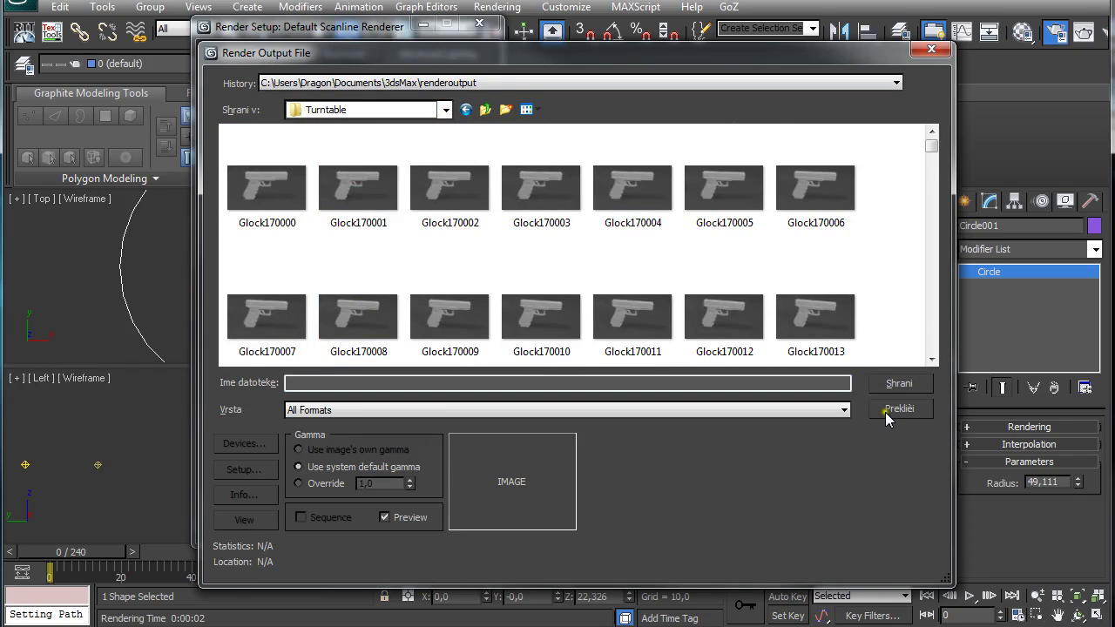
left_click(347, 409)
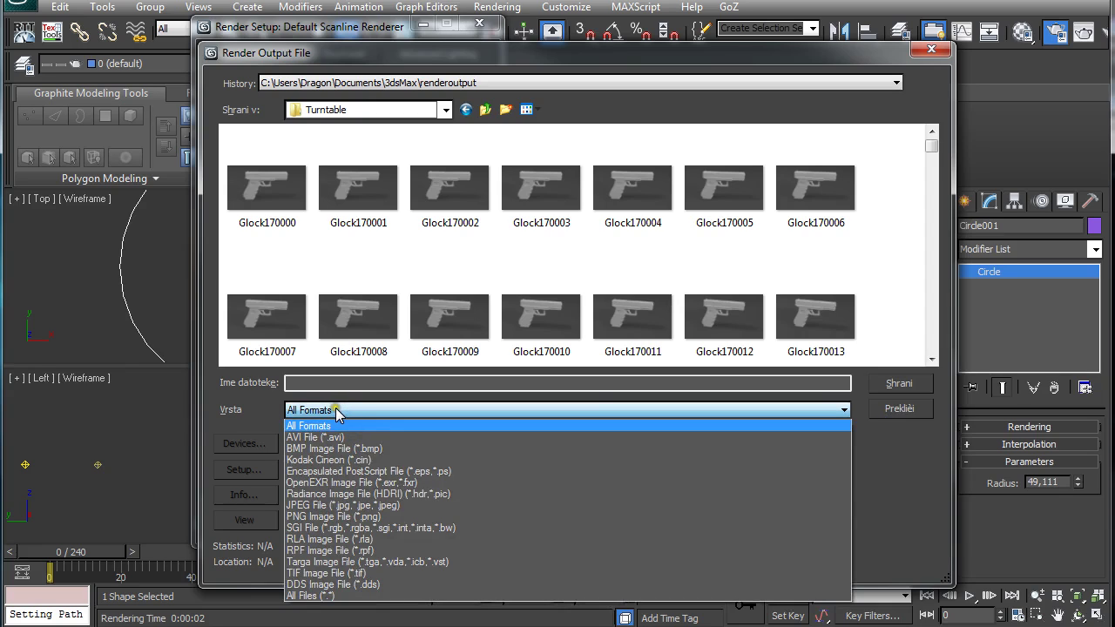
left_click(342, 507)
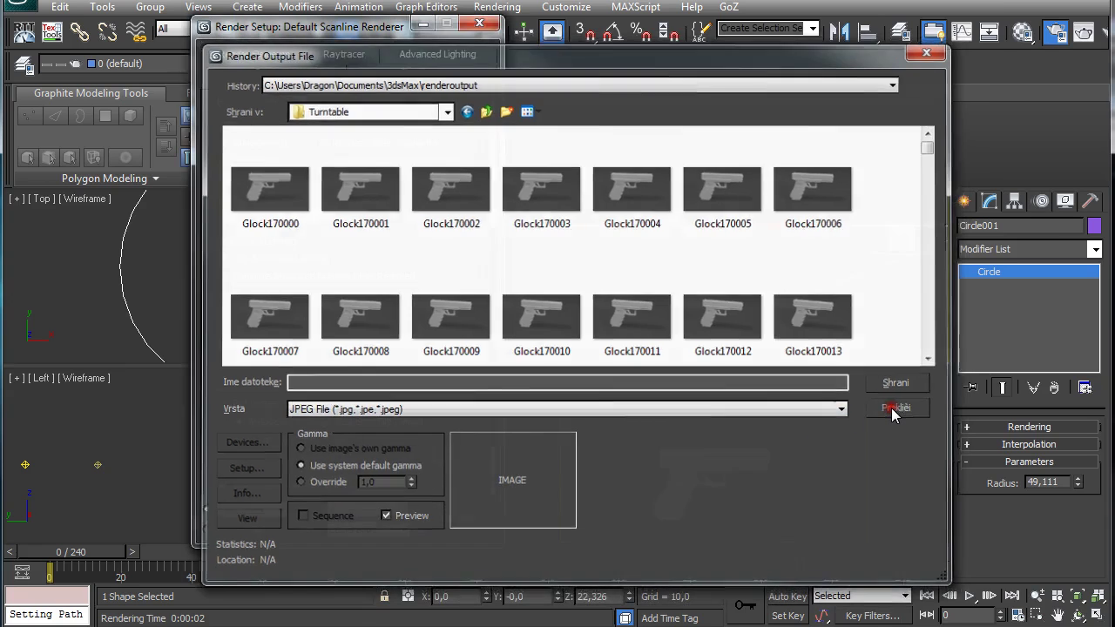
left_click(897, 408)
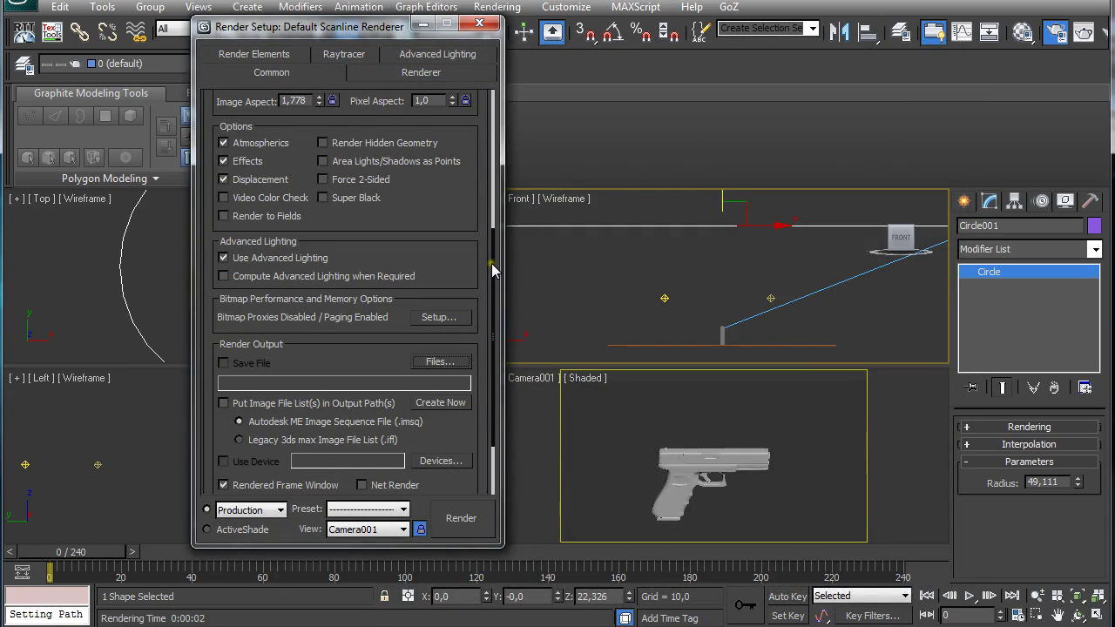
Check the rendered frames Glock170000–Glock170240 in Explorer, then switch to After Effects
scroll(492, 270, "down", 3)
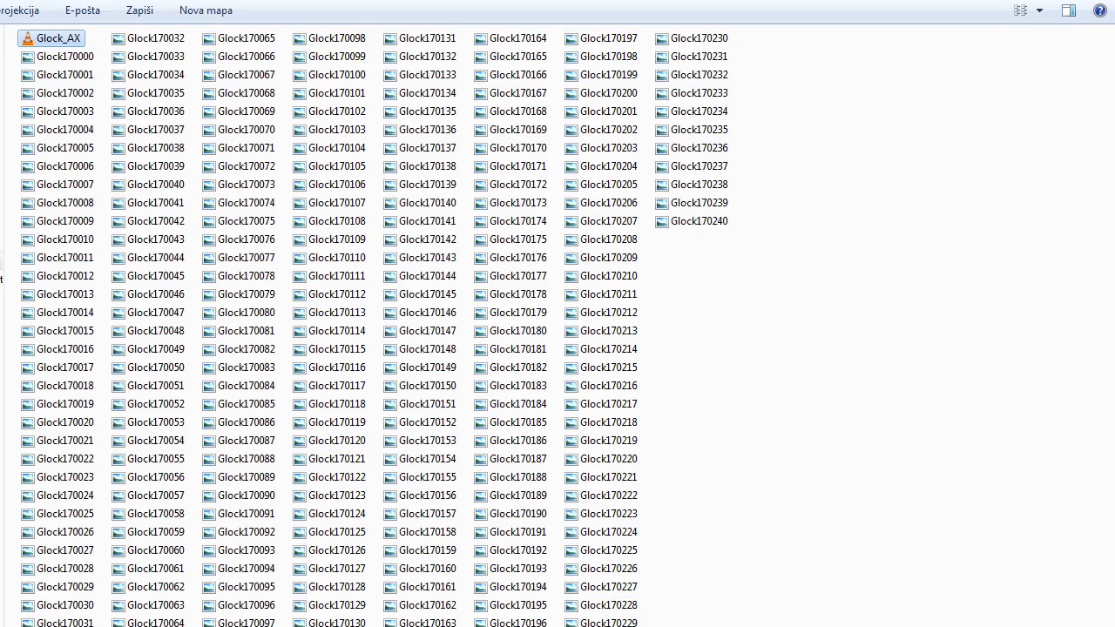
key("alt+Tab")
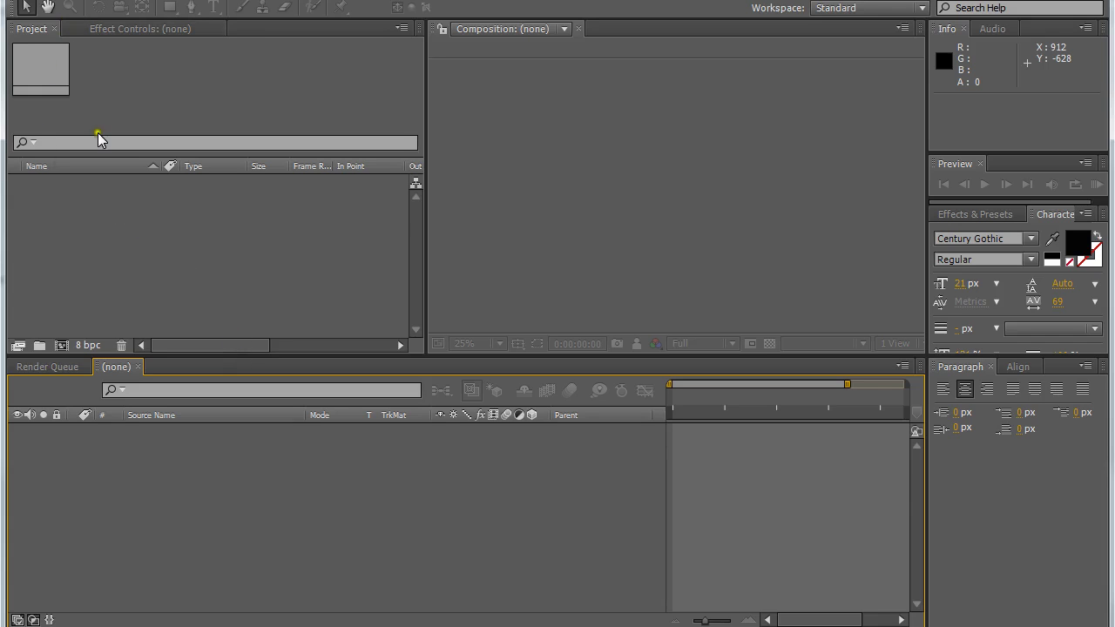
Import Glock170000–Glock170240 from Izdelki > Orozje > Handgun > Turntable as a JPEG sequence
double_click(110, 226)
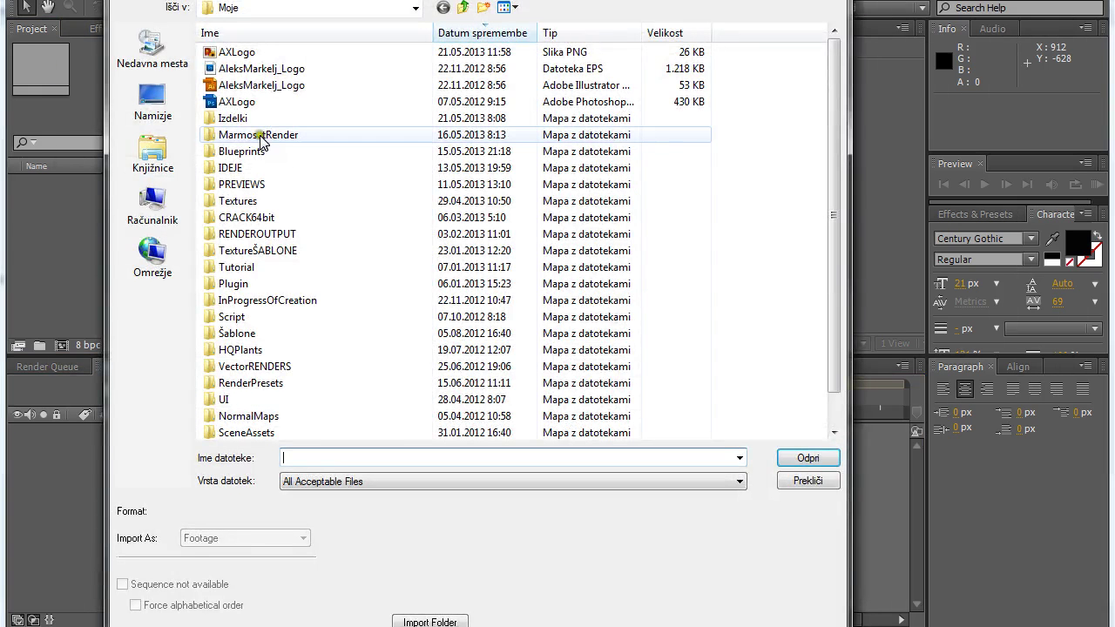
double_click(233, 119)
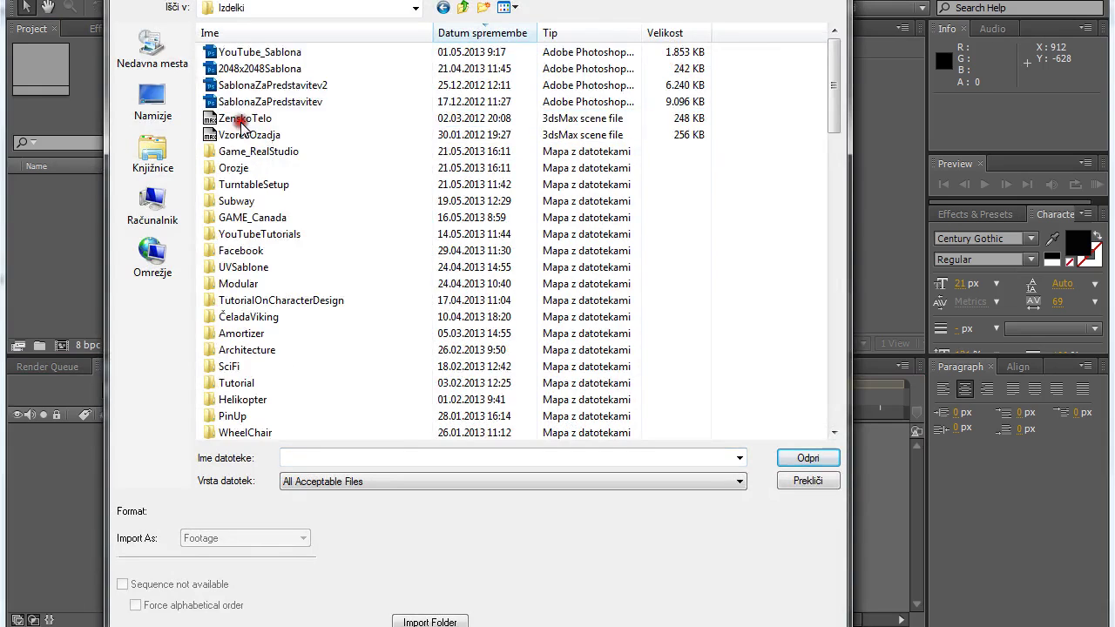
double_click(242, 169)
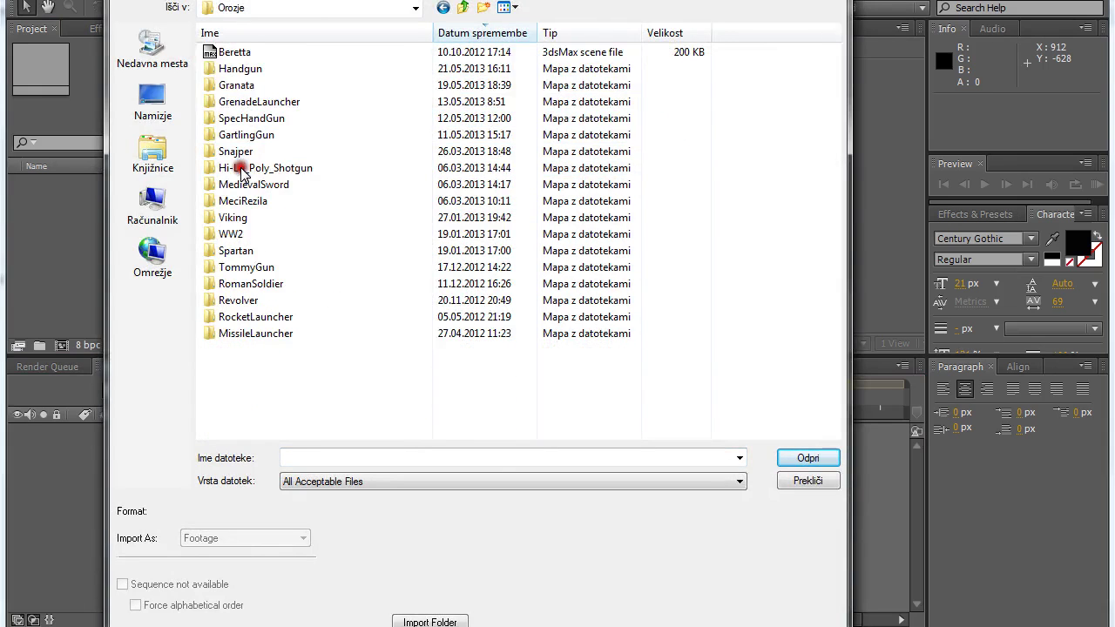
double_click(257, 70)
double_click(333, 78)
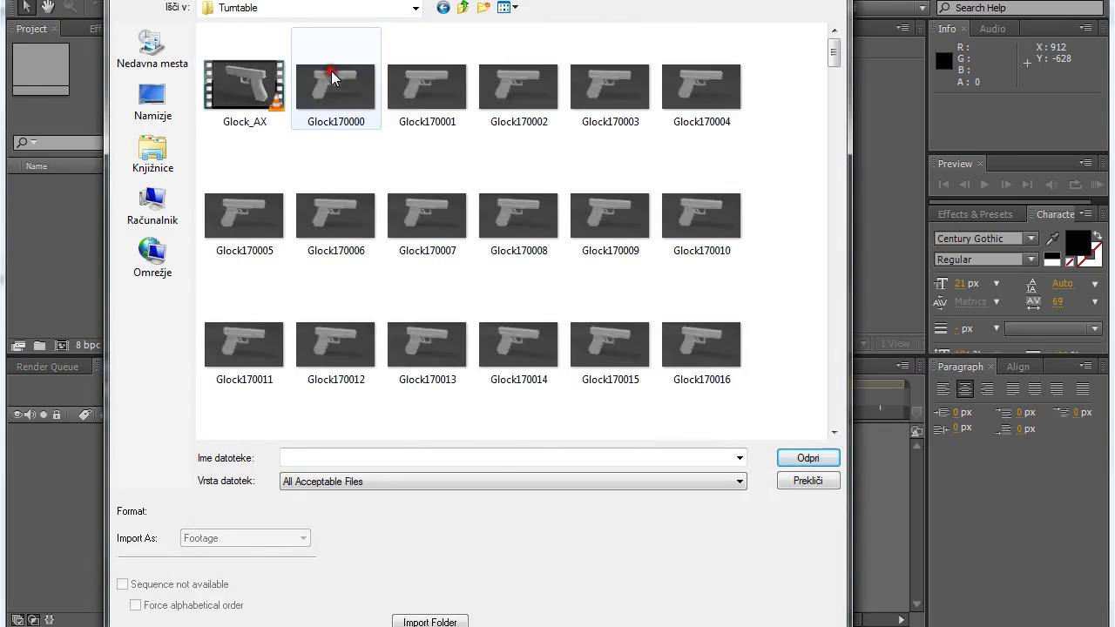
left_click(336, 91)
left_click_drag(834, 75, 828, 427)
left_click(341, 412, "shift")
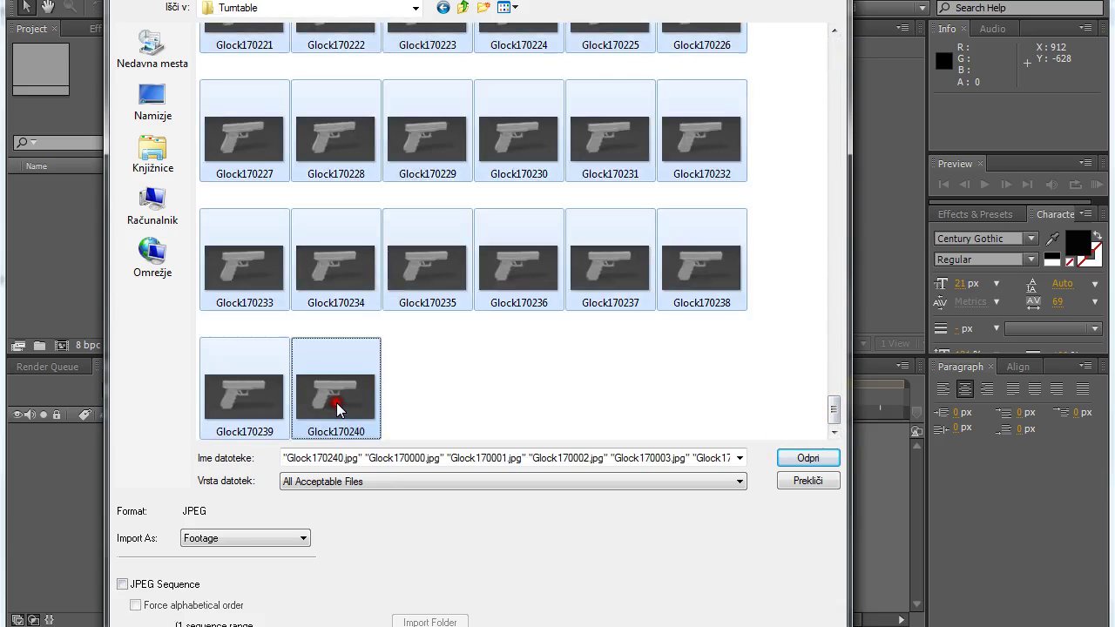
left_click(123, 584)
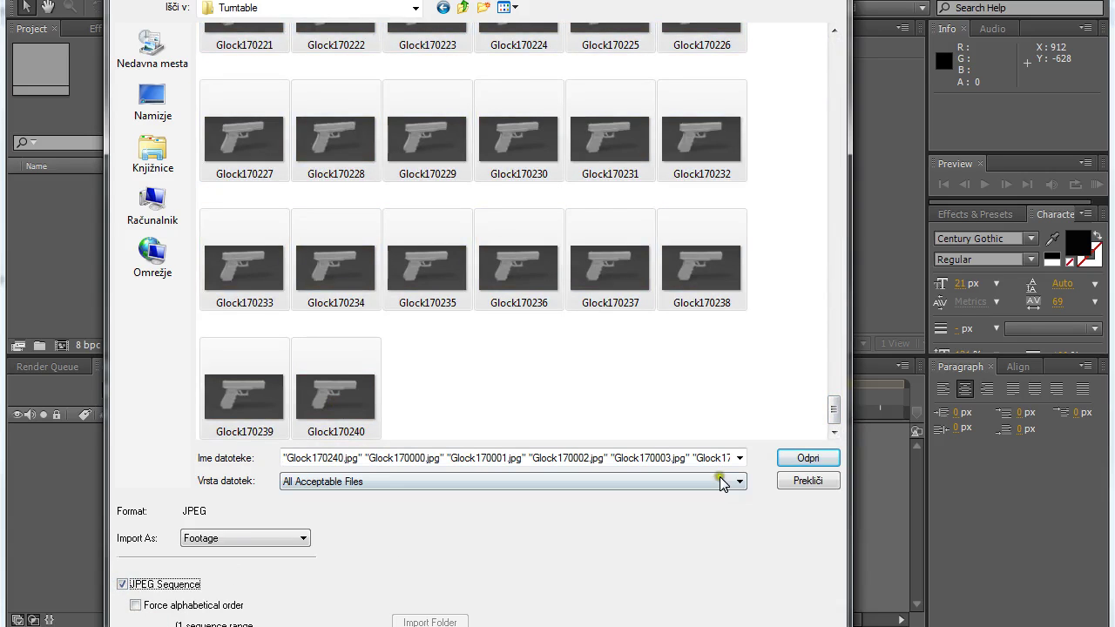
left_click(793, 458)
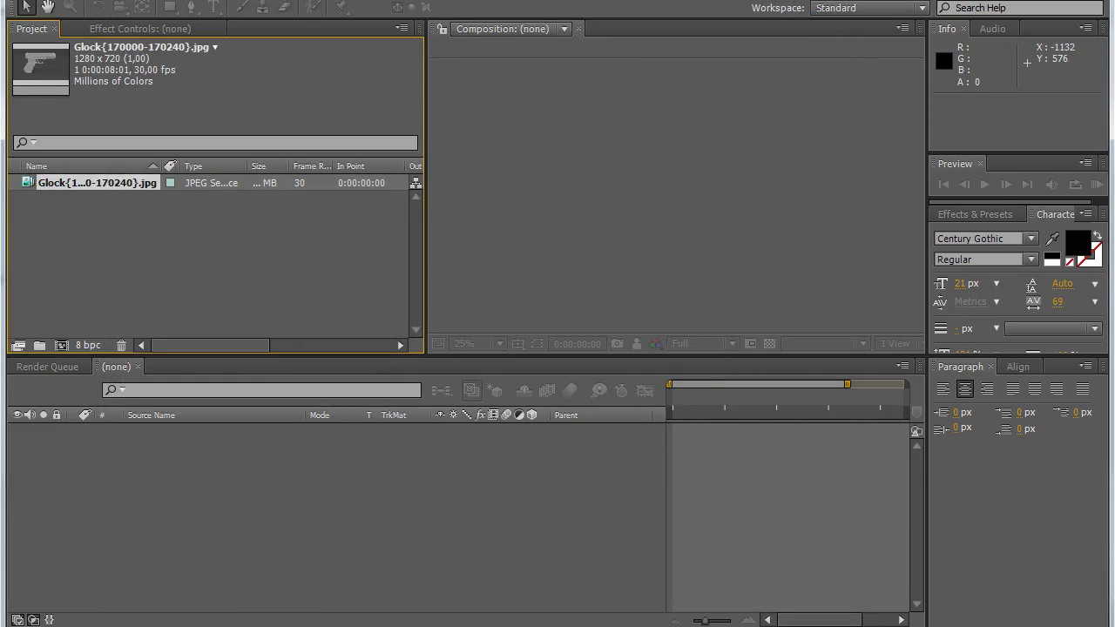
Interpret the Glock footage at 24 fps, stretching it to 0:00:10:01
right_click(66, 184)
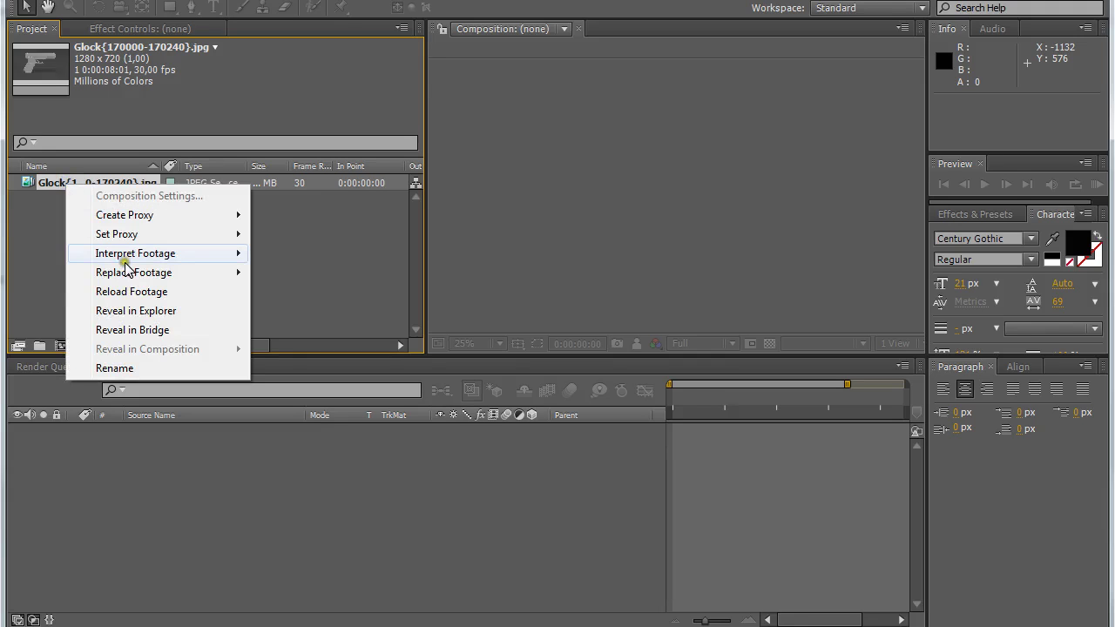
mouse_move(126, 257)
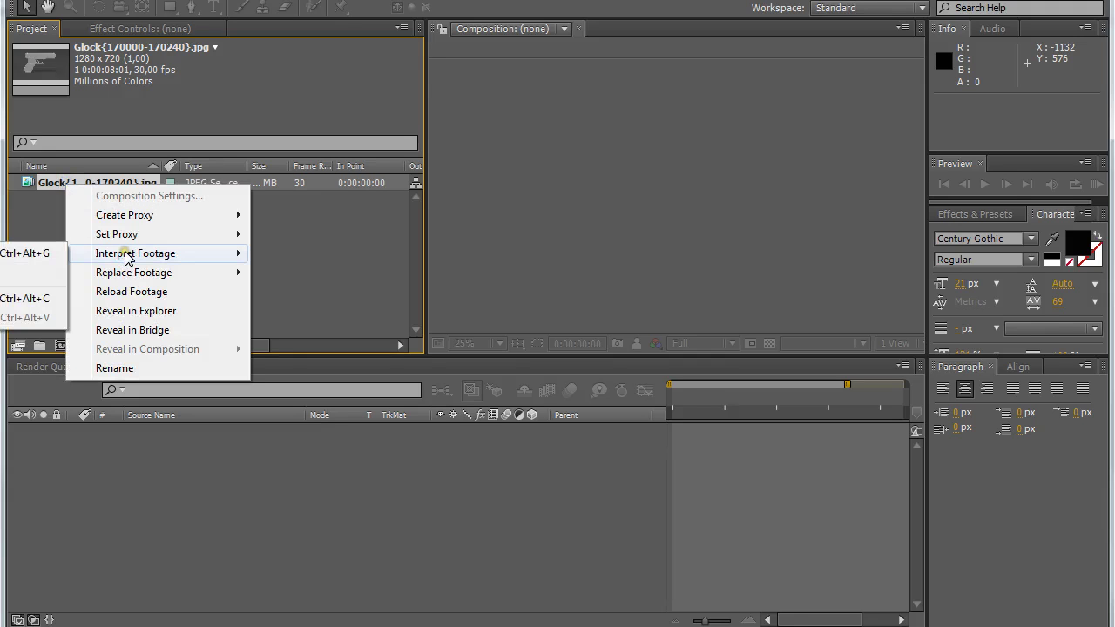
left_click(18, 259)
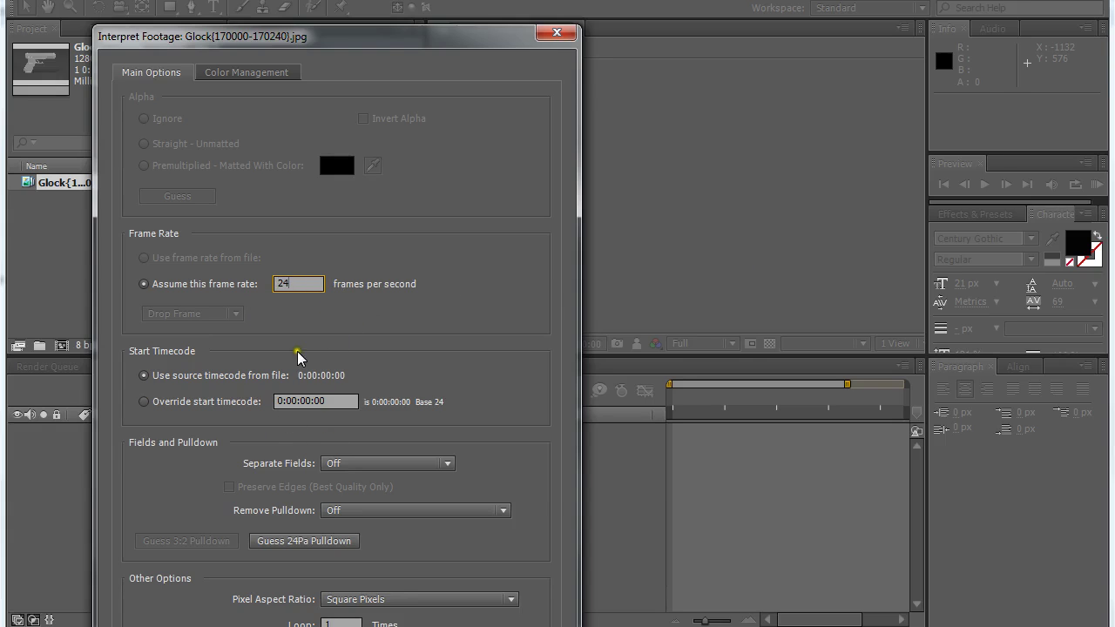
key("Return")
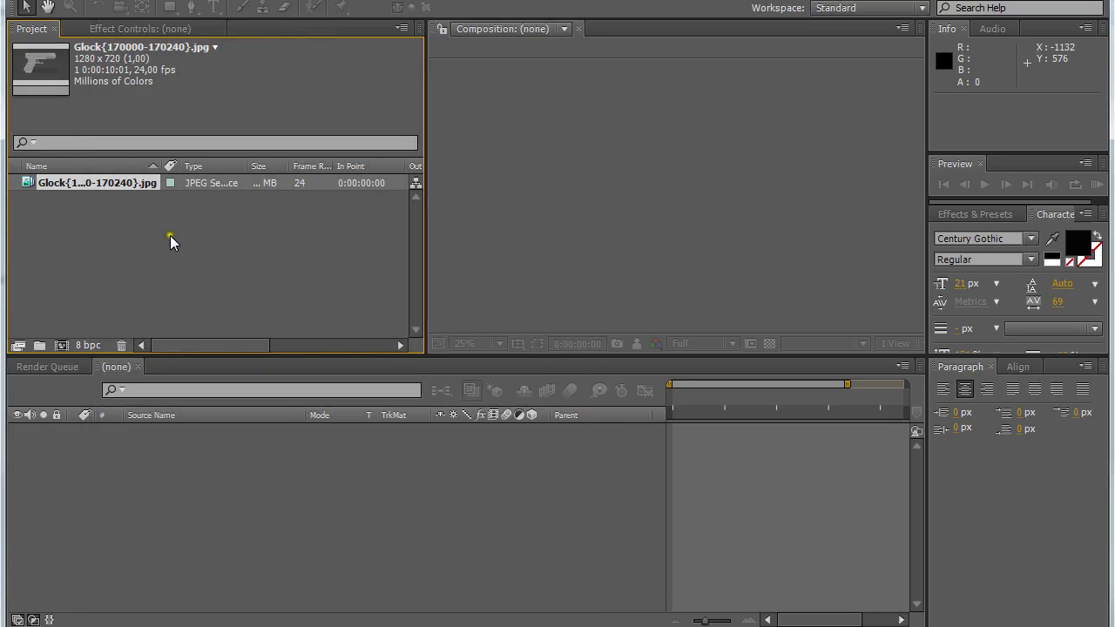
Create a Glock composition from the footage and import AXLogo.png into the project
left_click_drag(32, 185, 707, 195)
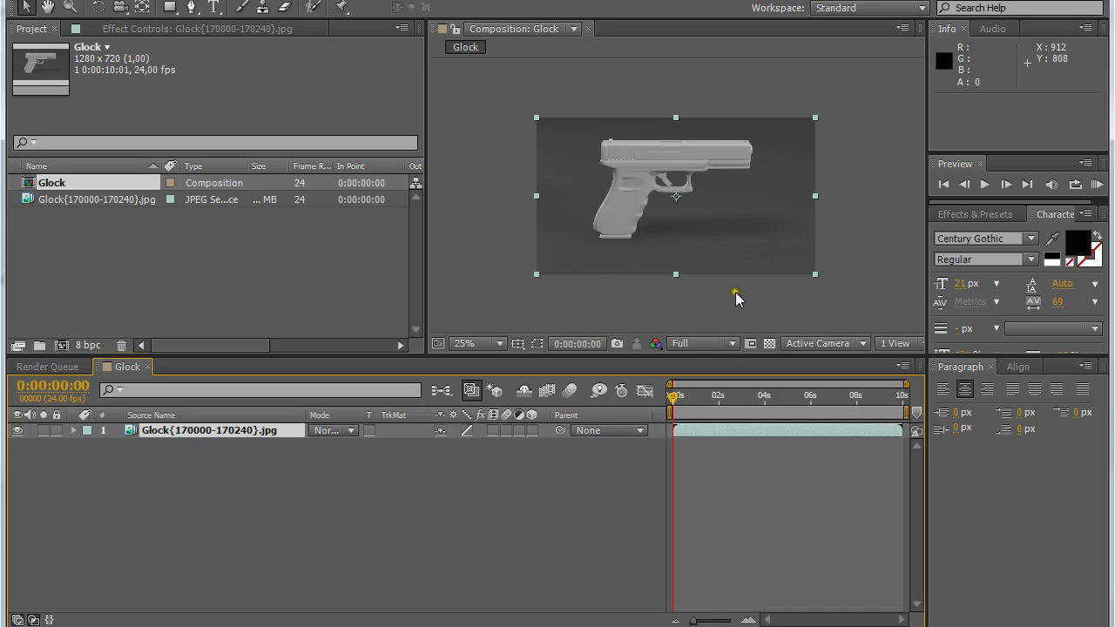
double_click(262, 267)
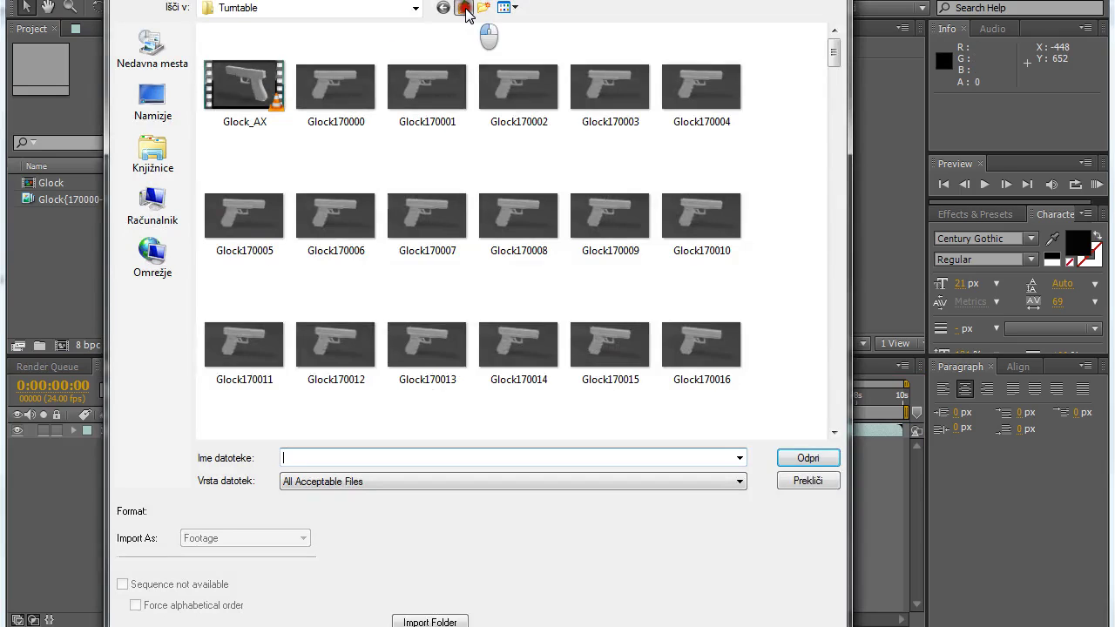
left_click(464, 8)
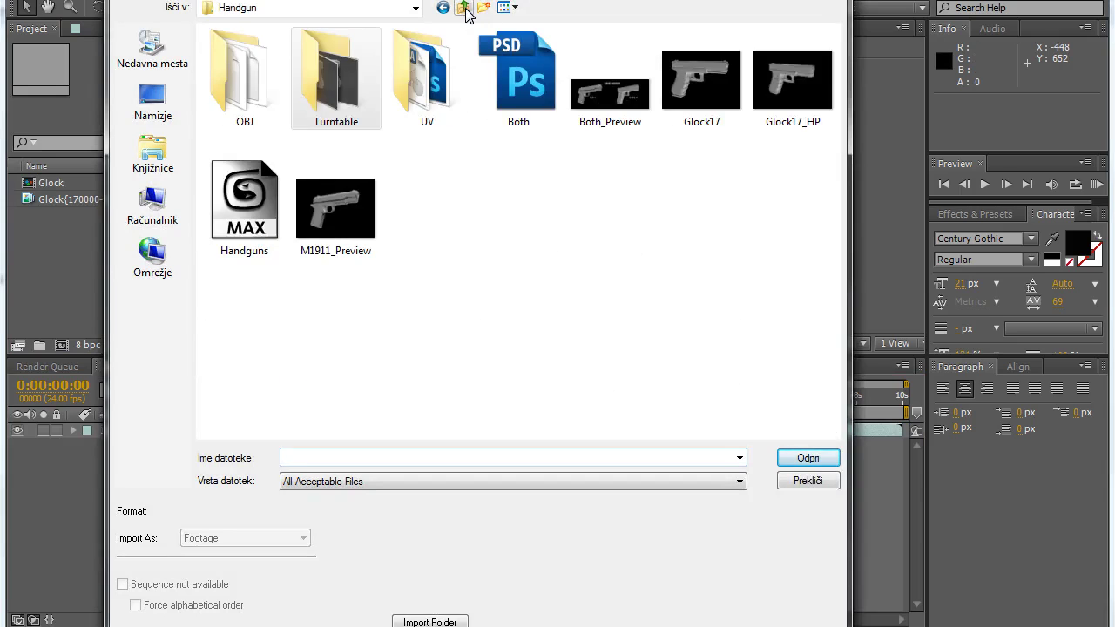
left_click(464, 8)
left_click(464, 8)
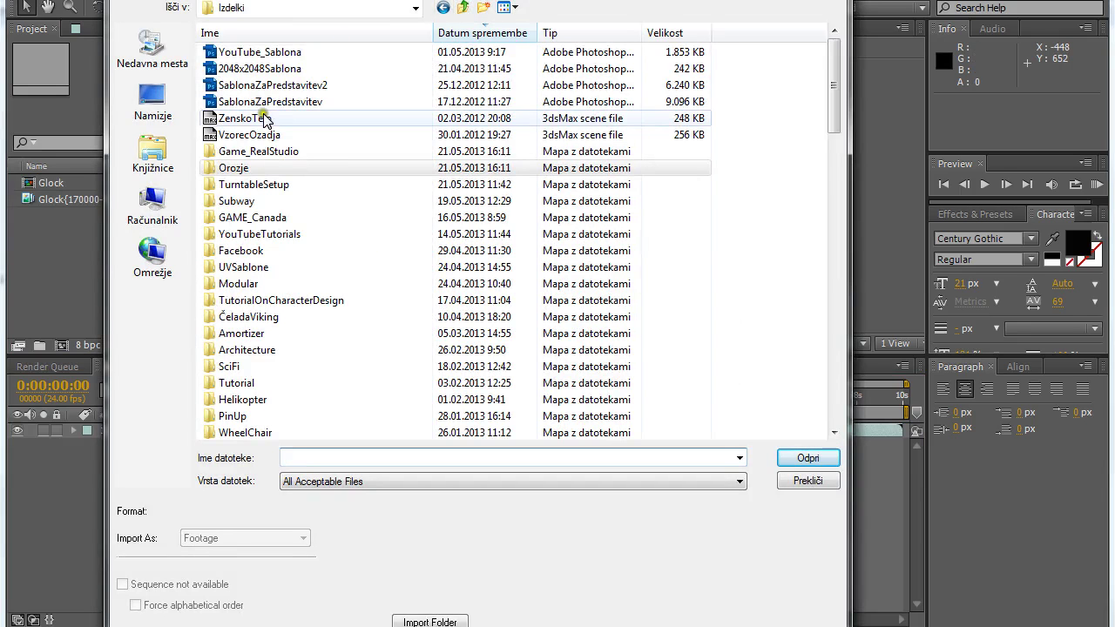
left_click(464, 8)
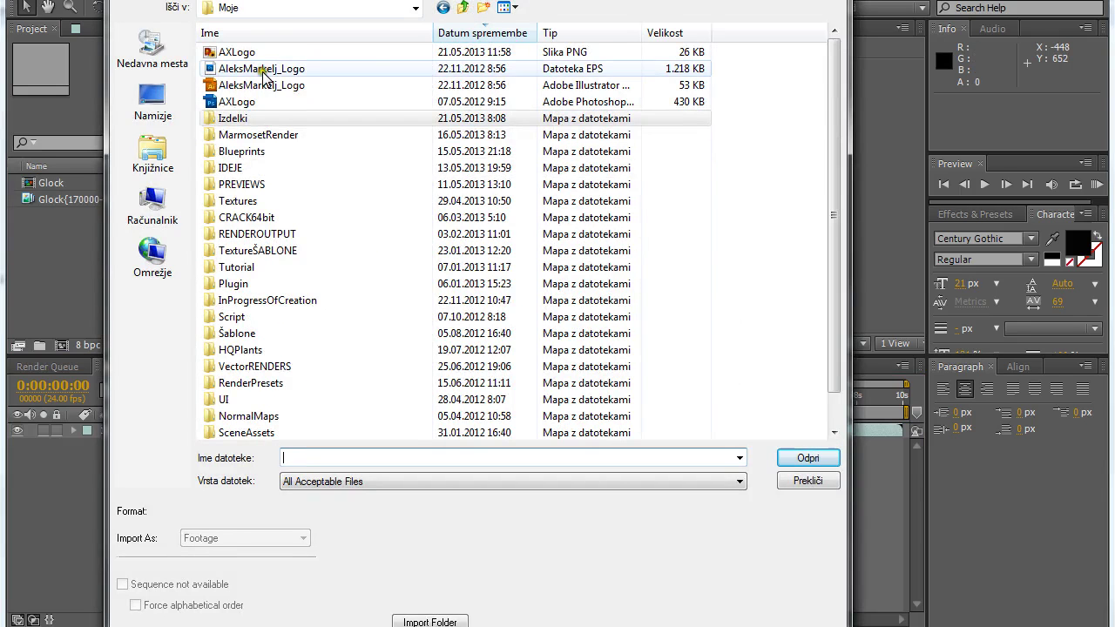
left_click(237, 52)
double_click(237, 52)
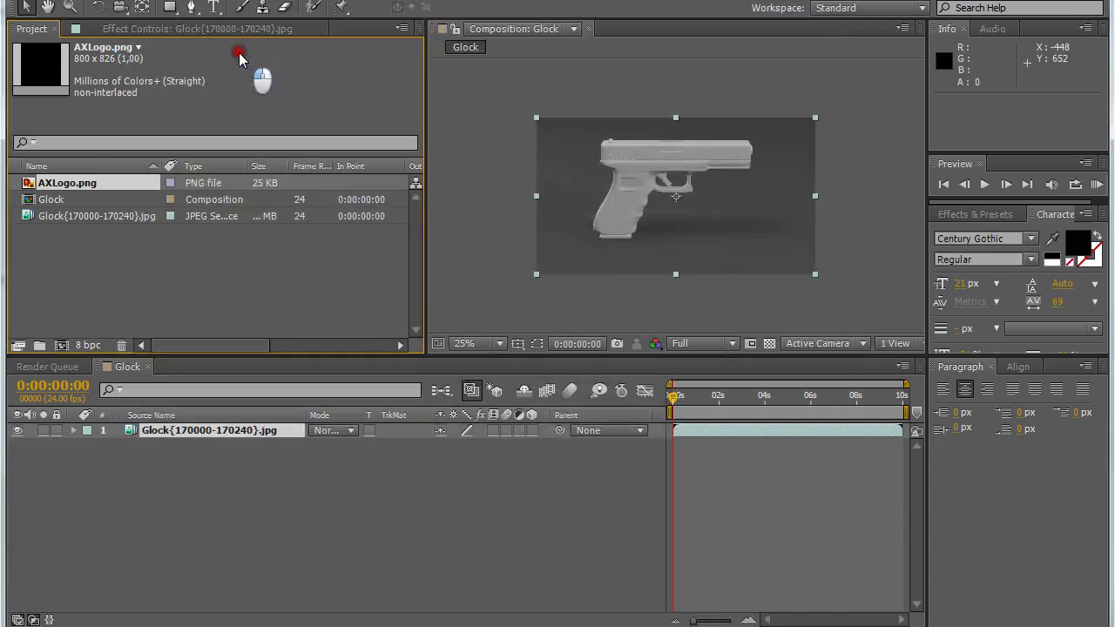
Add AXLogo to the comp, lock the Glock layer, and shrink the logo into the lower-right corner
left_click_drag(34, 184, 678, 209)
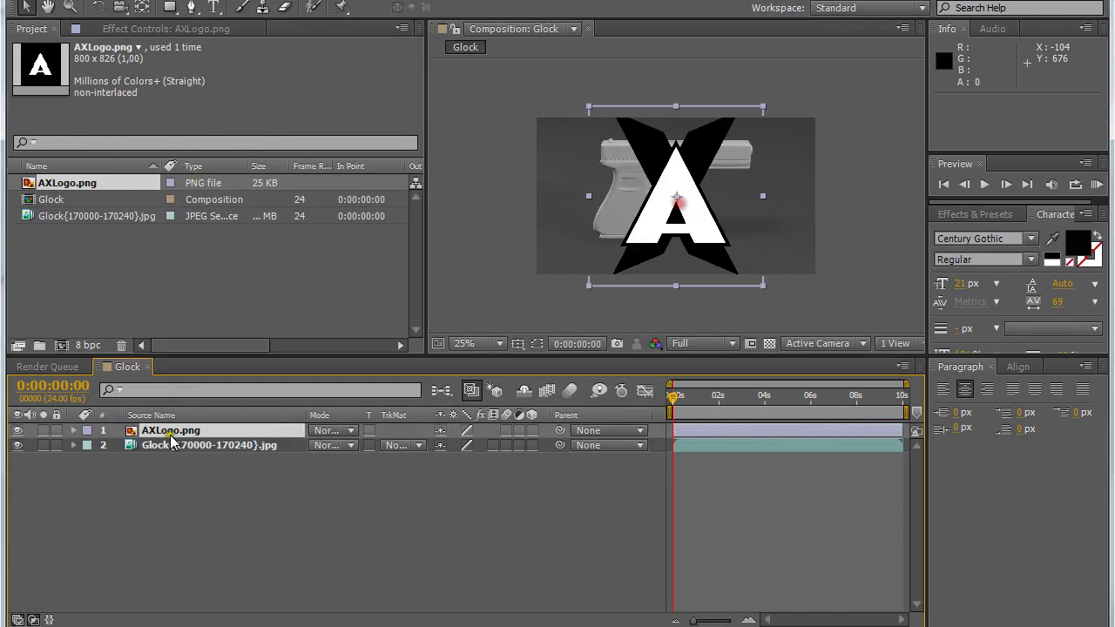
left_click(57, 445)
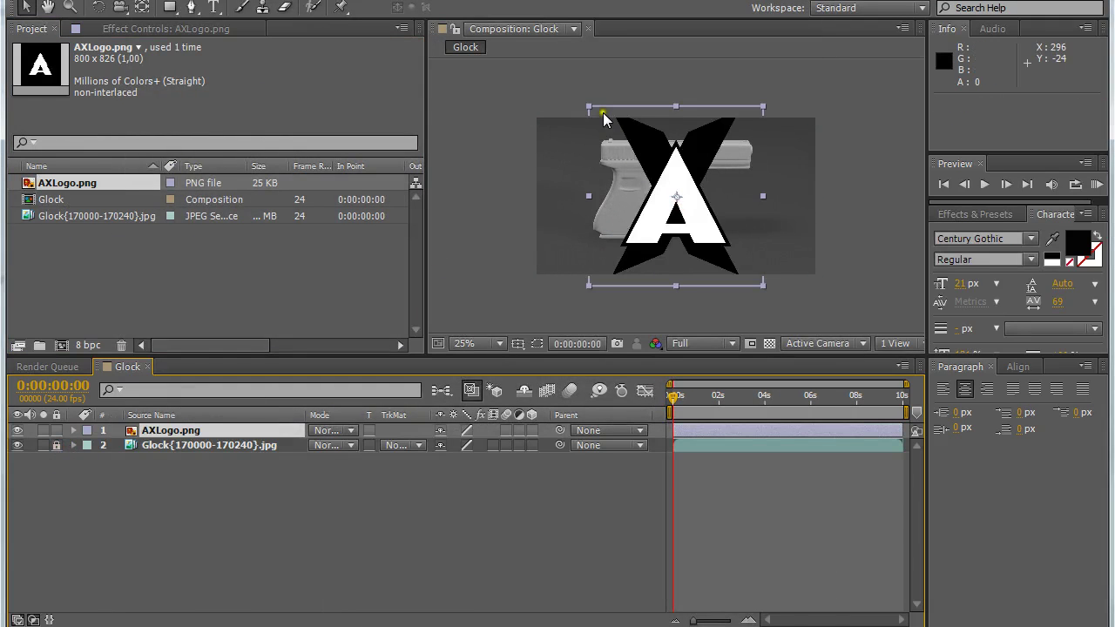
left_click_drag(588, 107, 652, 171)
left_click_drag(669, 209, 778, 254)
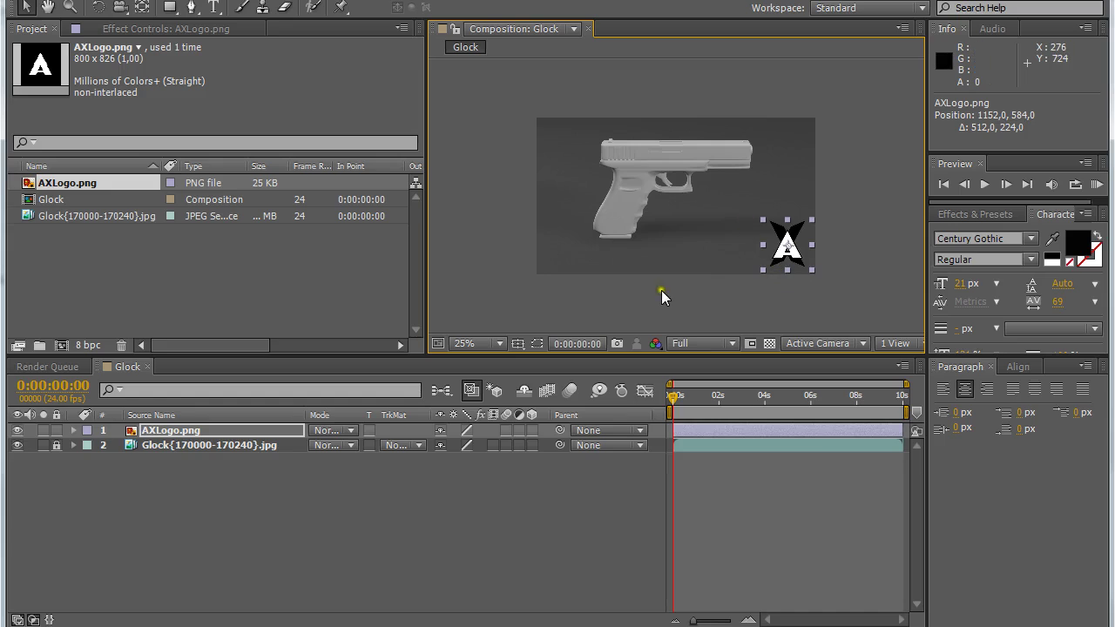
left_click(659, 312)
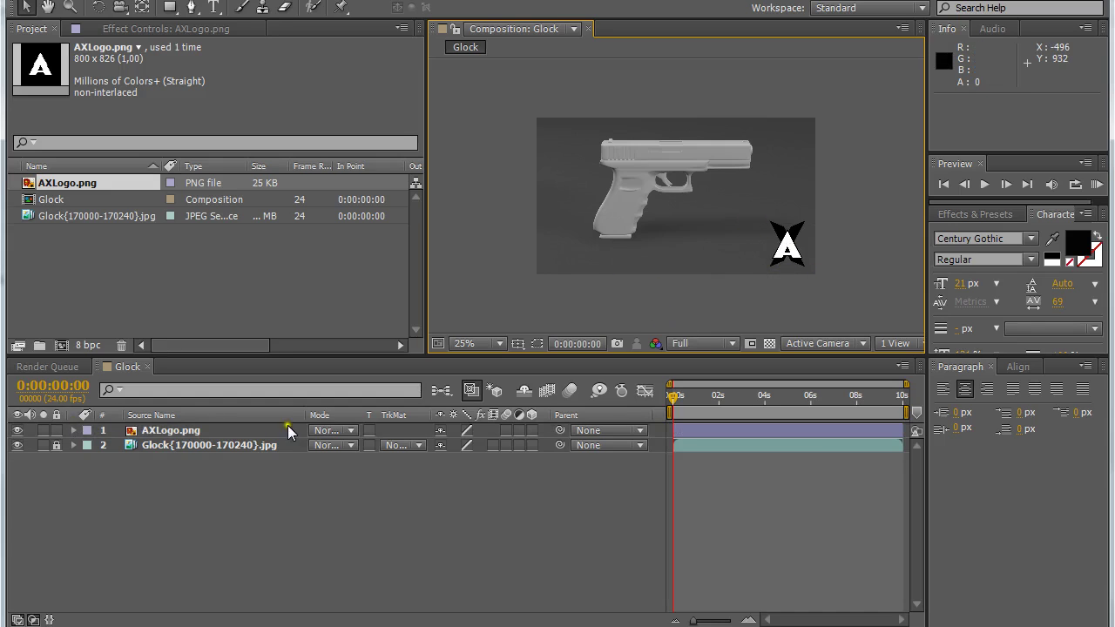
left_click(256, 527)
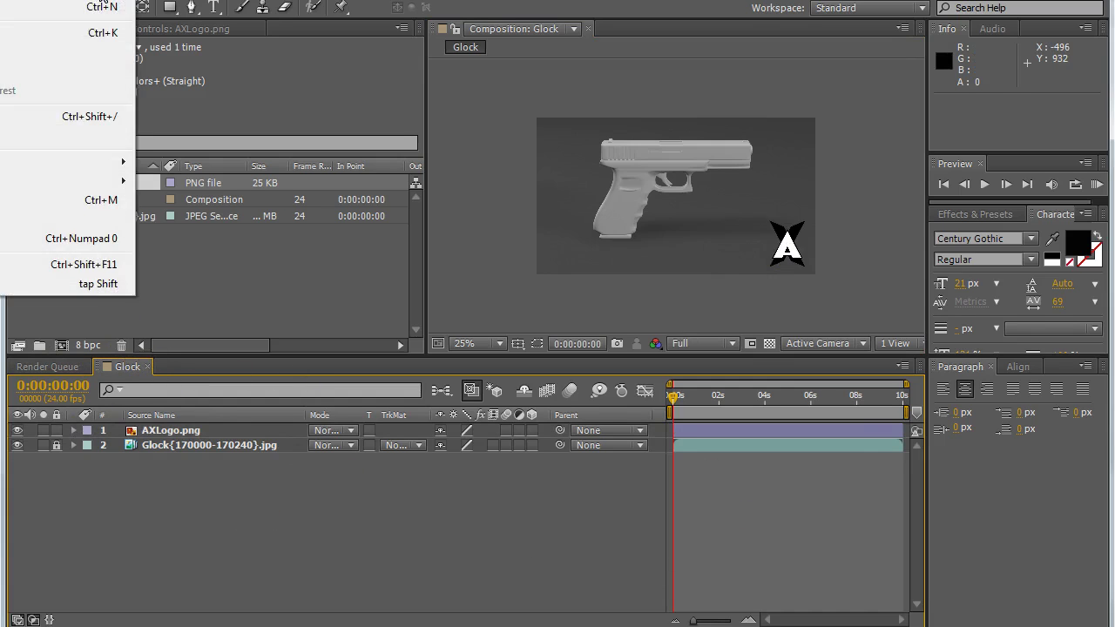
Queue the Glock comp with QuickTime output using MPEG-4 Video at quality 100
left_click(35, 116)
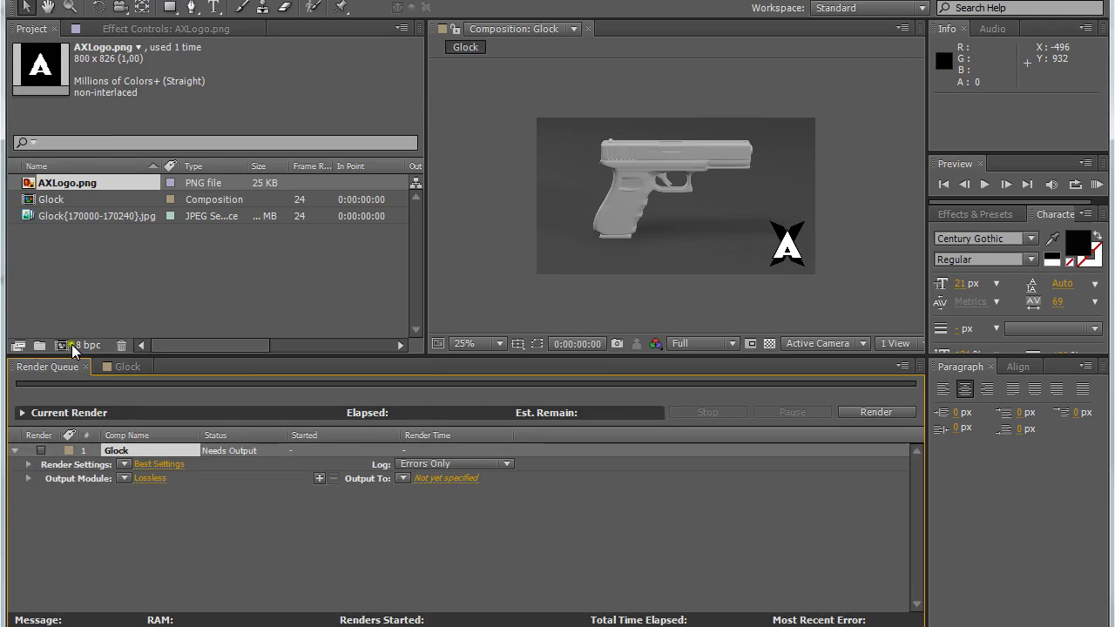
left_click(145, 478)
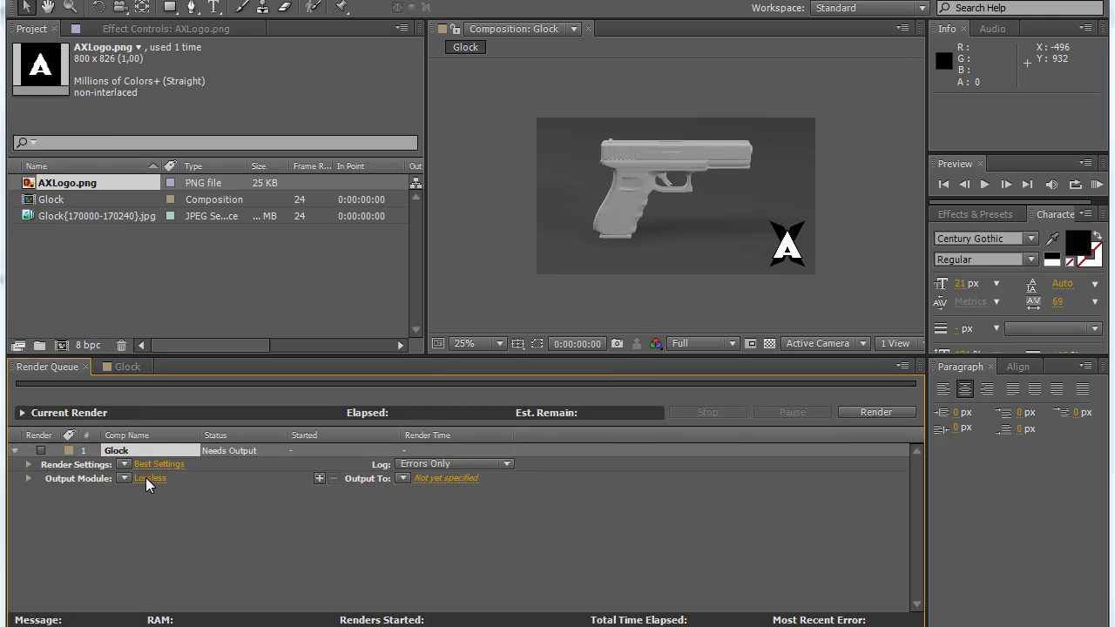
left_click(338, 135)
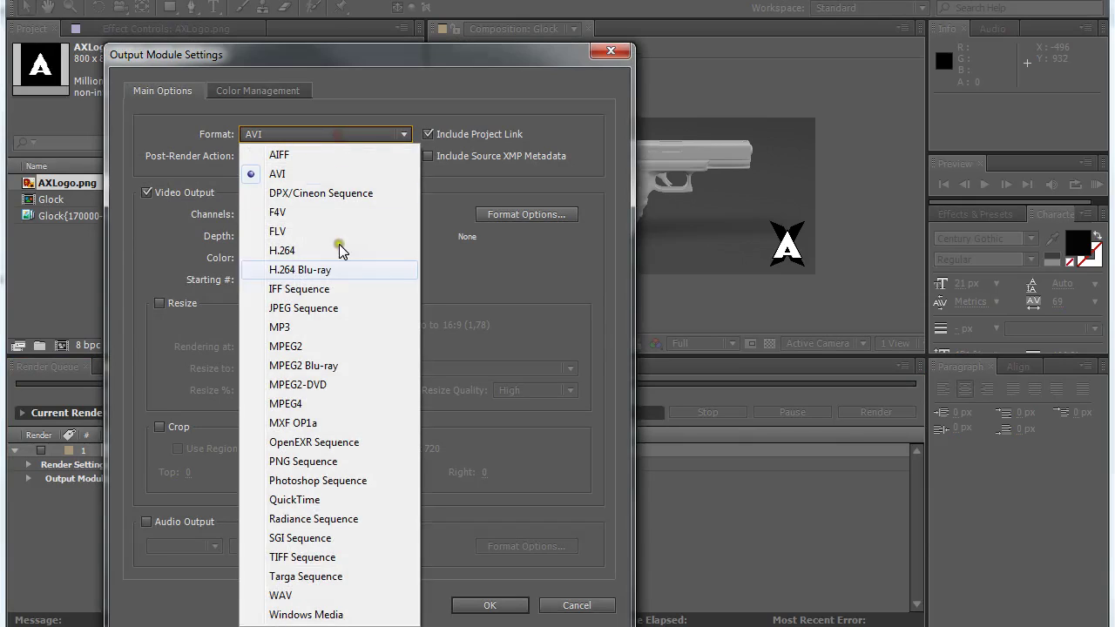
left_click(339, 502)
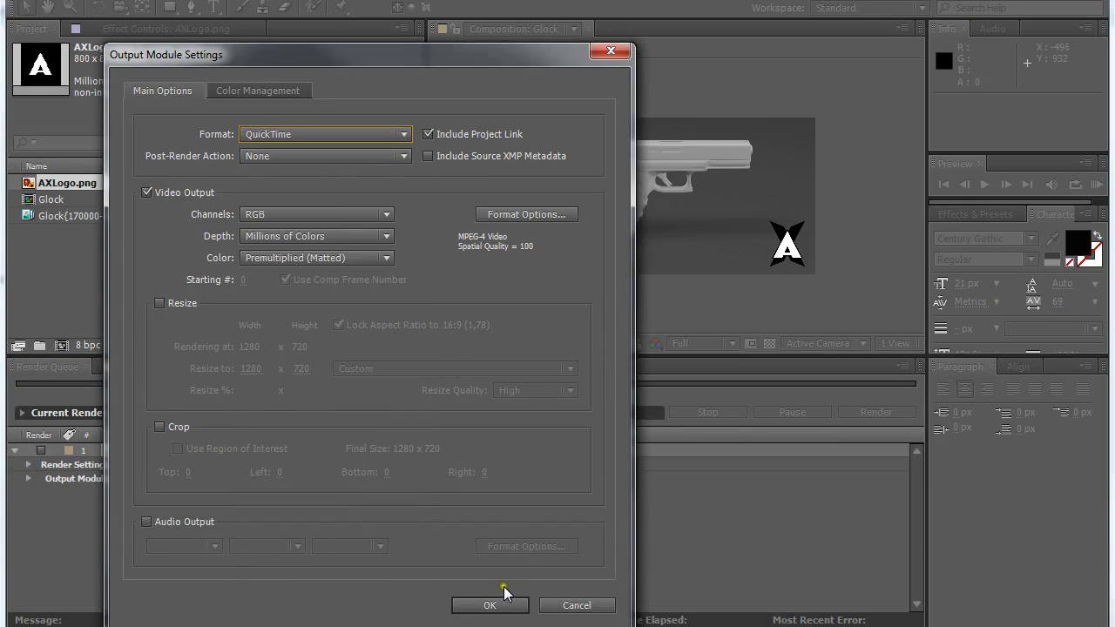
left_click(523, 214)
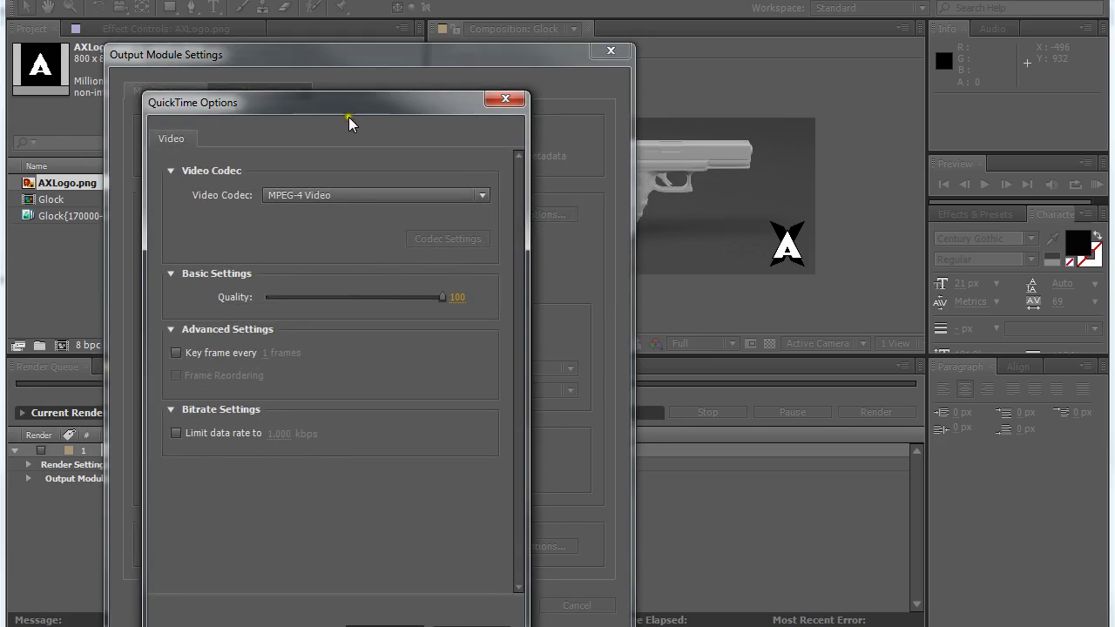
left_click_drag(340, 108, 360, 81)
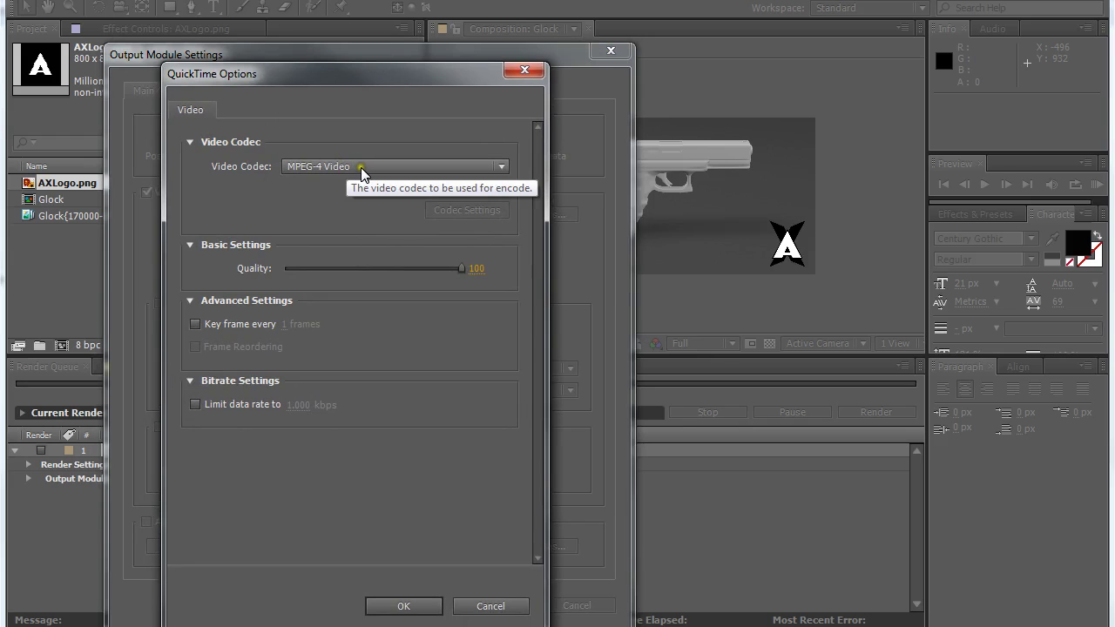
left_click(409, 602)
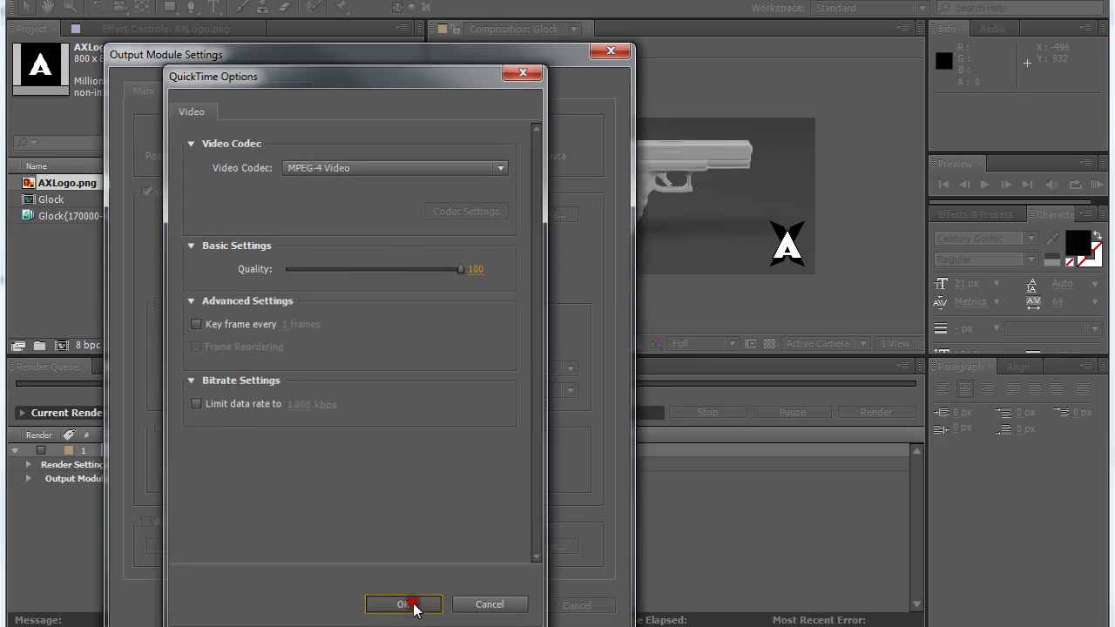
left_click(471, 605)
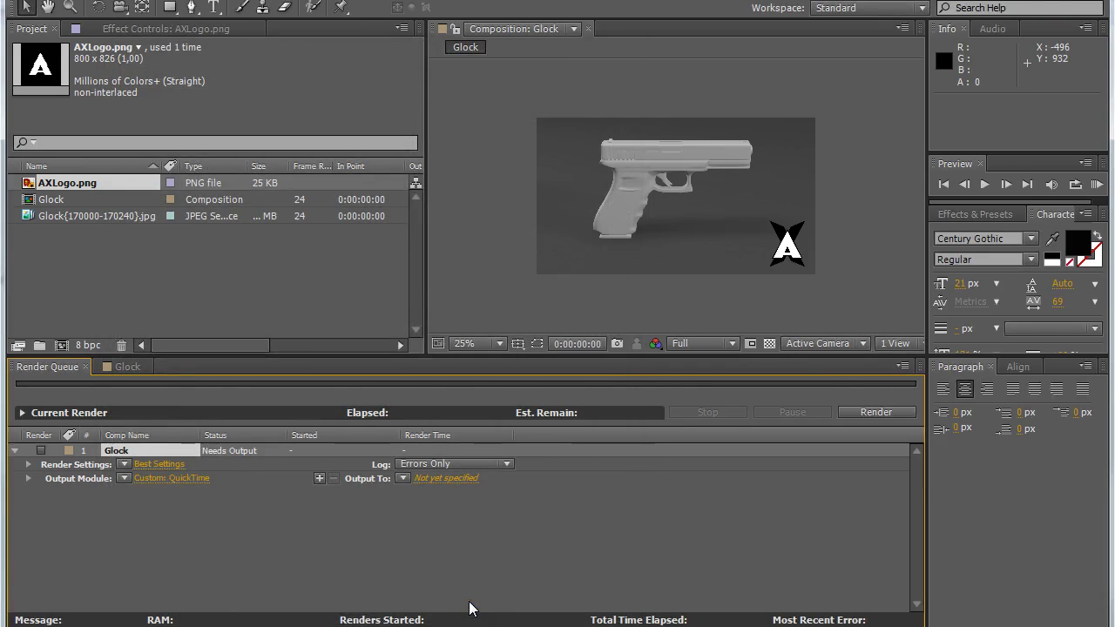
left_click(447, 477)
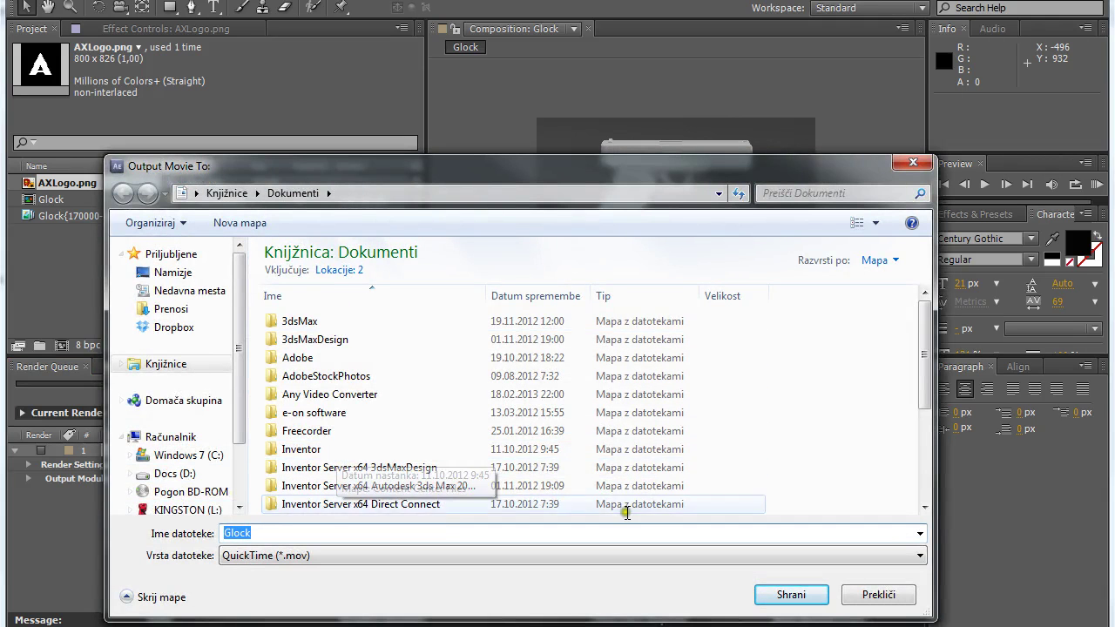
left_click(878, 594)
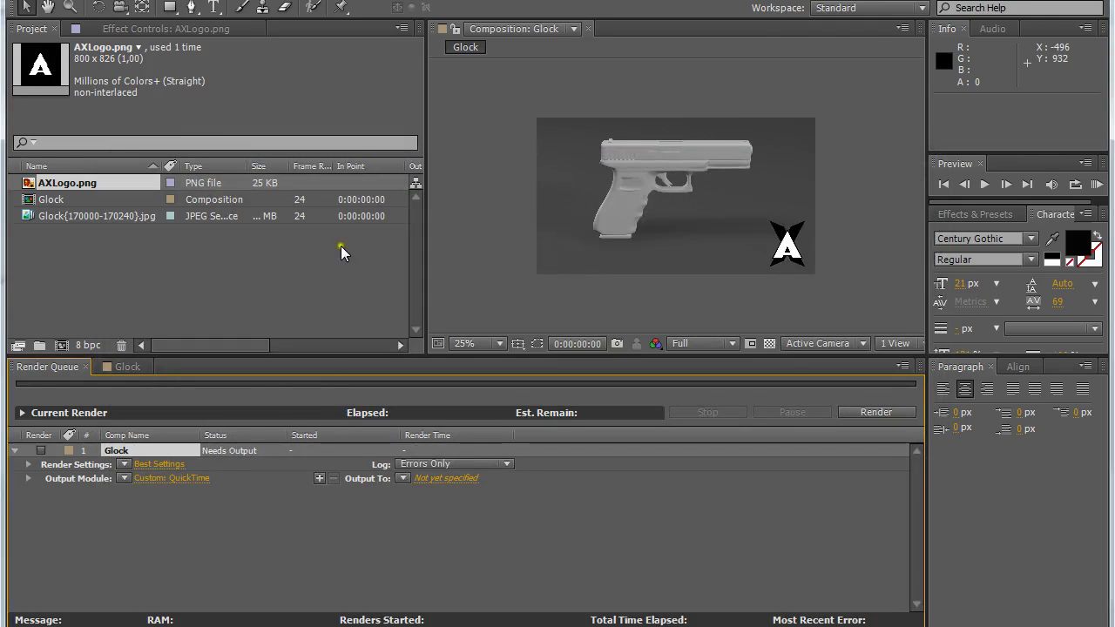